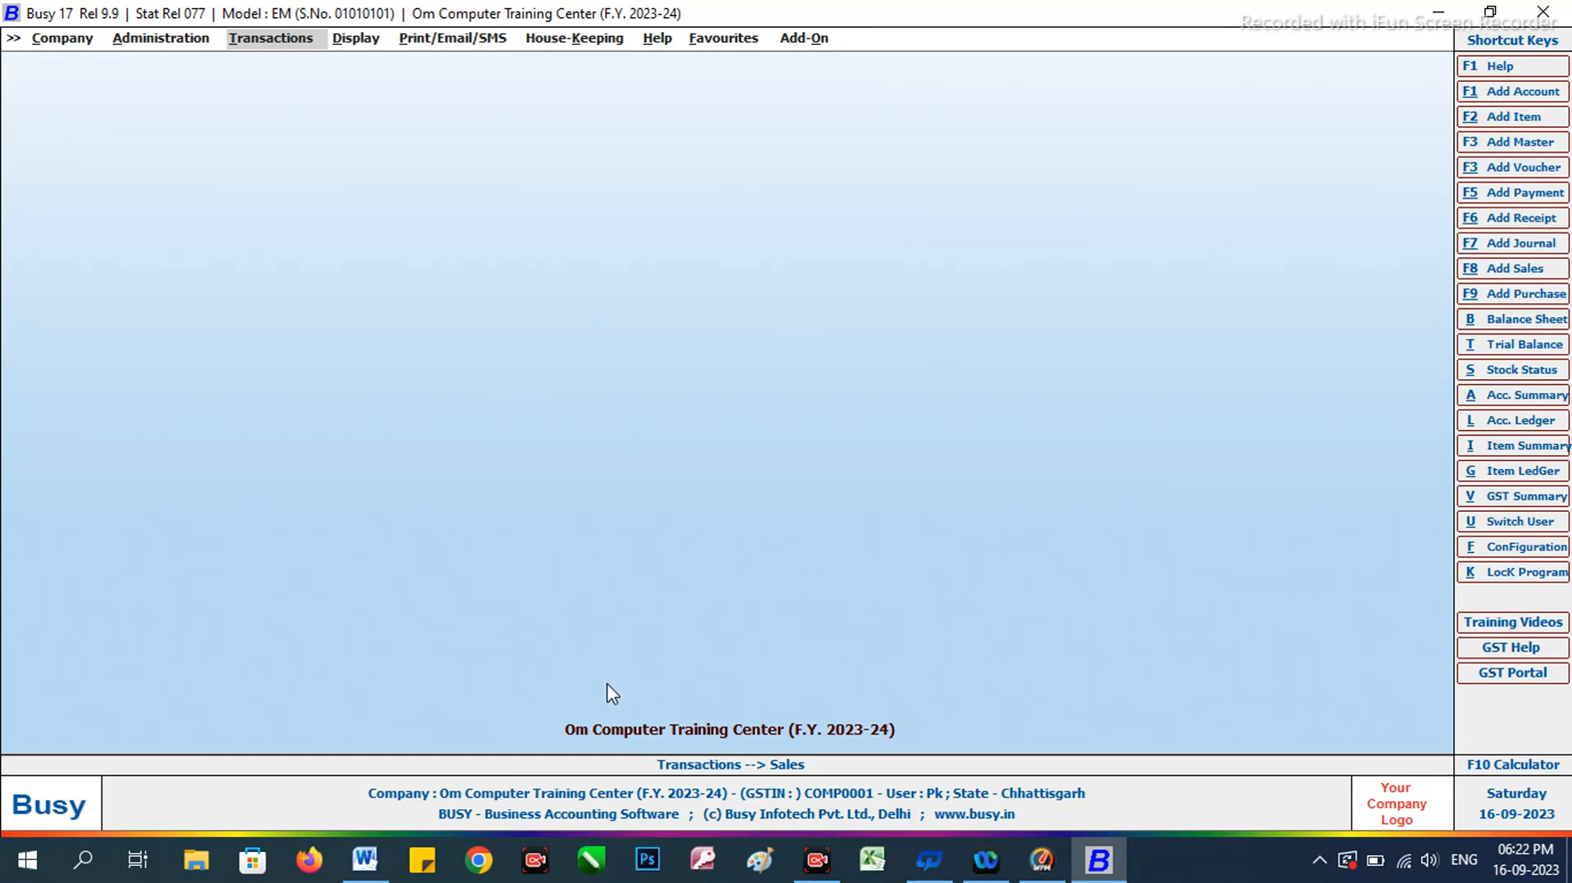
Review the cash sale details in the Word document, and open a new sales voucher in Busy.
click(365, 860)
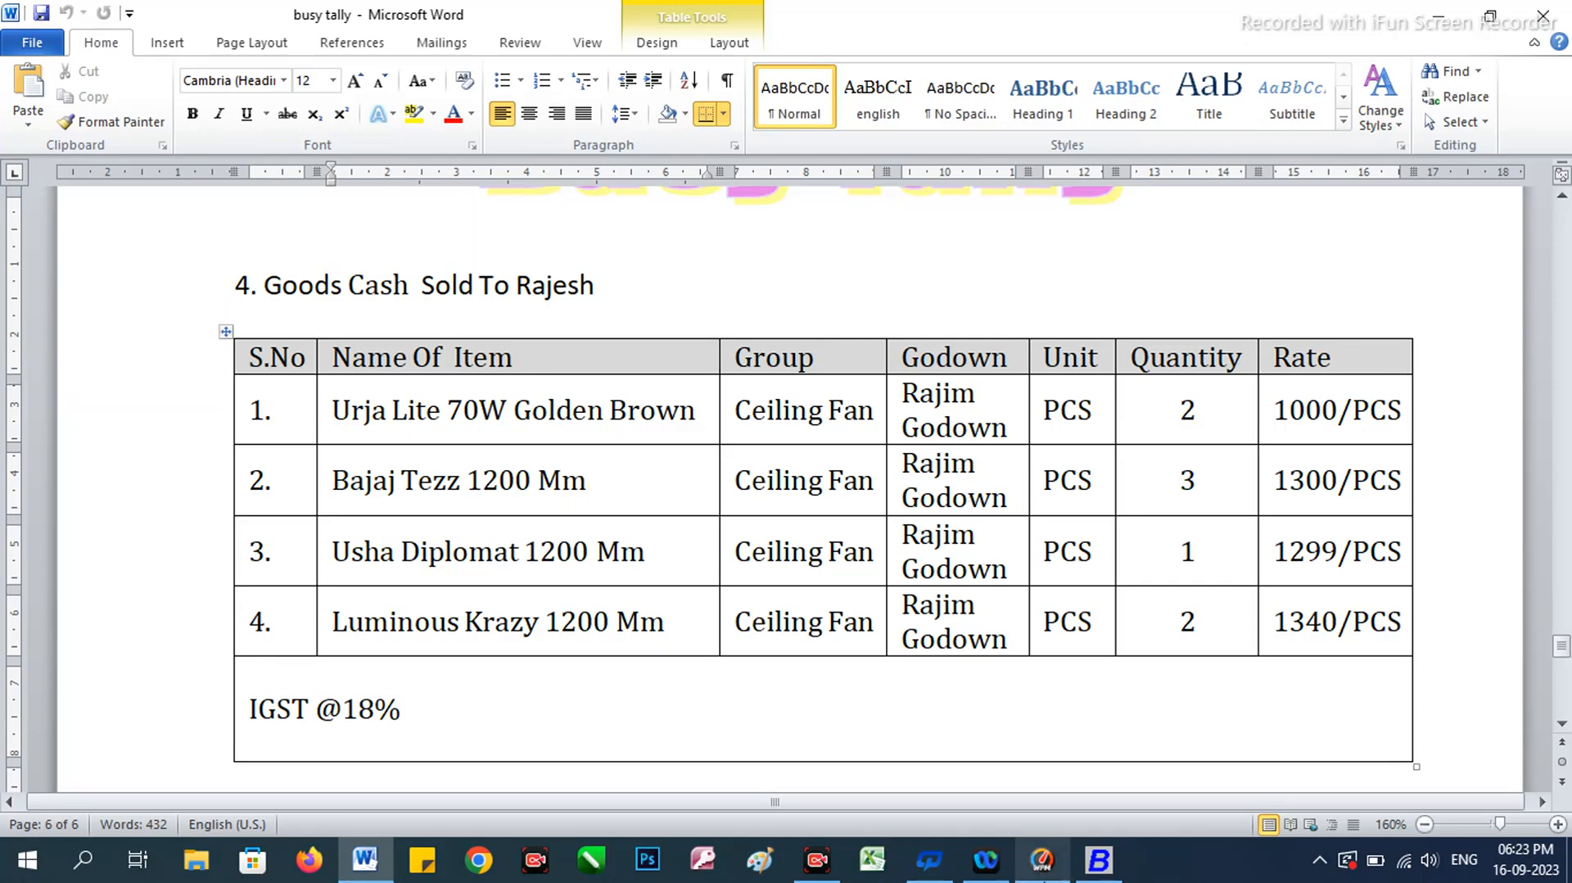
click(1098, 860)
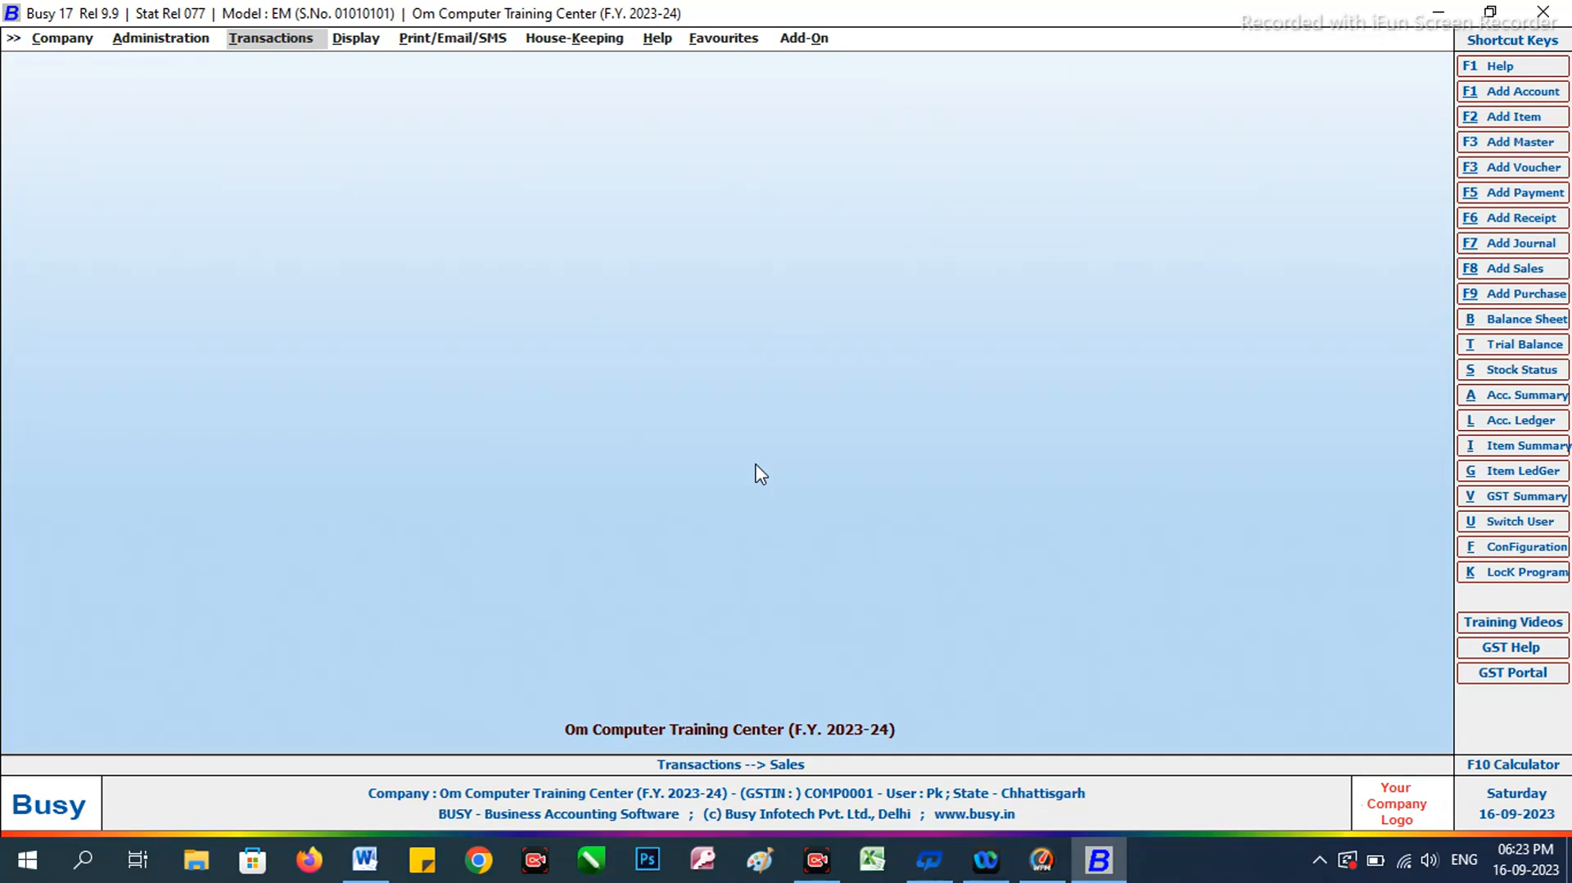
click(286, 39)
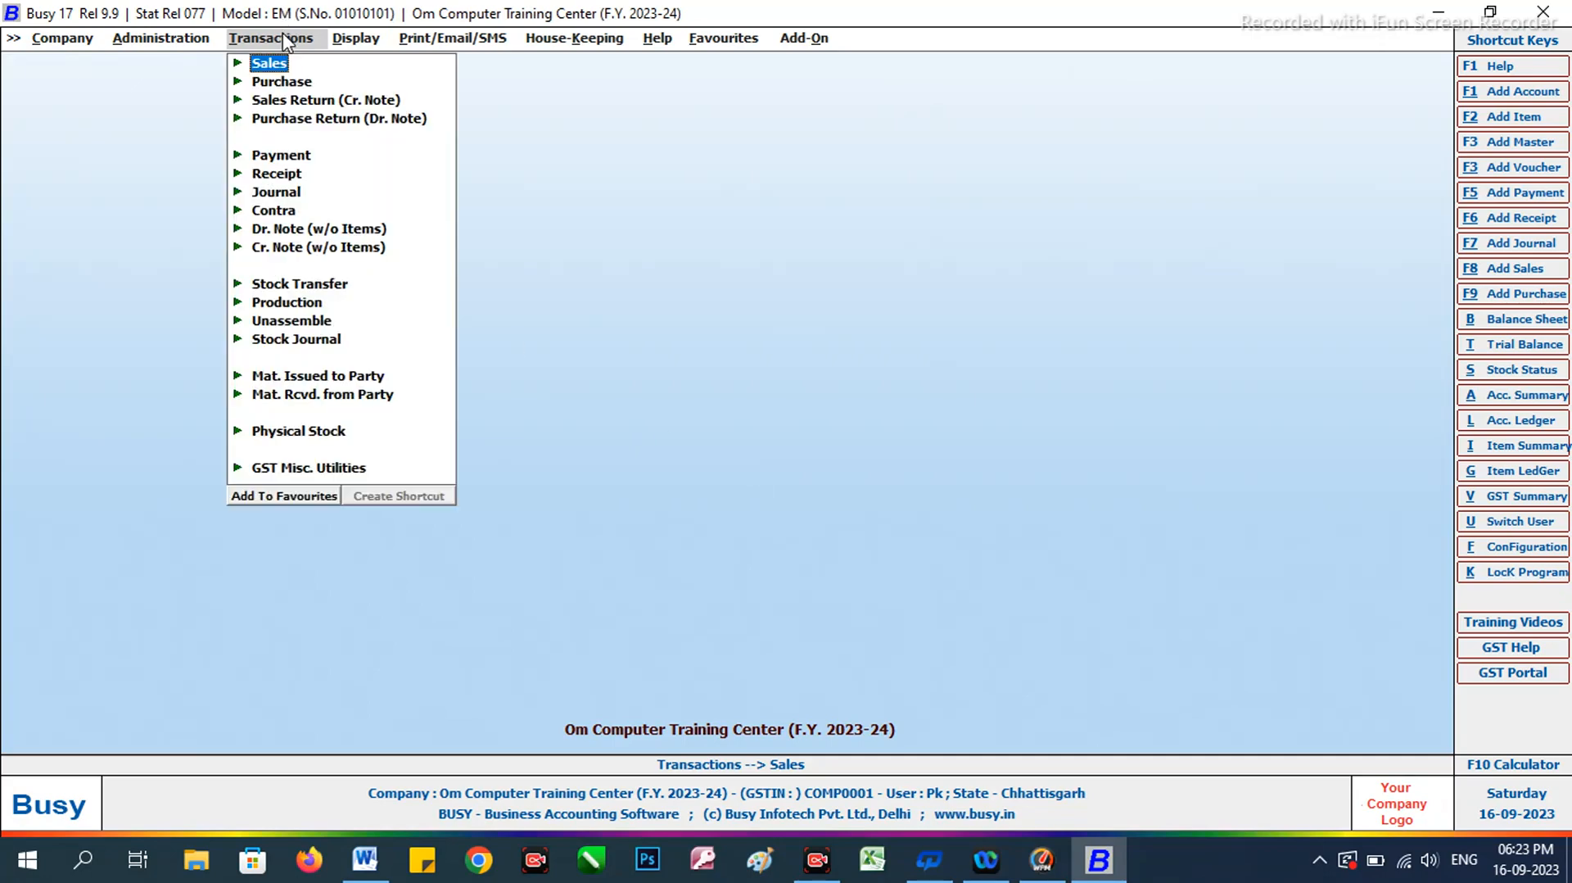
key(Return)
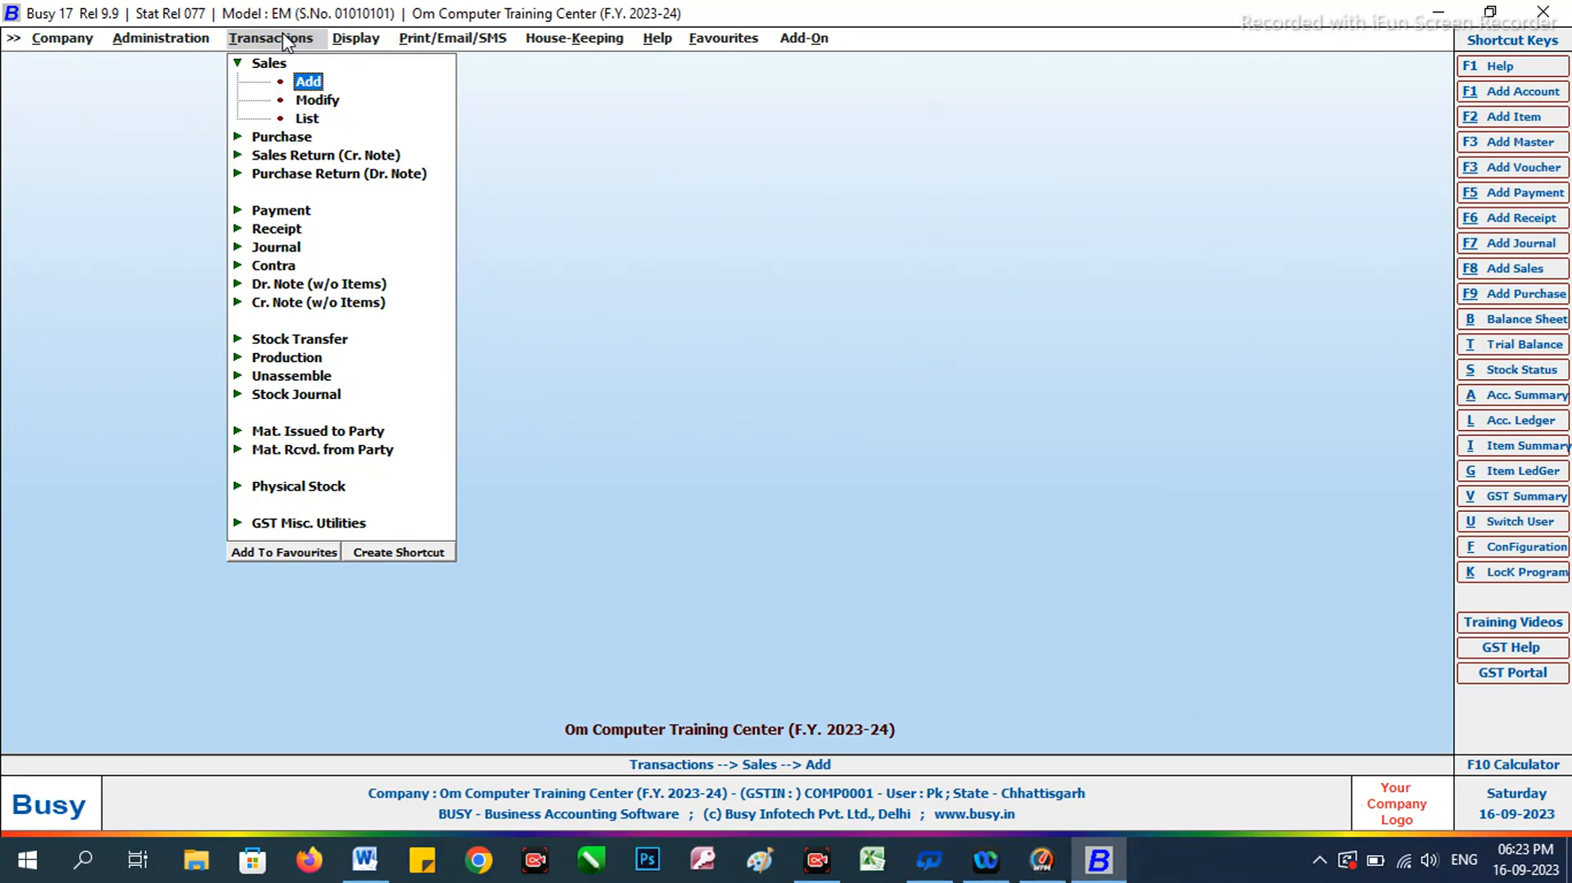
key(Return)
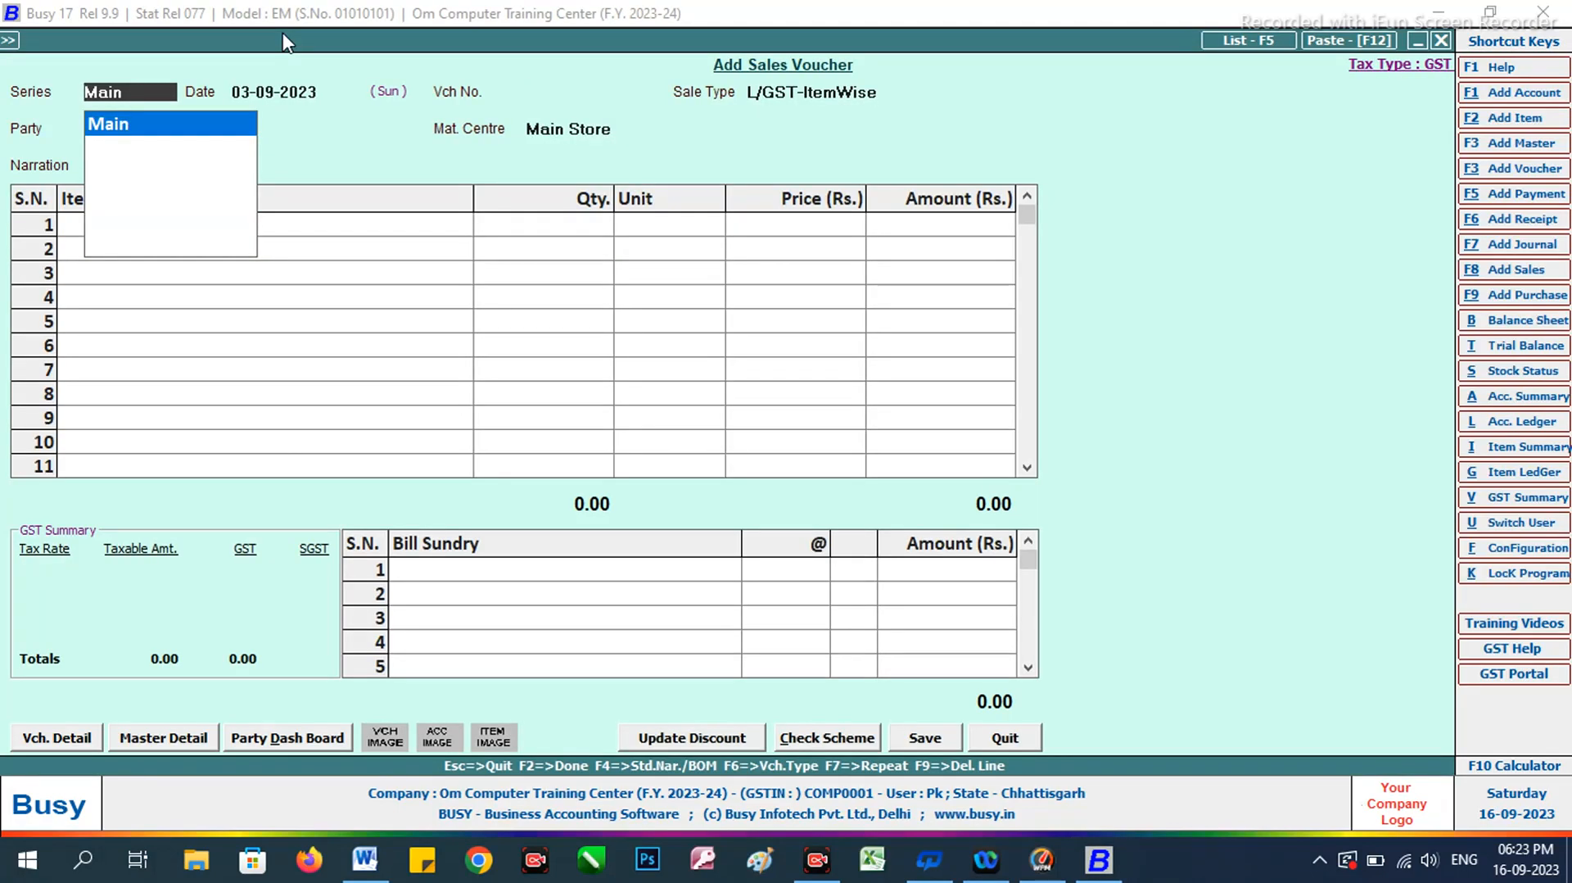
Keep the voucher series as Main and set the voucher date to 17-09-2023.
key(Return)
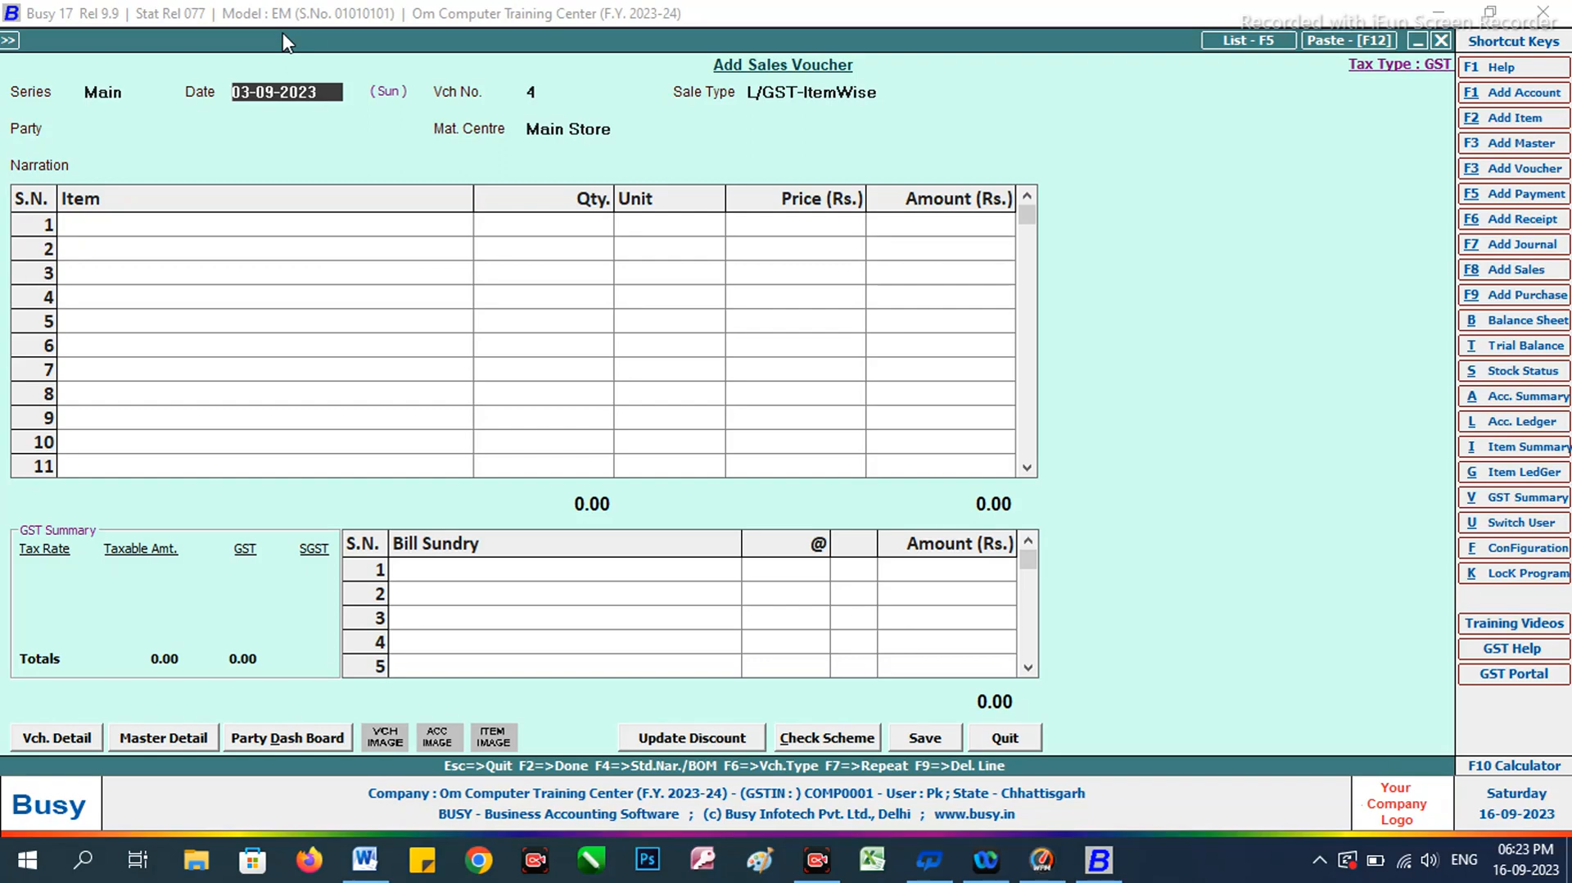
text(17-09-2023)
key(Return)
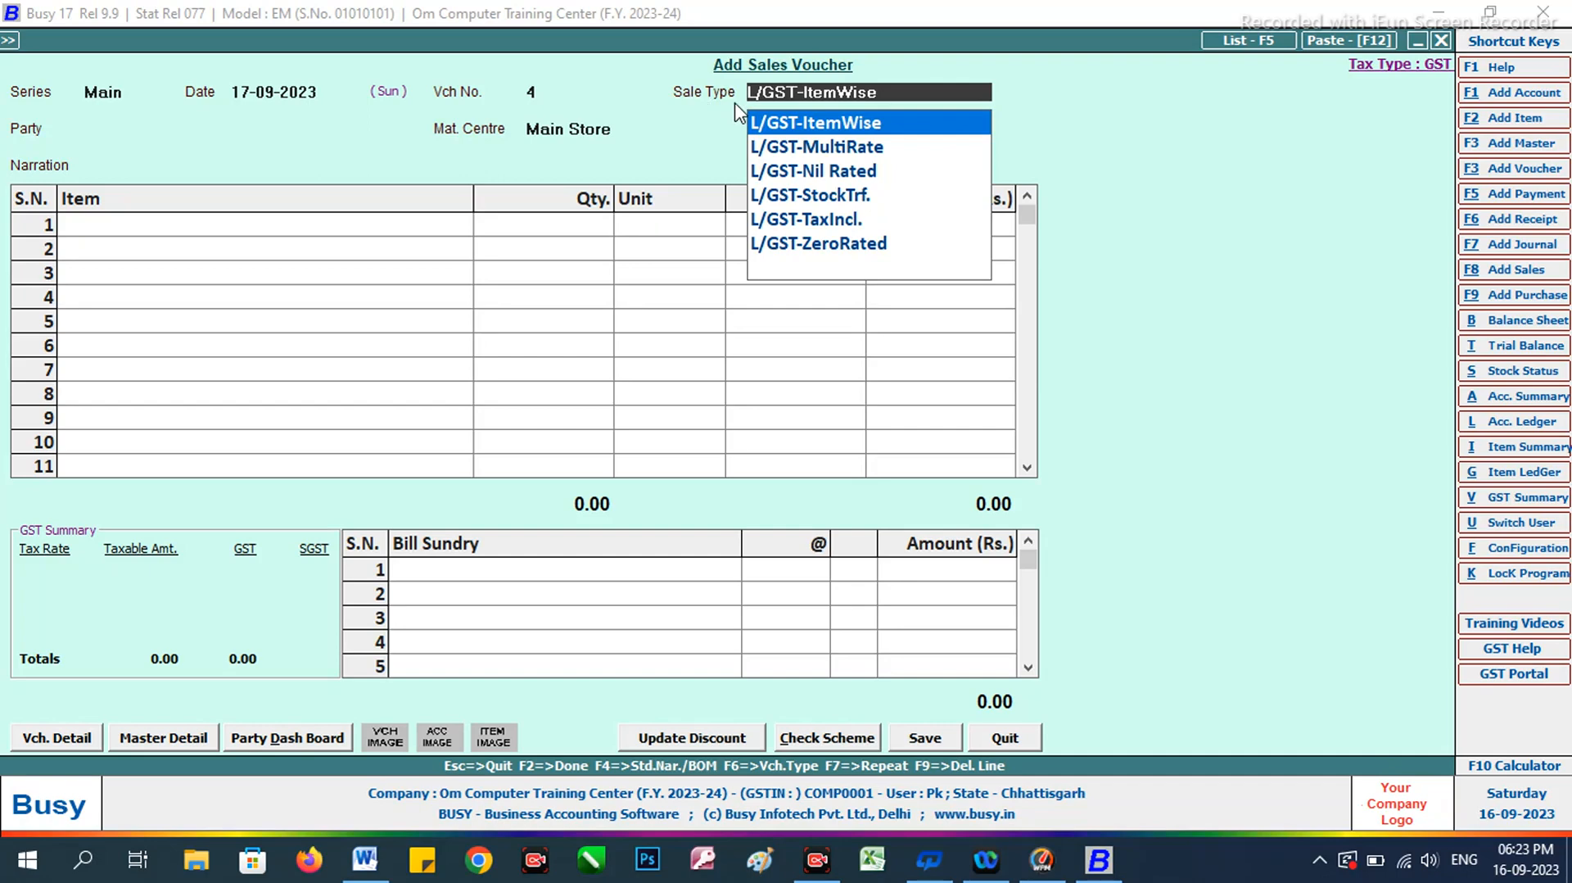
Check the tax rate in the Word document and set the voucher's sale type in Busy to I/GST-18%.
click(365, 860)
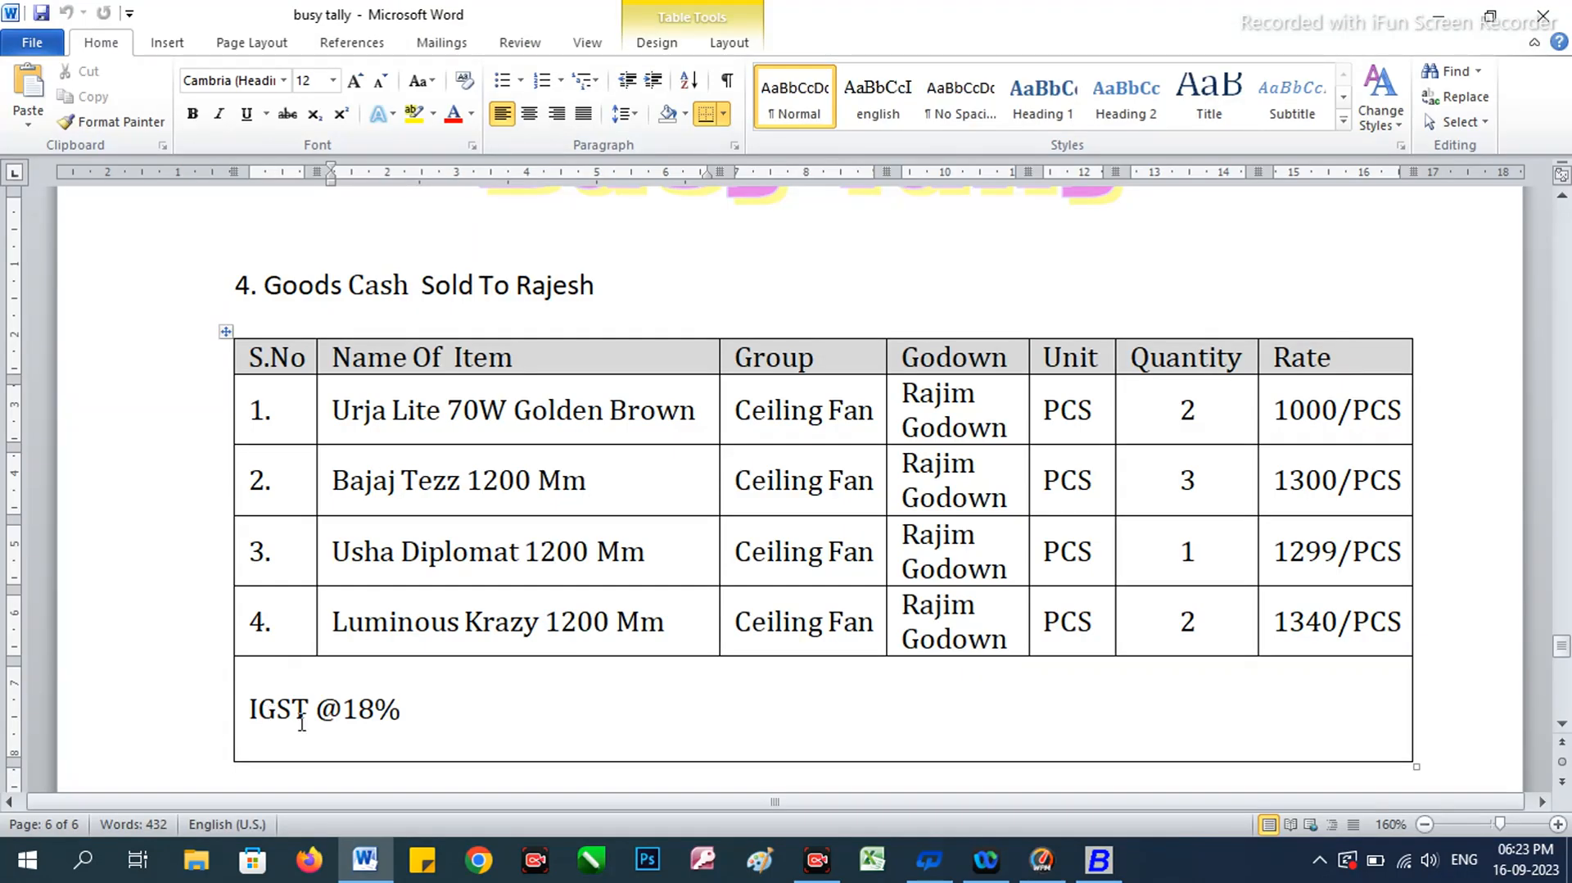
key(alt+Tab)
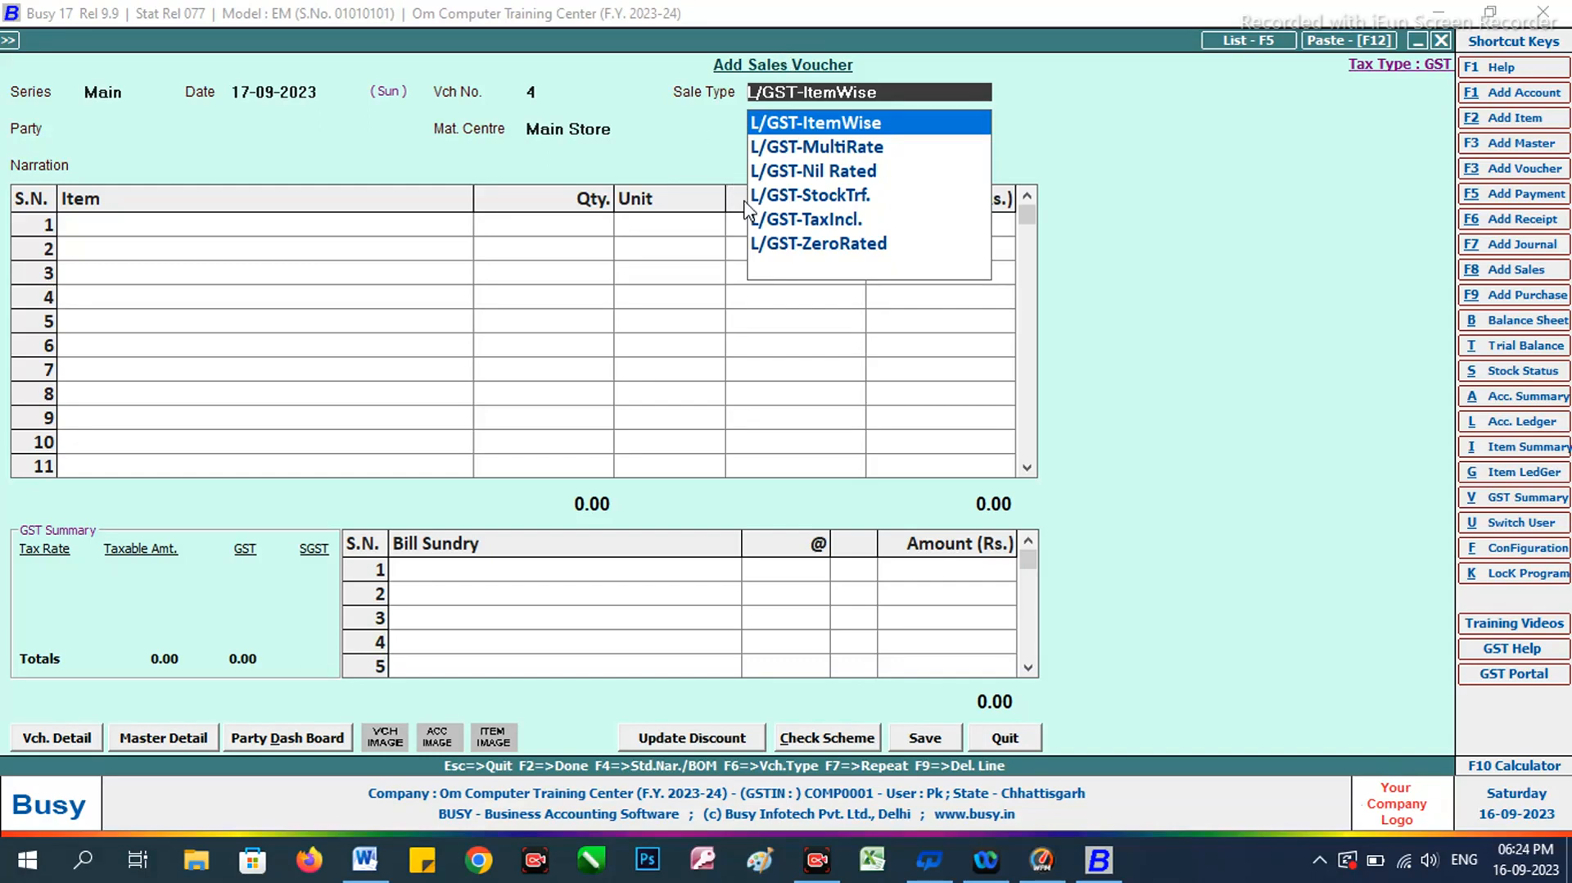
text(I)
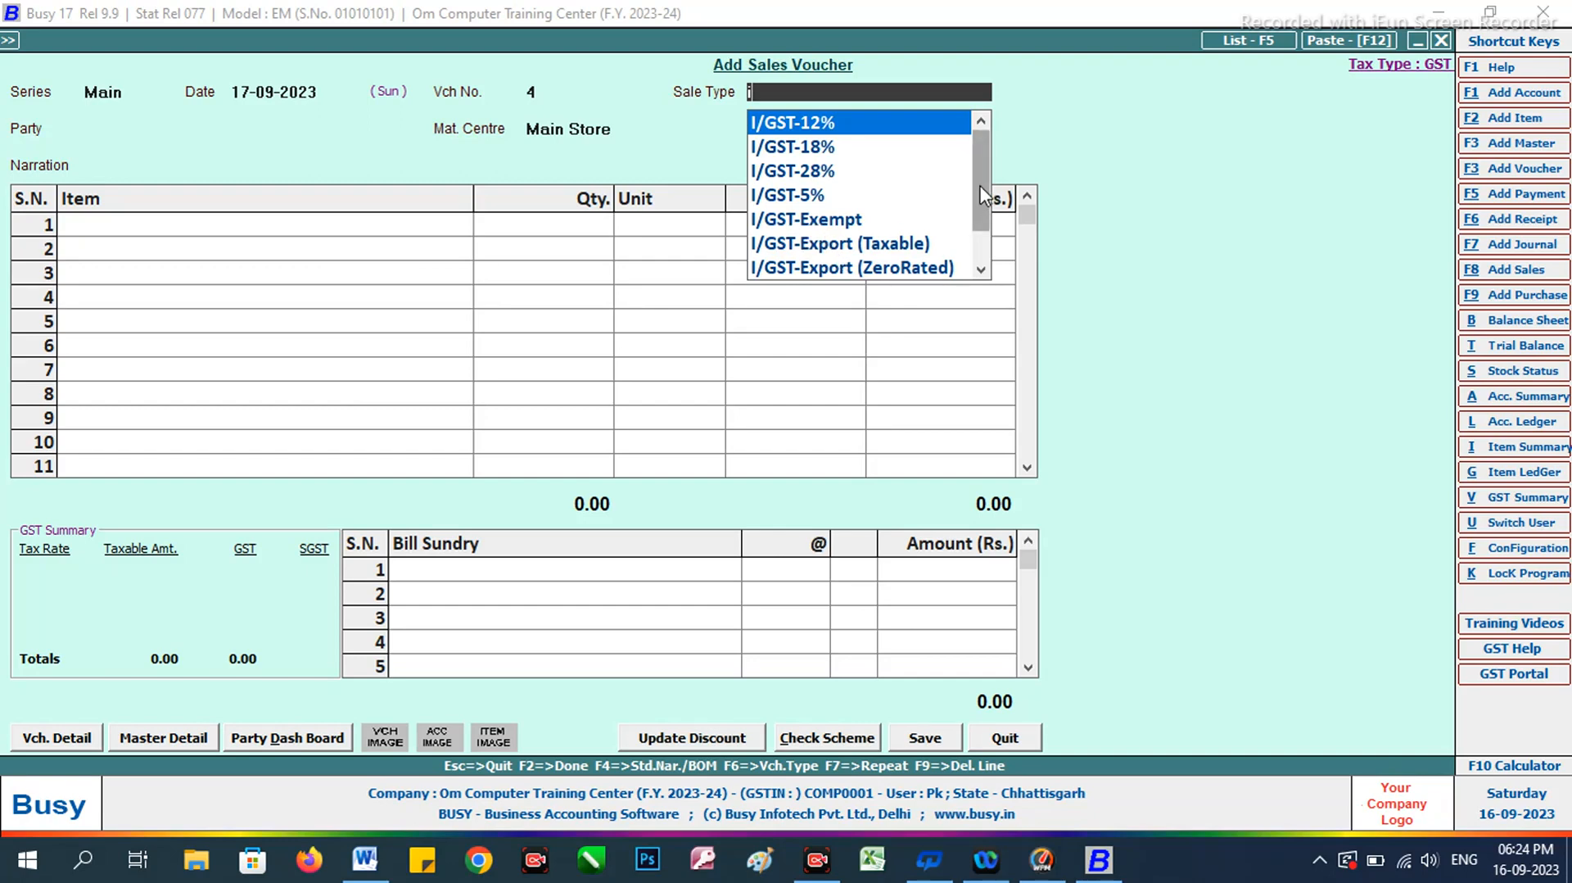
drag(979, 197, 988, 226)
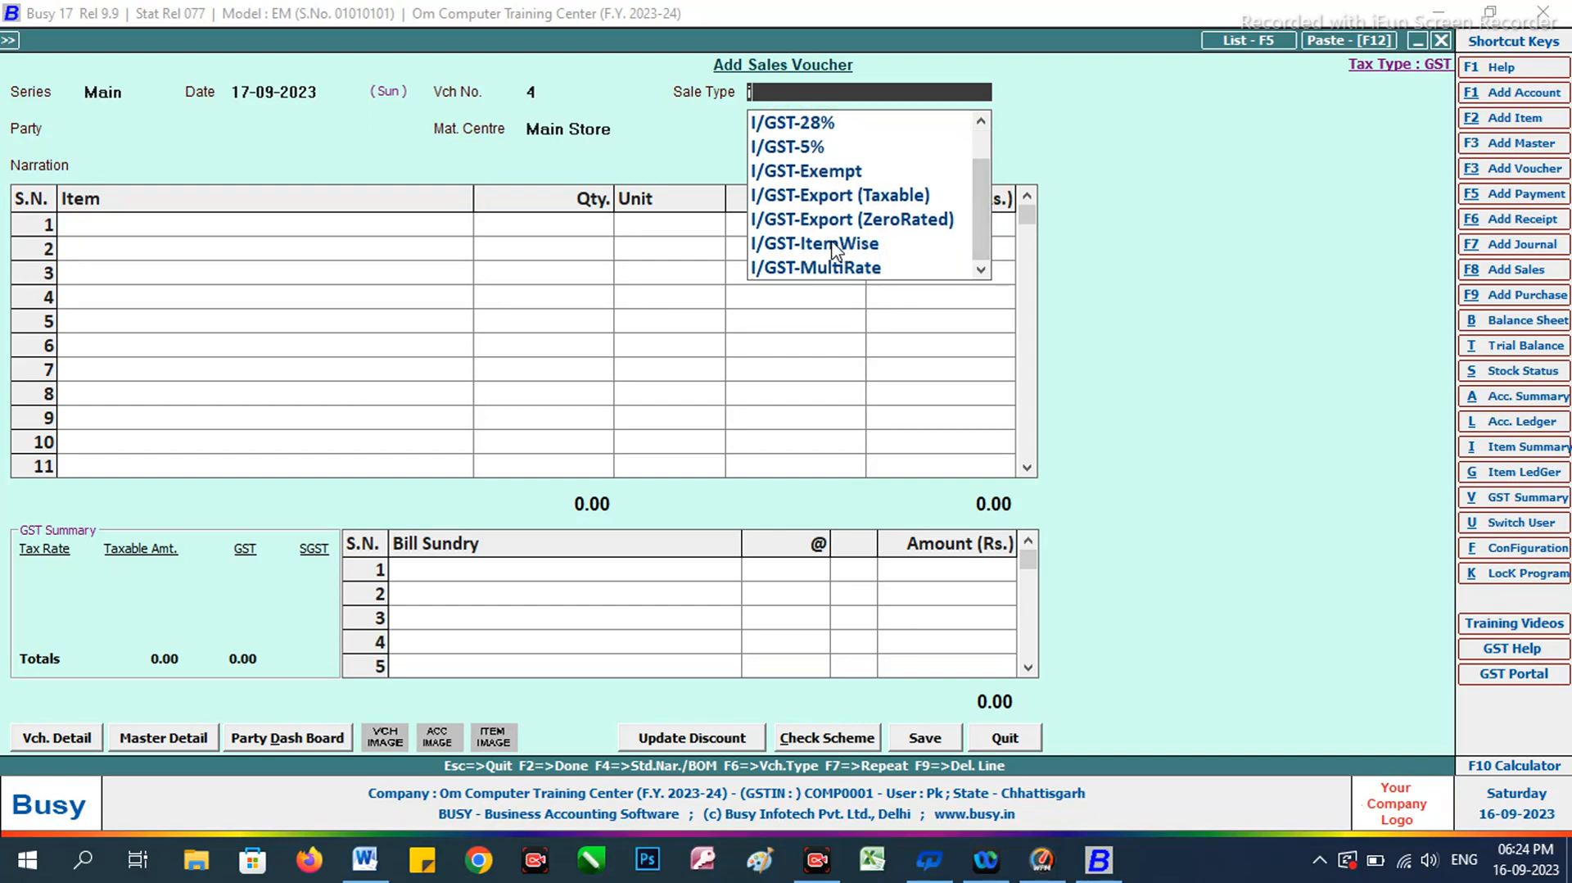
drag(985, 260, 973, 140)
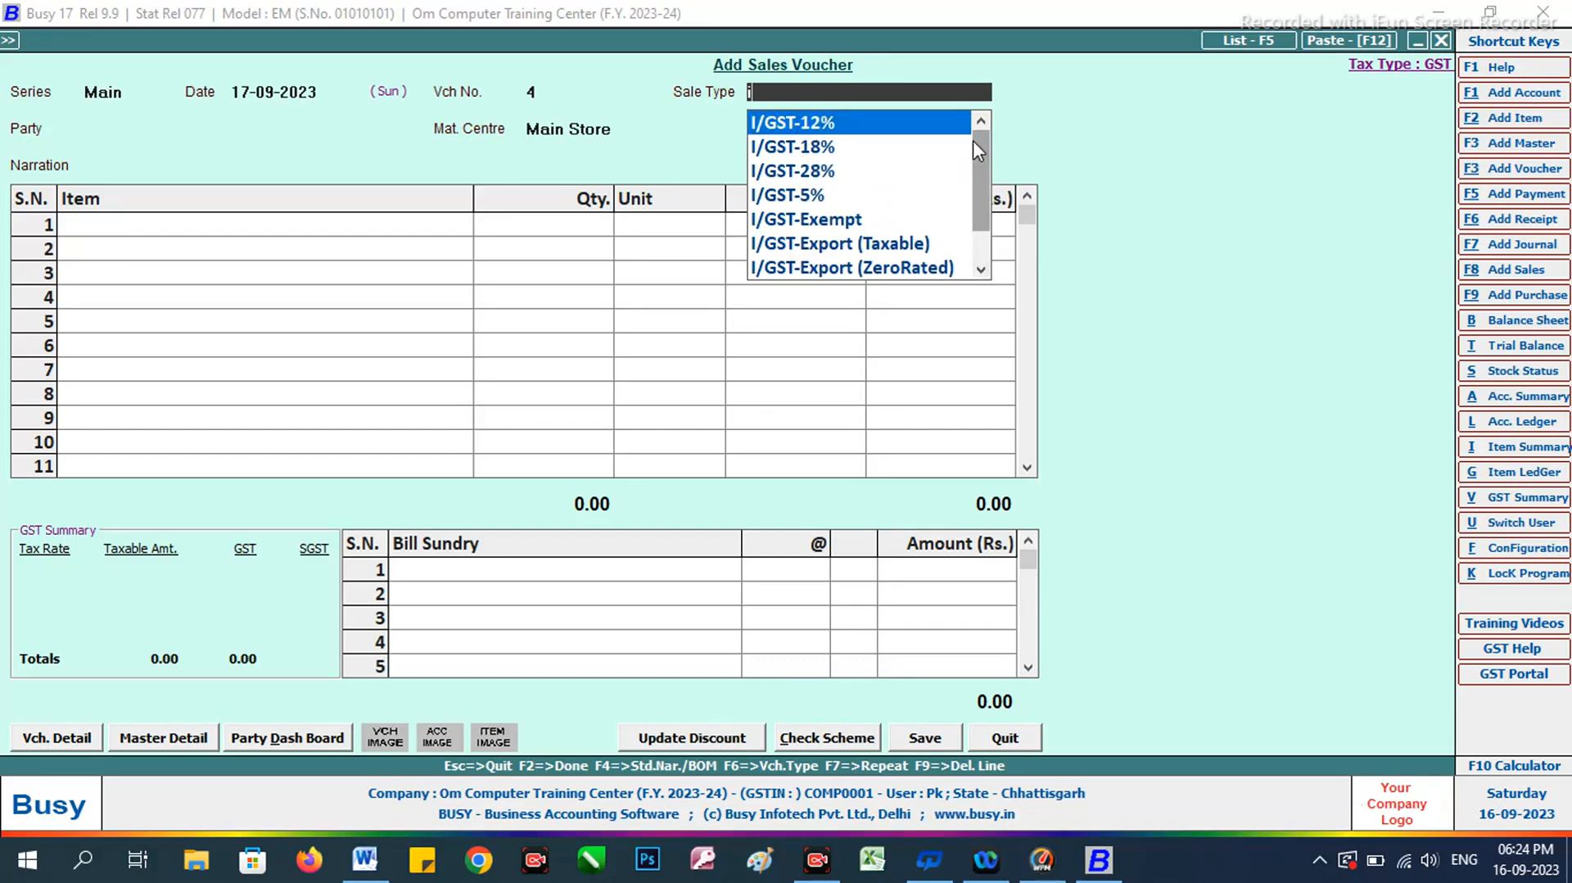
click(799, 150)
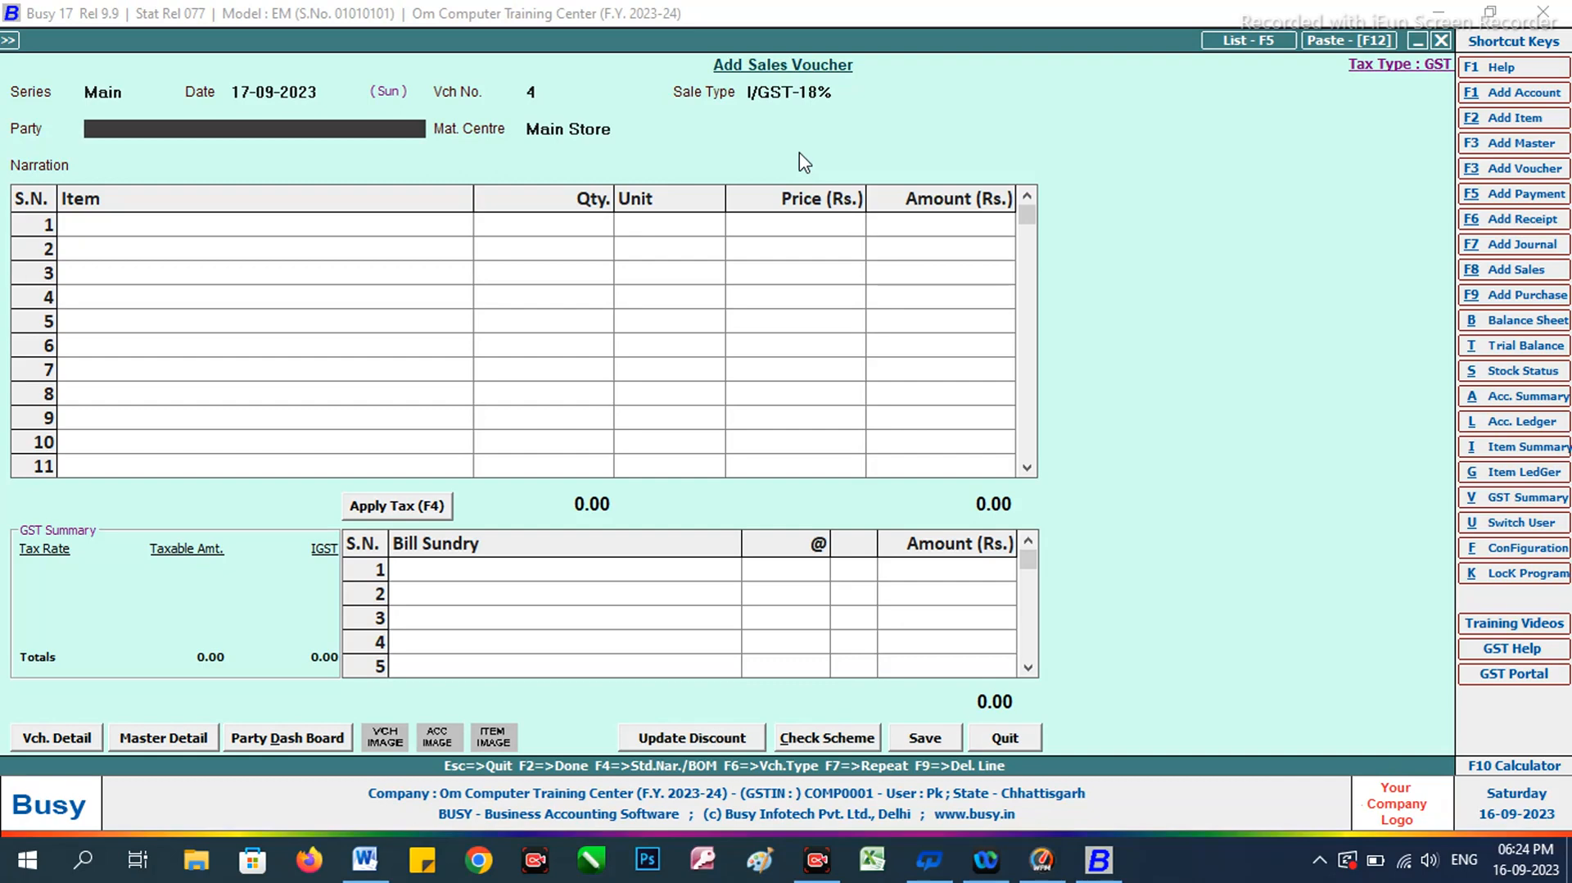
Set the voucher's party to Cash and agree to continue with the central transaction for a same-state party.
text(c)
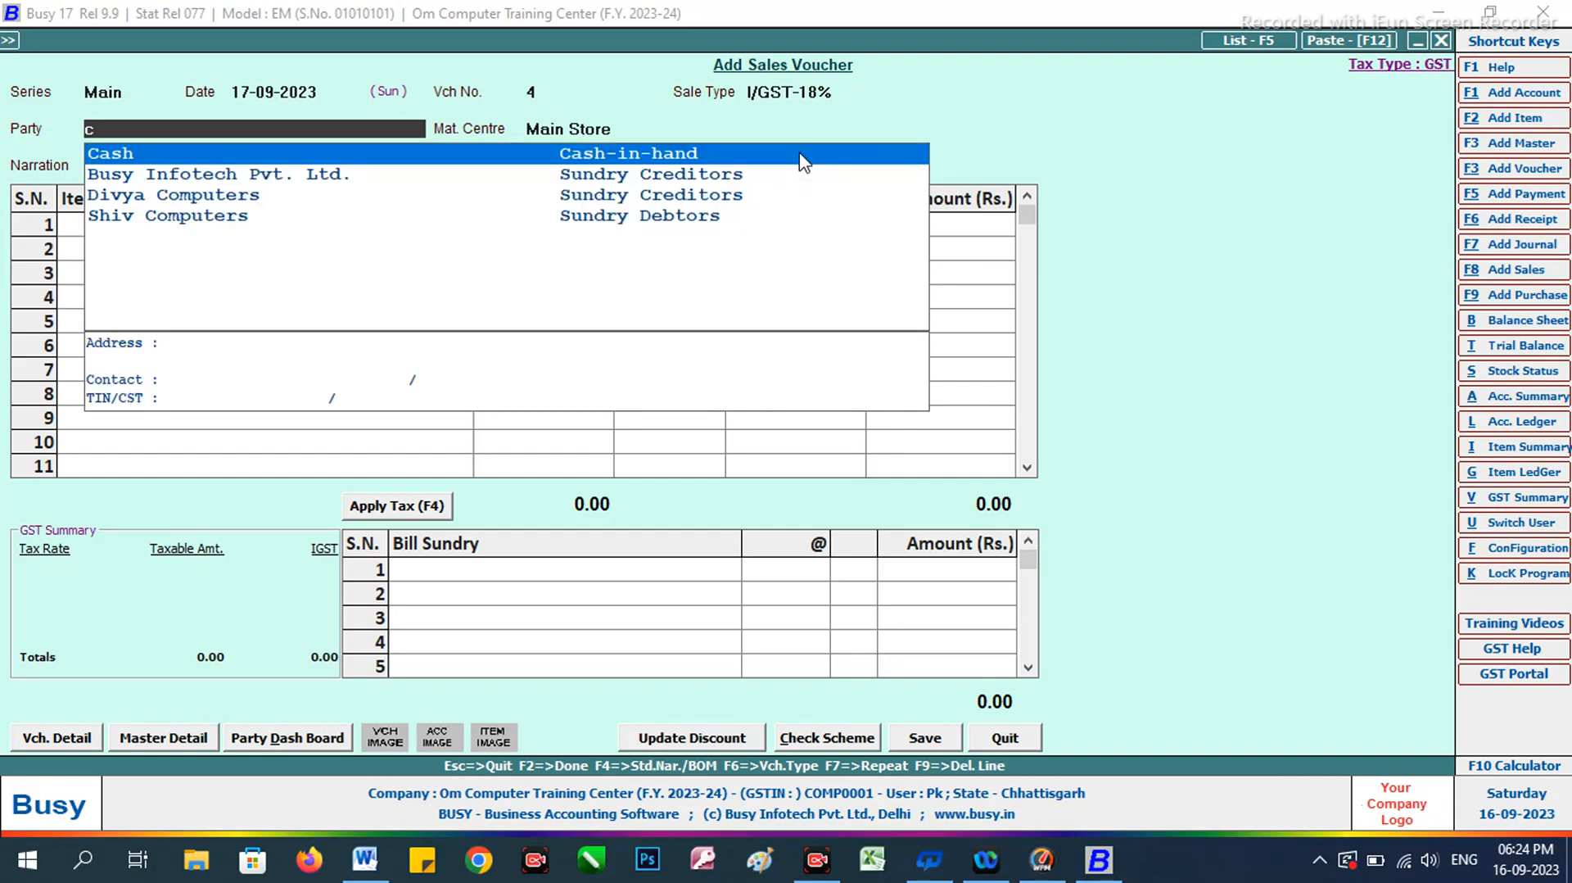
click(800, 154)
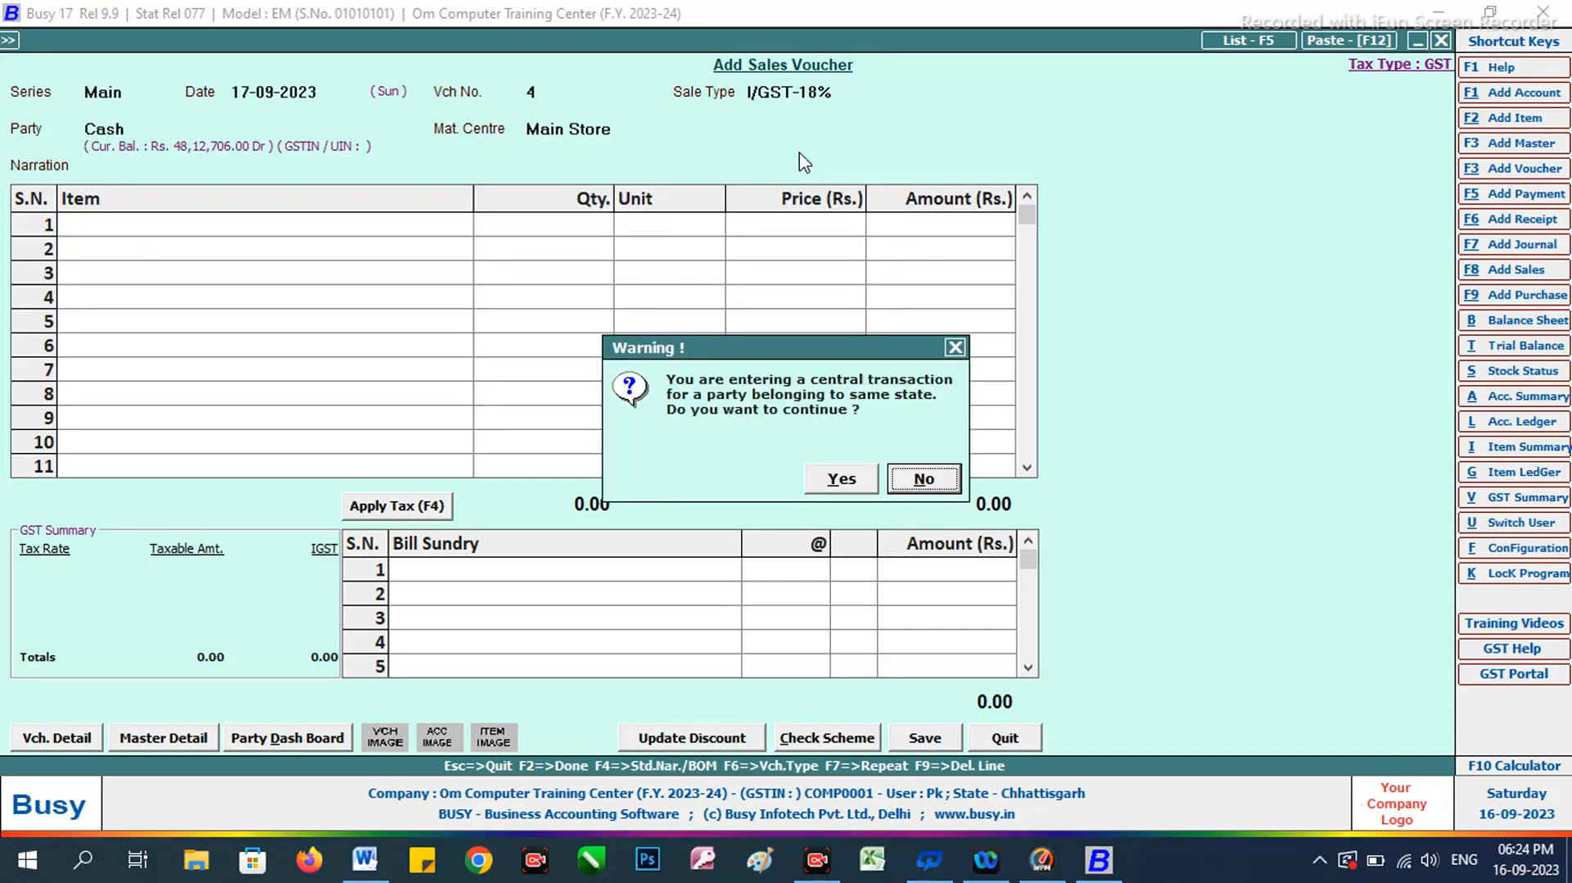
key(Left)
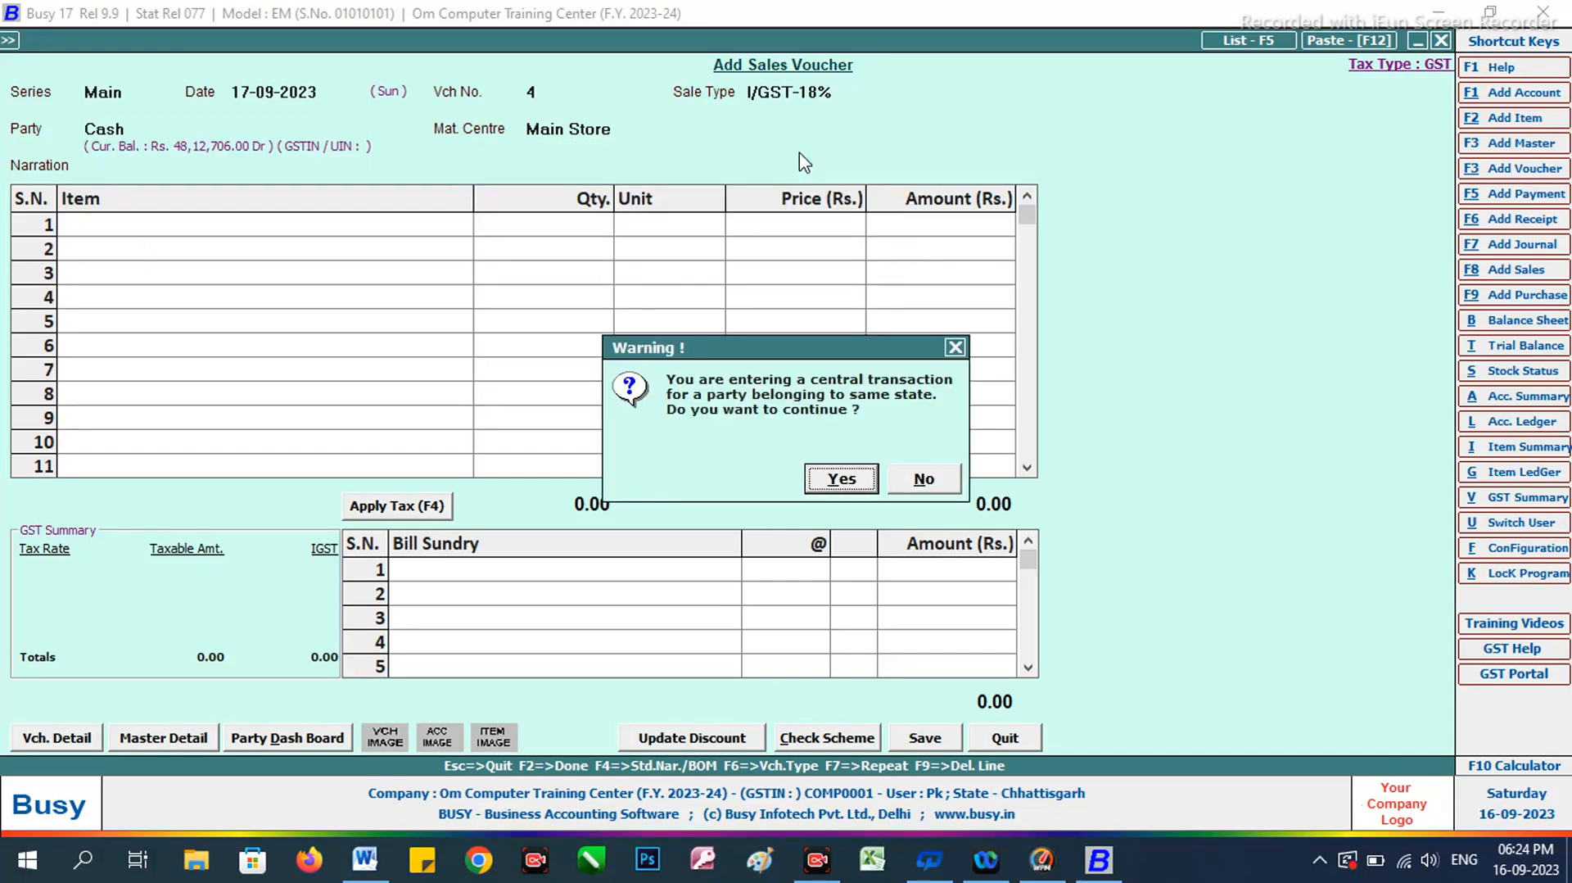
key(Return)
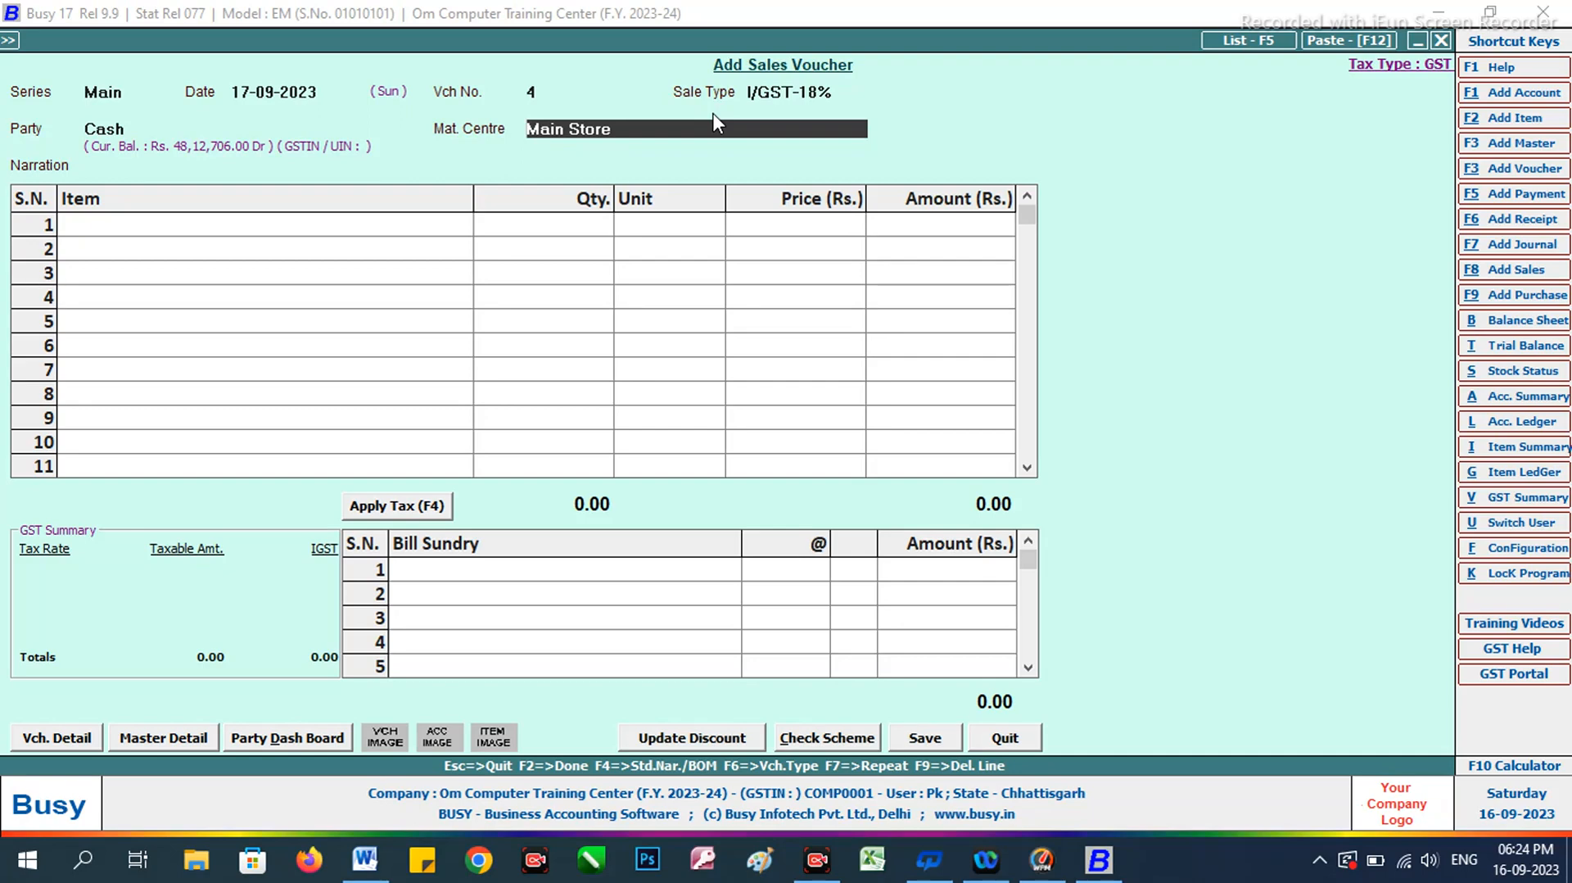
Set the material centre to Rajim Godown and leave the narration blank.
click(624, 133)
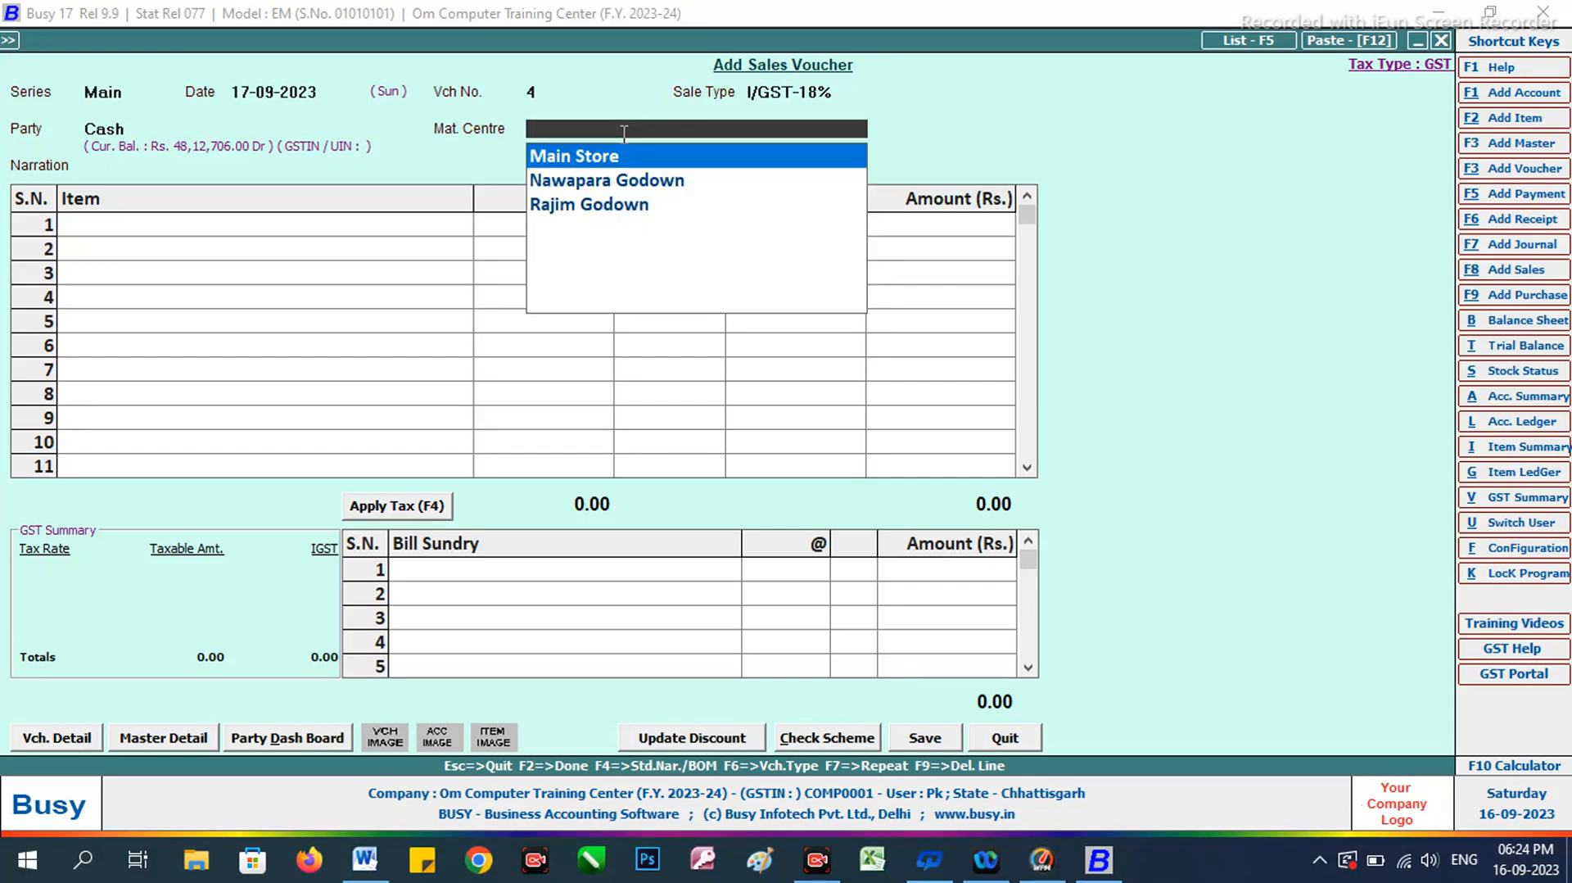
click(624, 207)
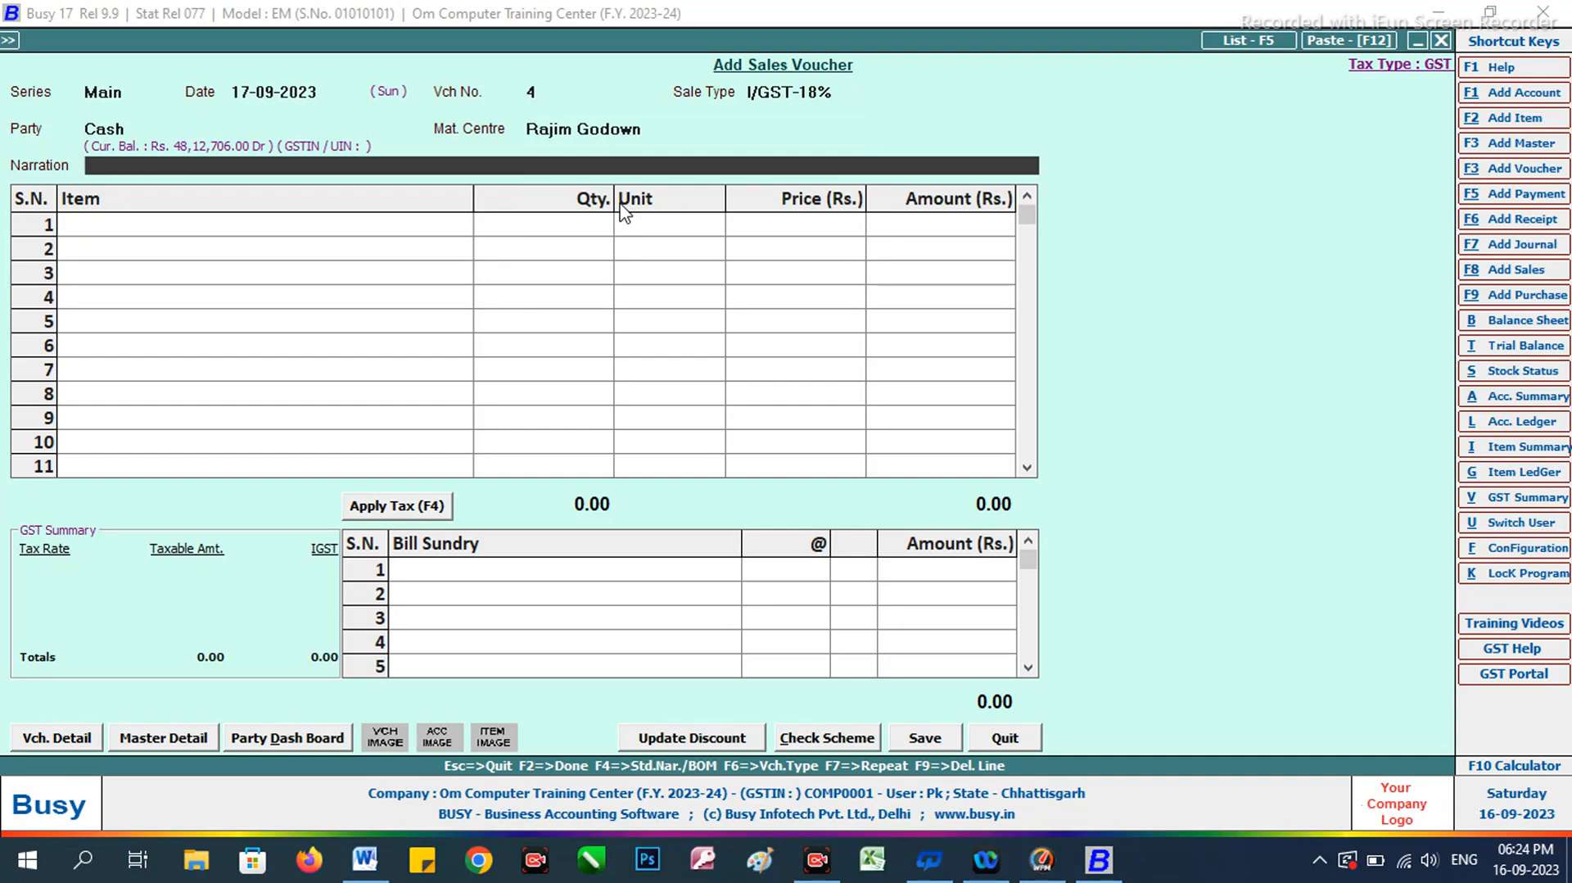
key(Return)
Check the first item in the Word table and select Urja Lite 70W Golden Brown on the voucher's first line in Busy.
key(alt+Tab)
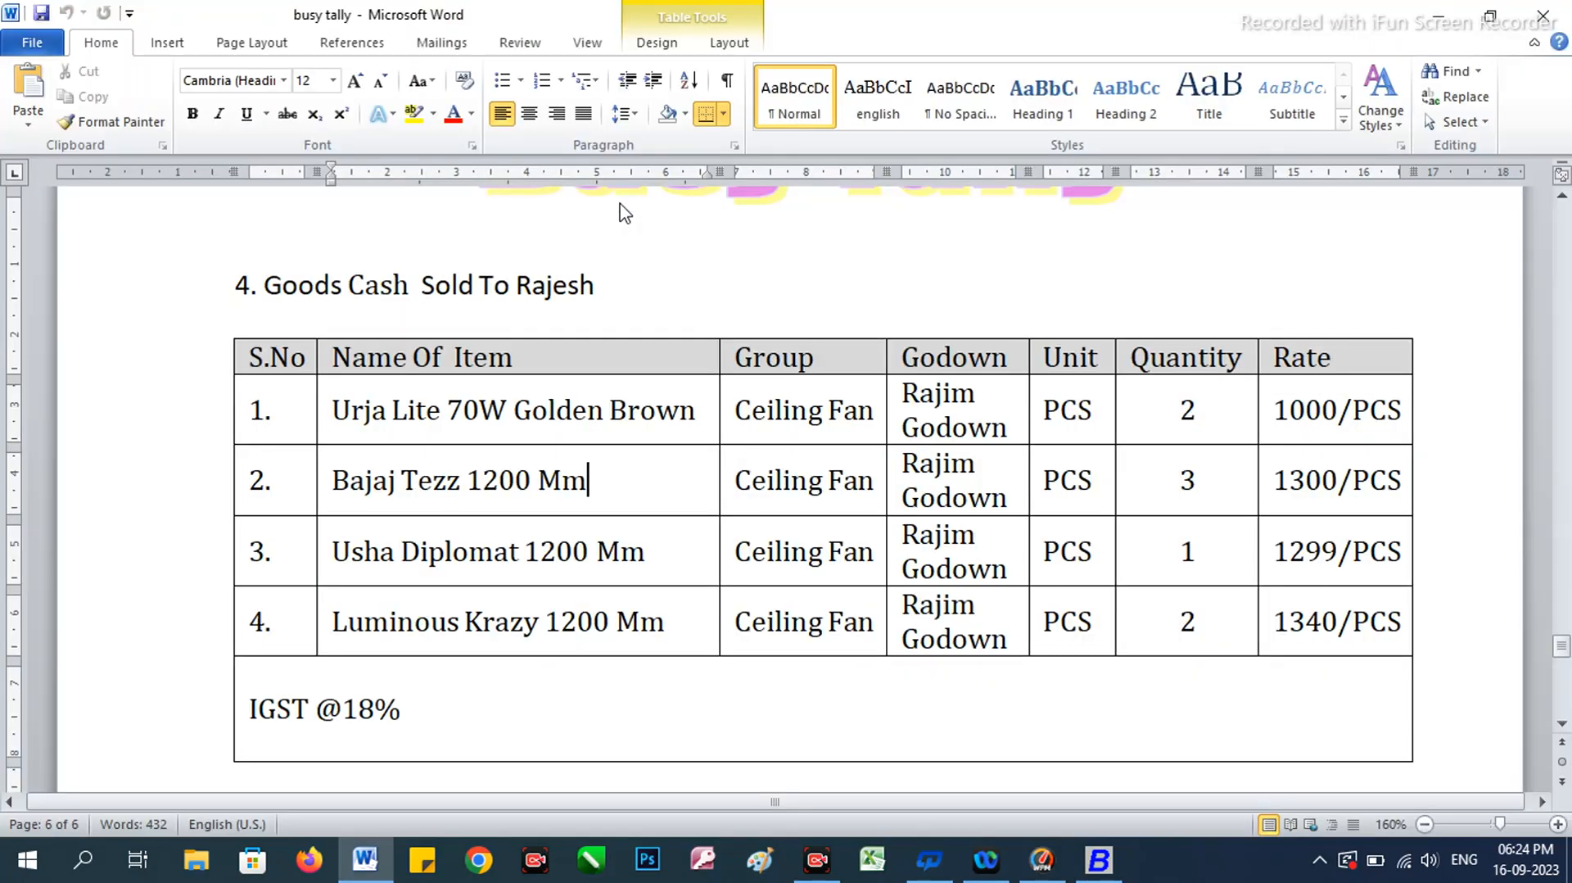
key(alt+Tab)
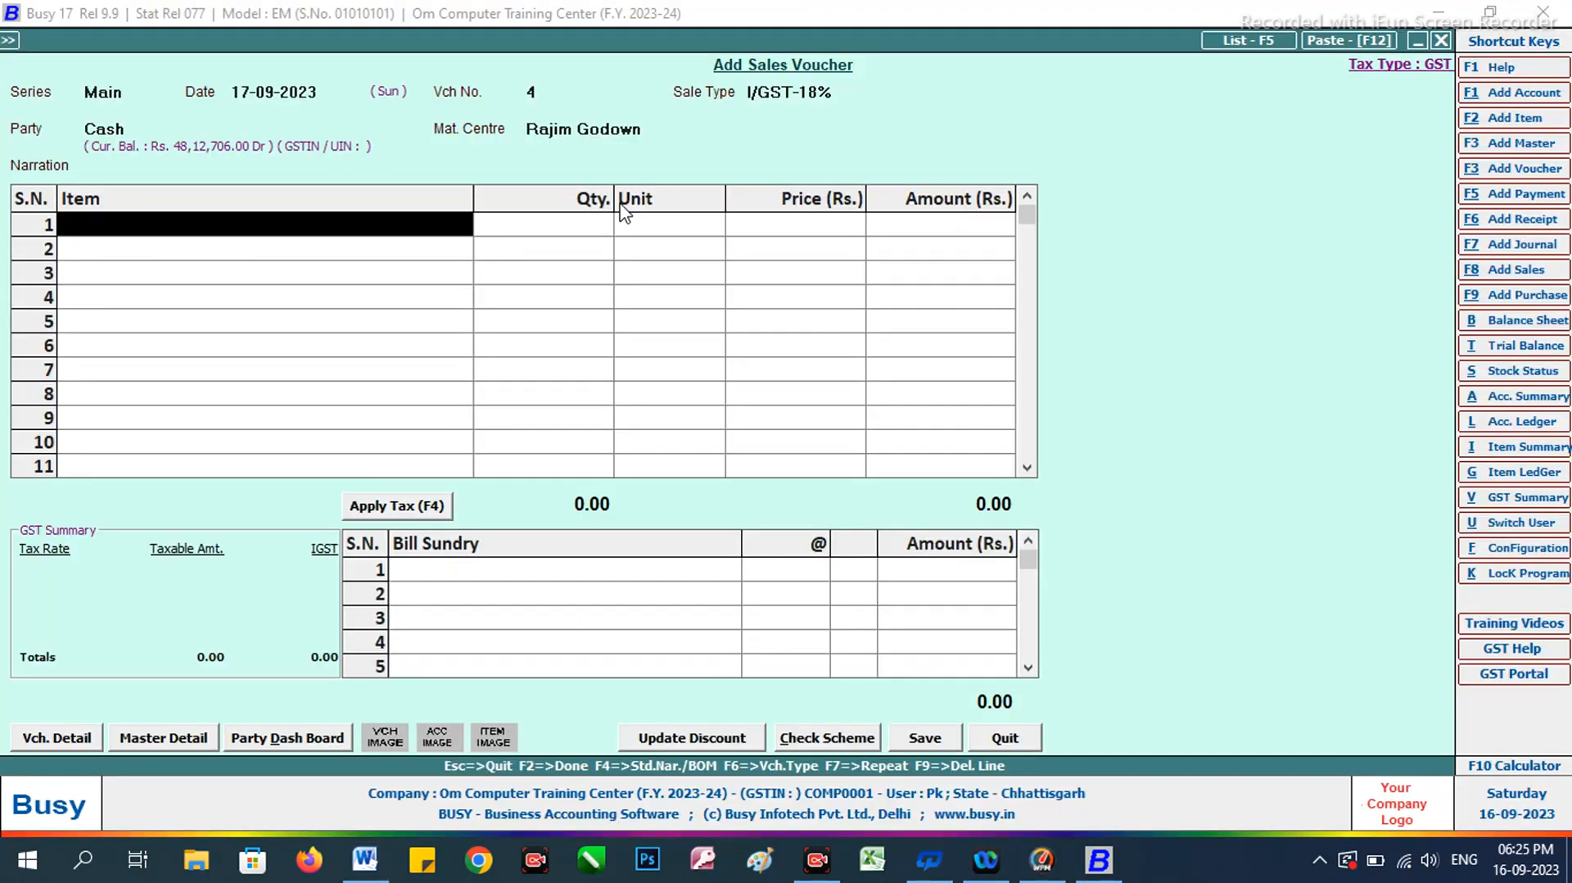
text(u)
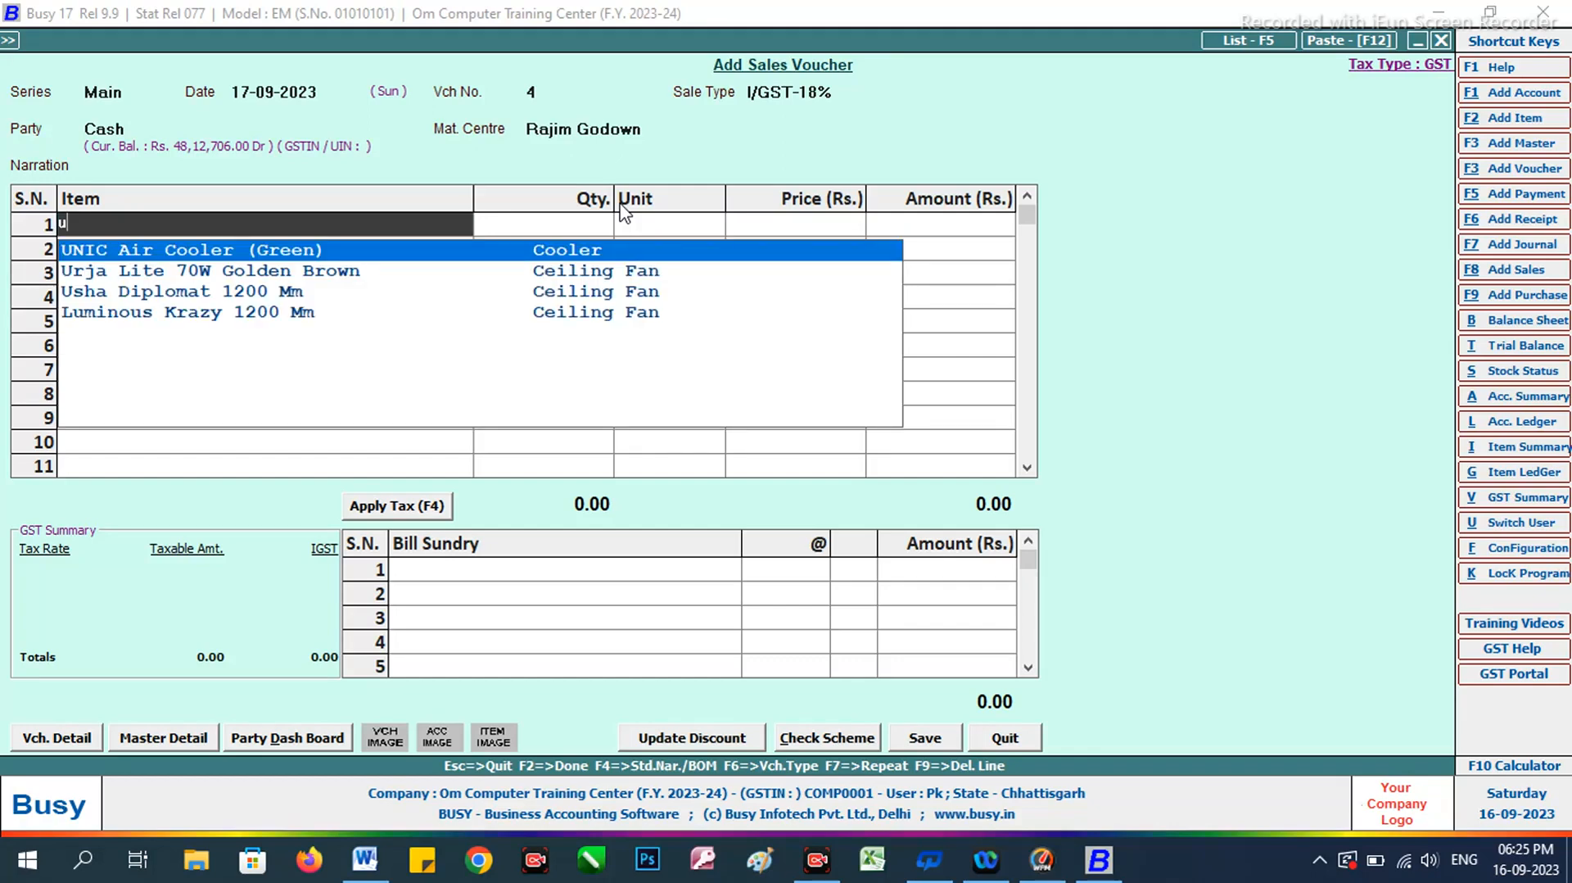
key(Down)
key(Return)
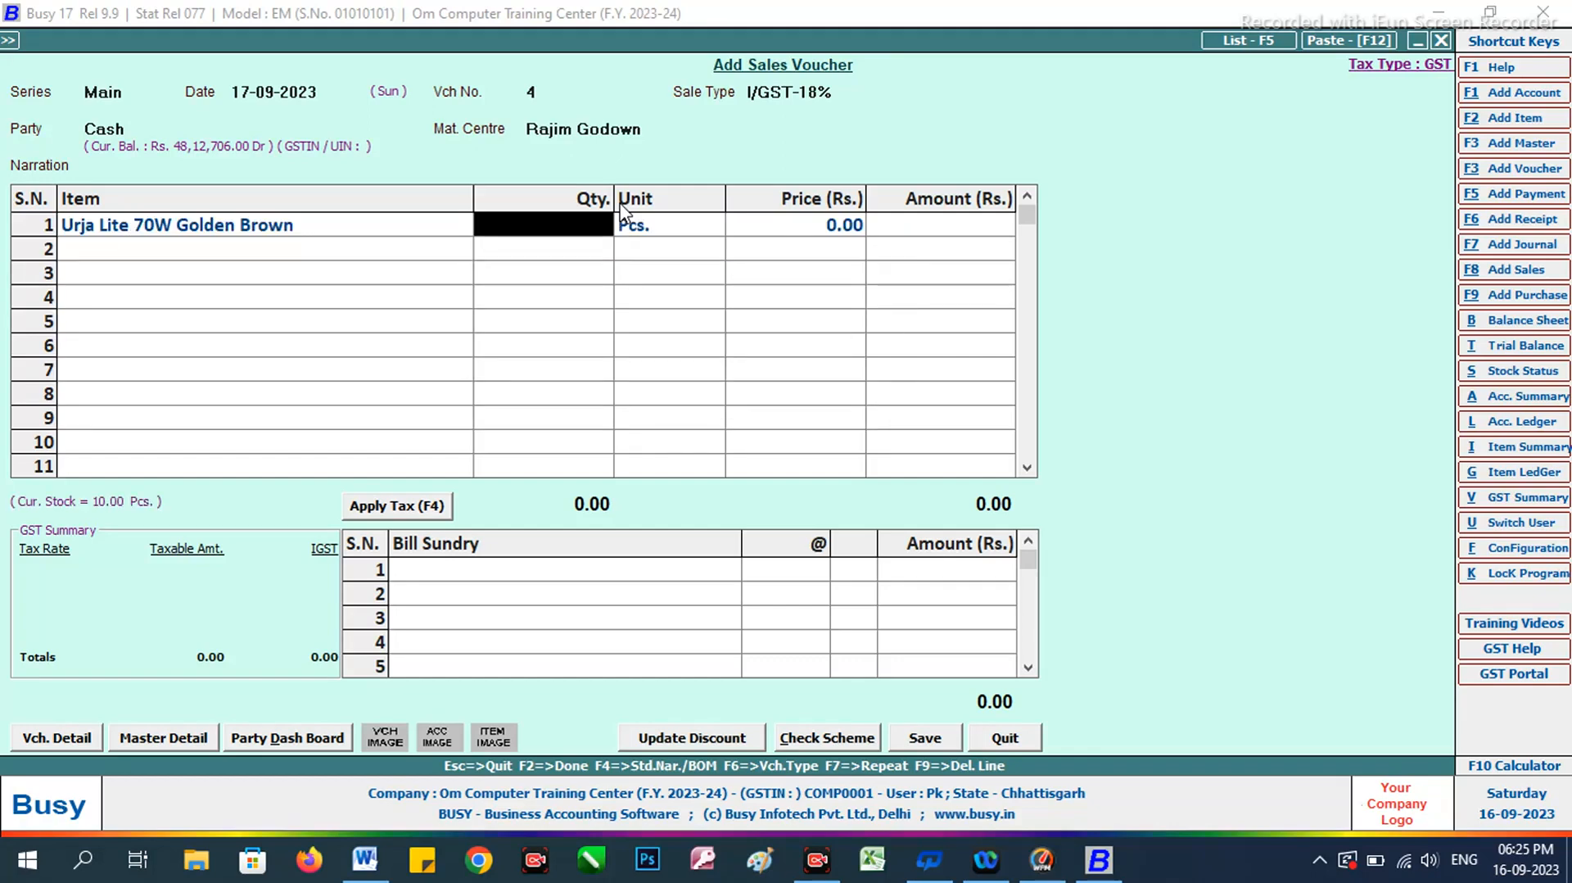
Look up the first item's quantity and rate in Word, and enter 2 Pcs. at a price of 1000 in Busy.
key(alt+Tab)
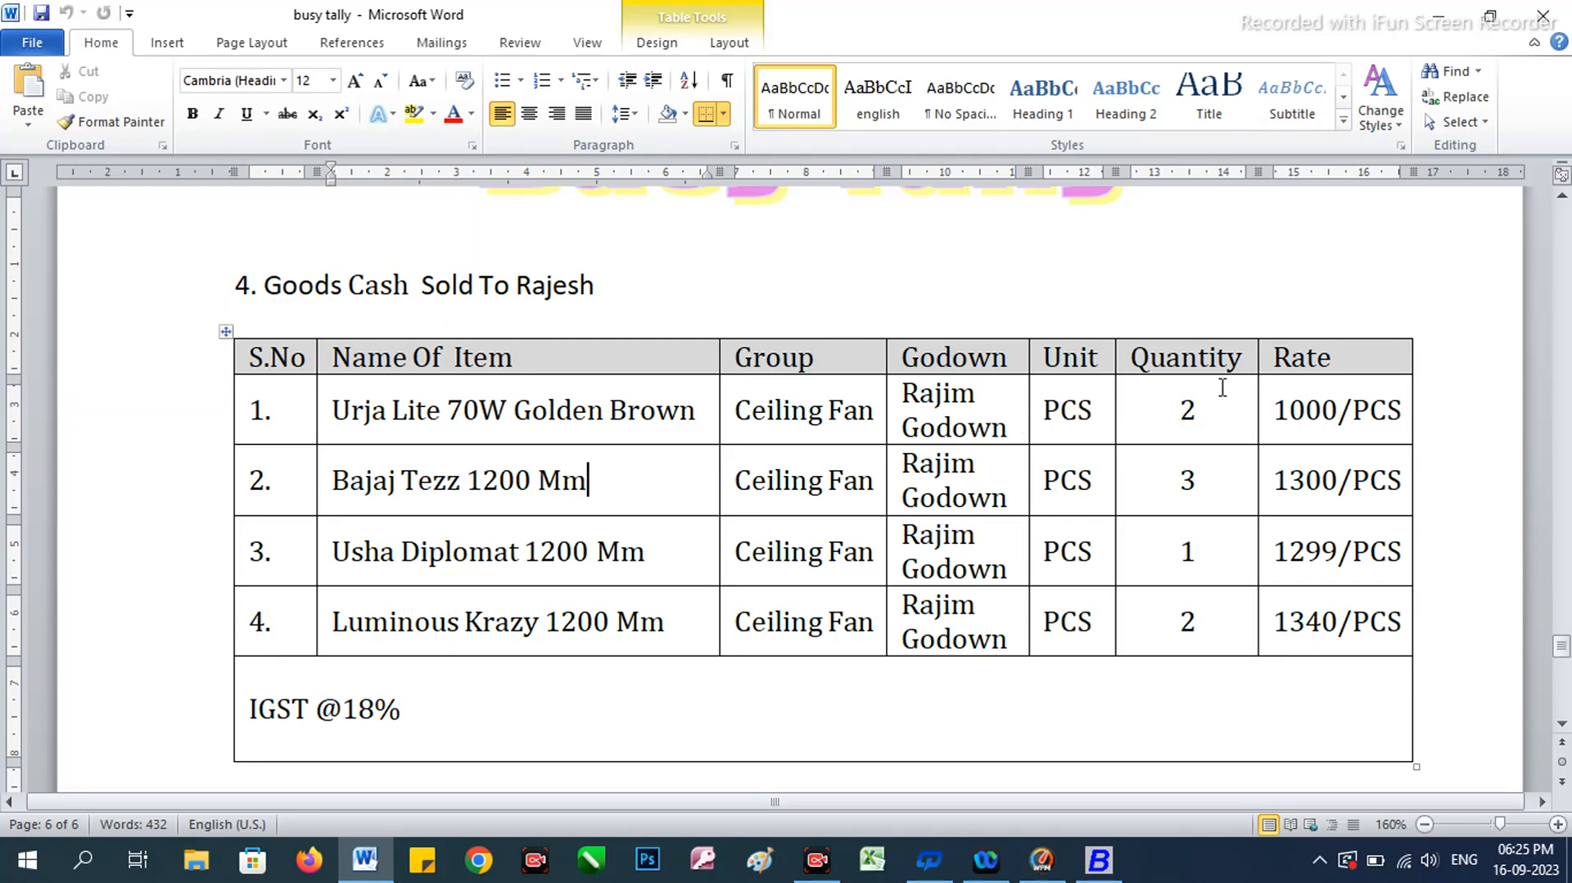
key(alt+Tab)
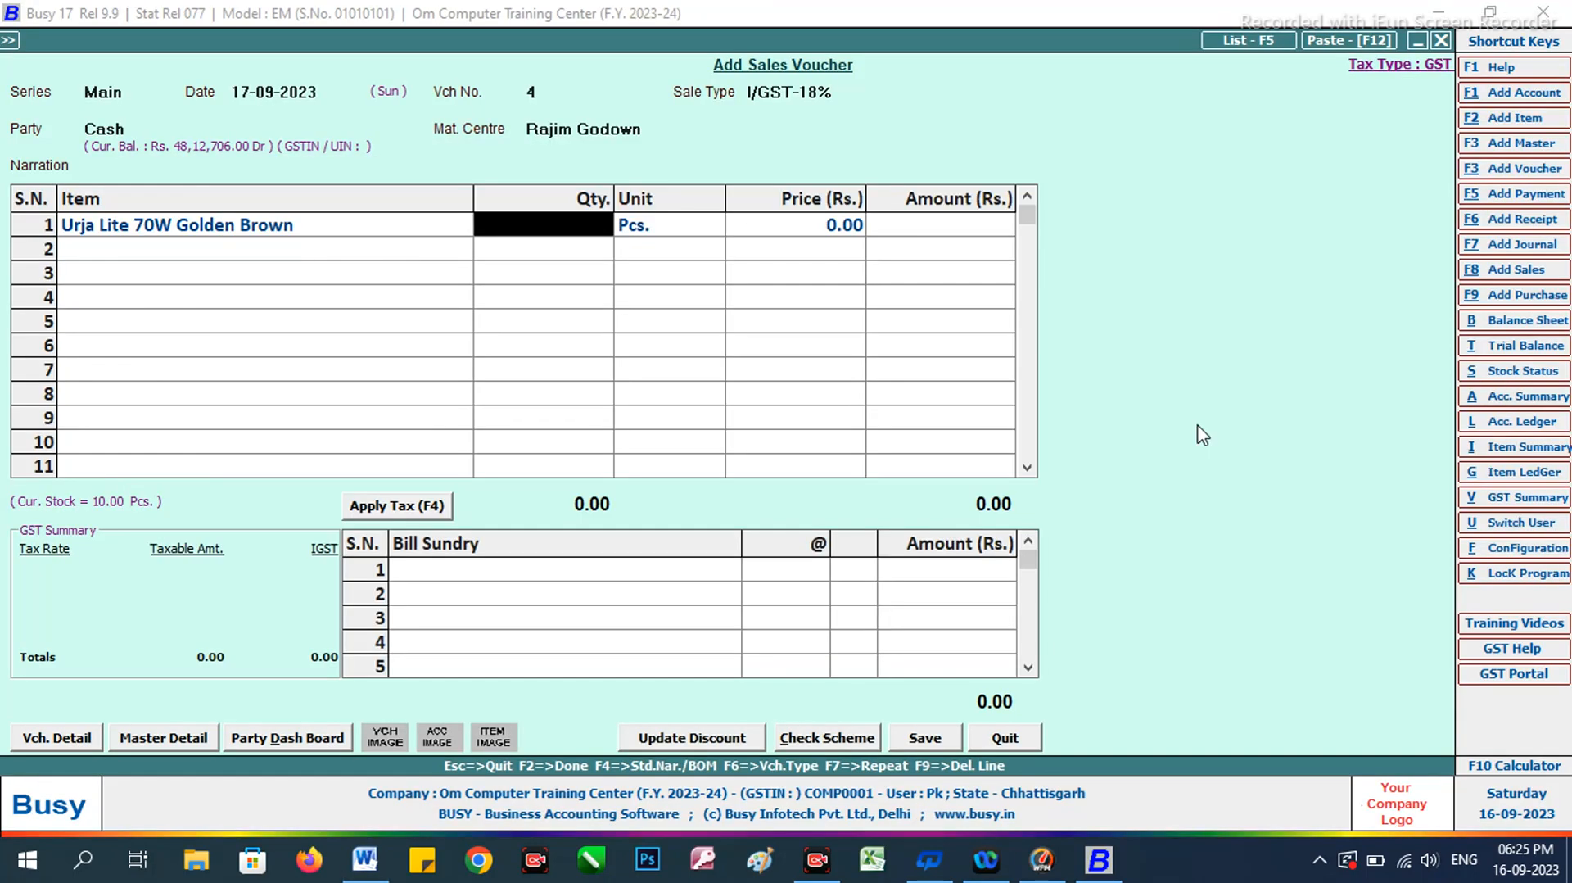
text(2)
key(Return)
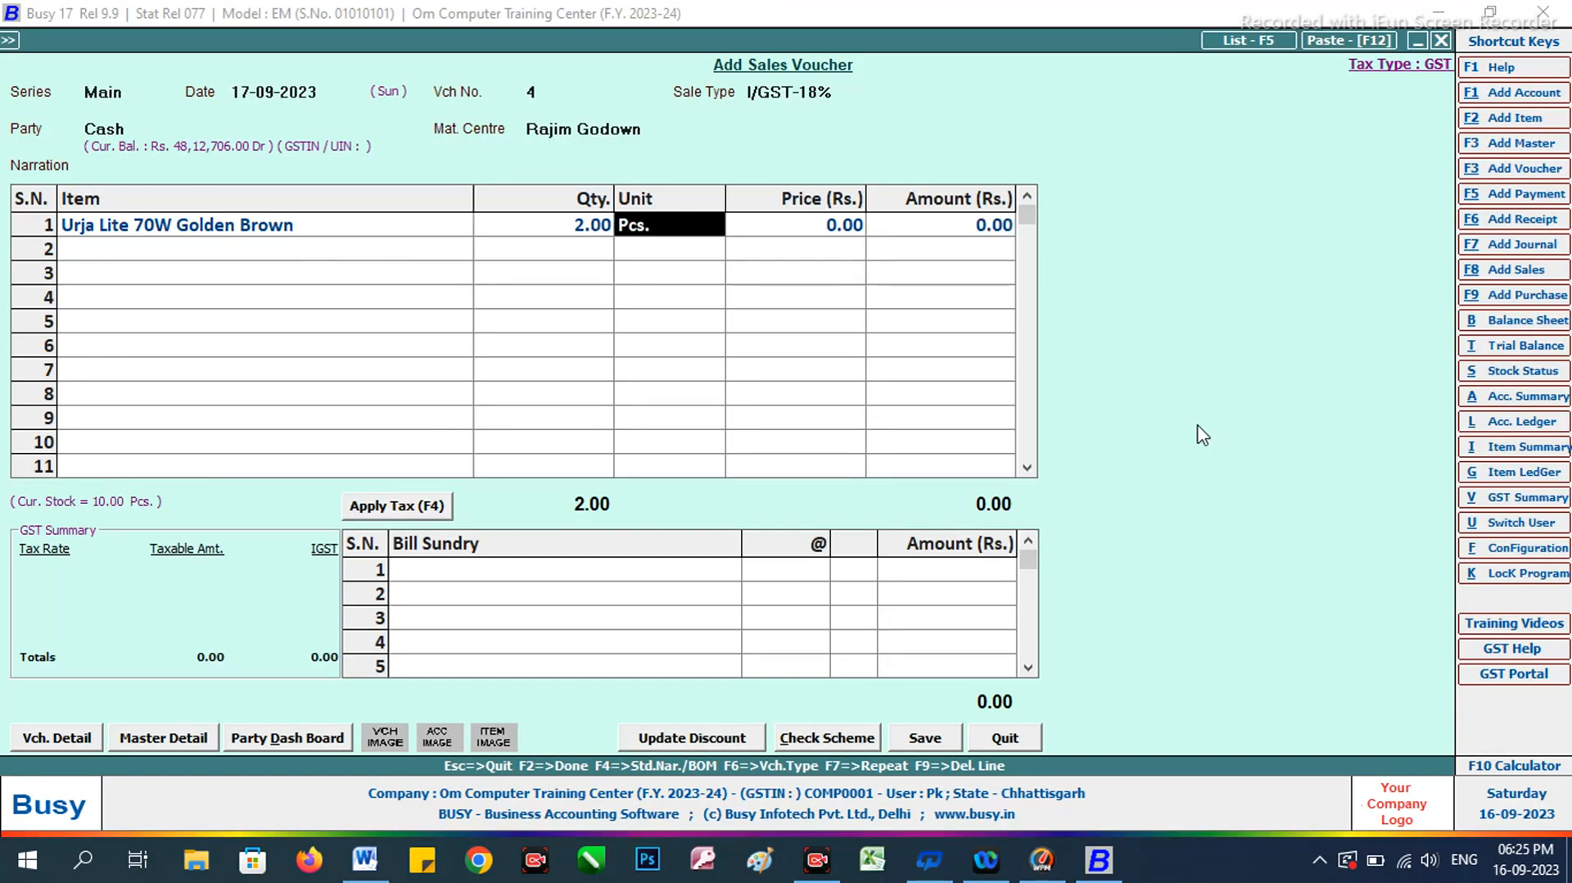
key(Return)
text(1000)
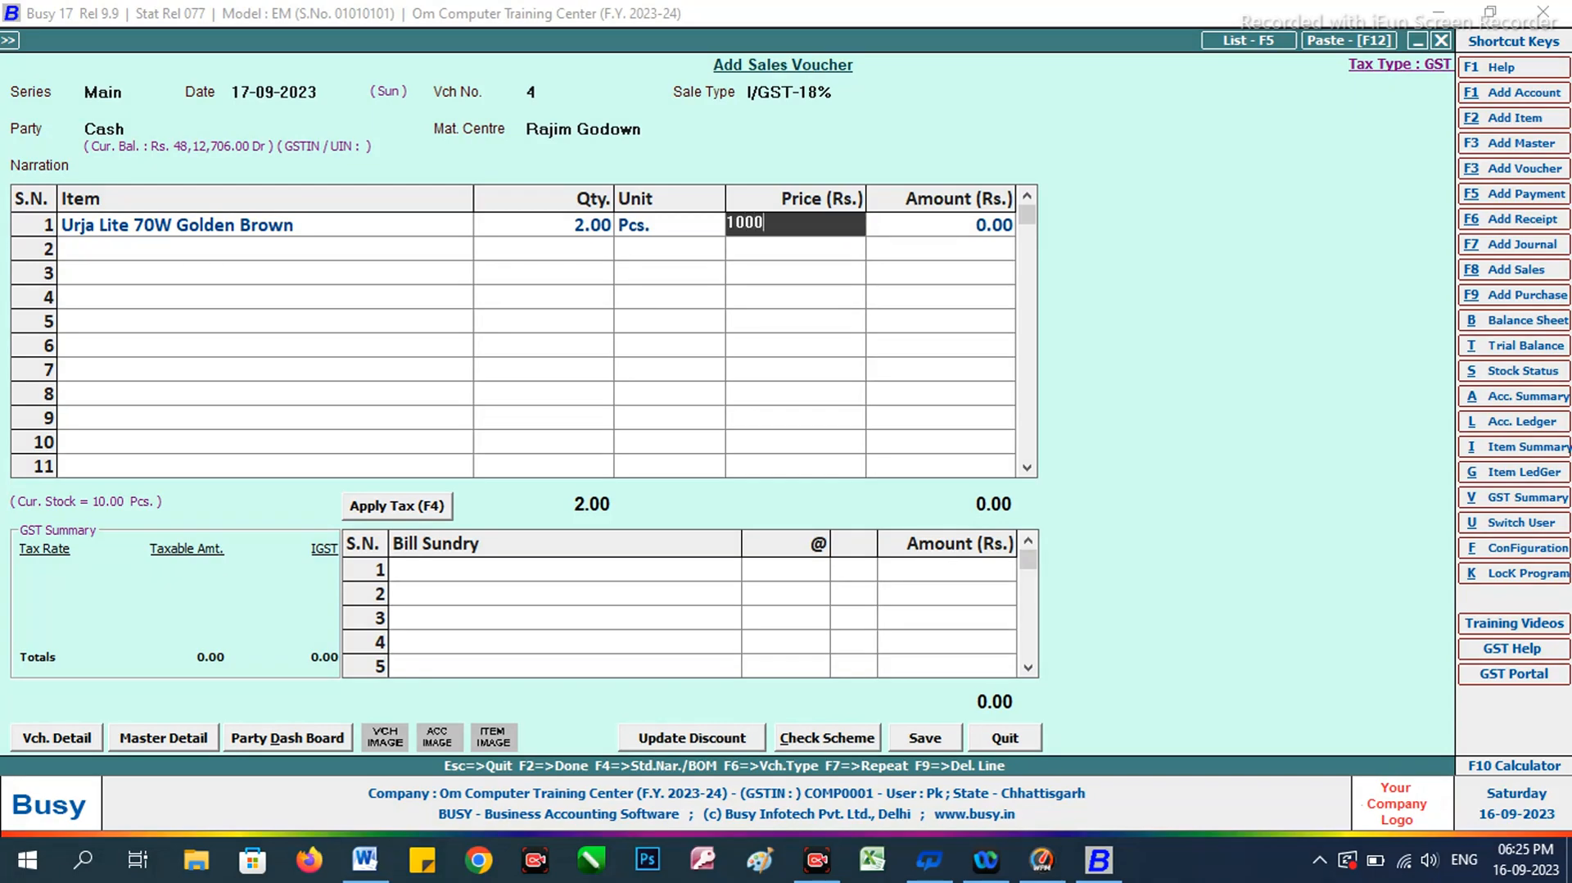
key(Return)
key(Return)
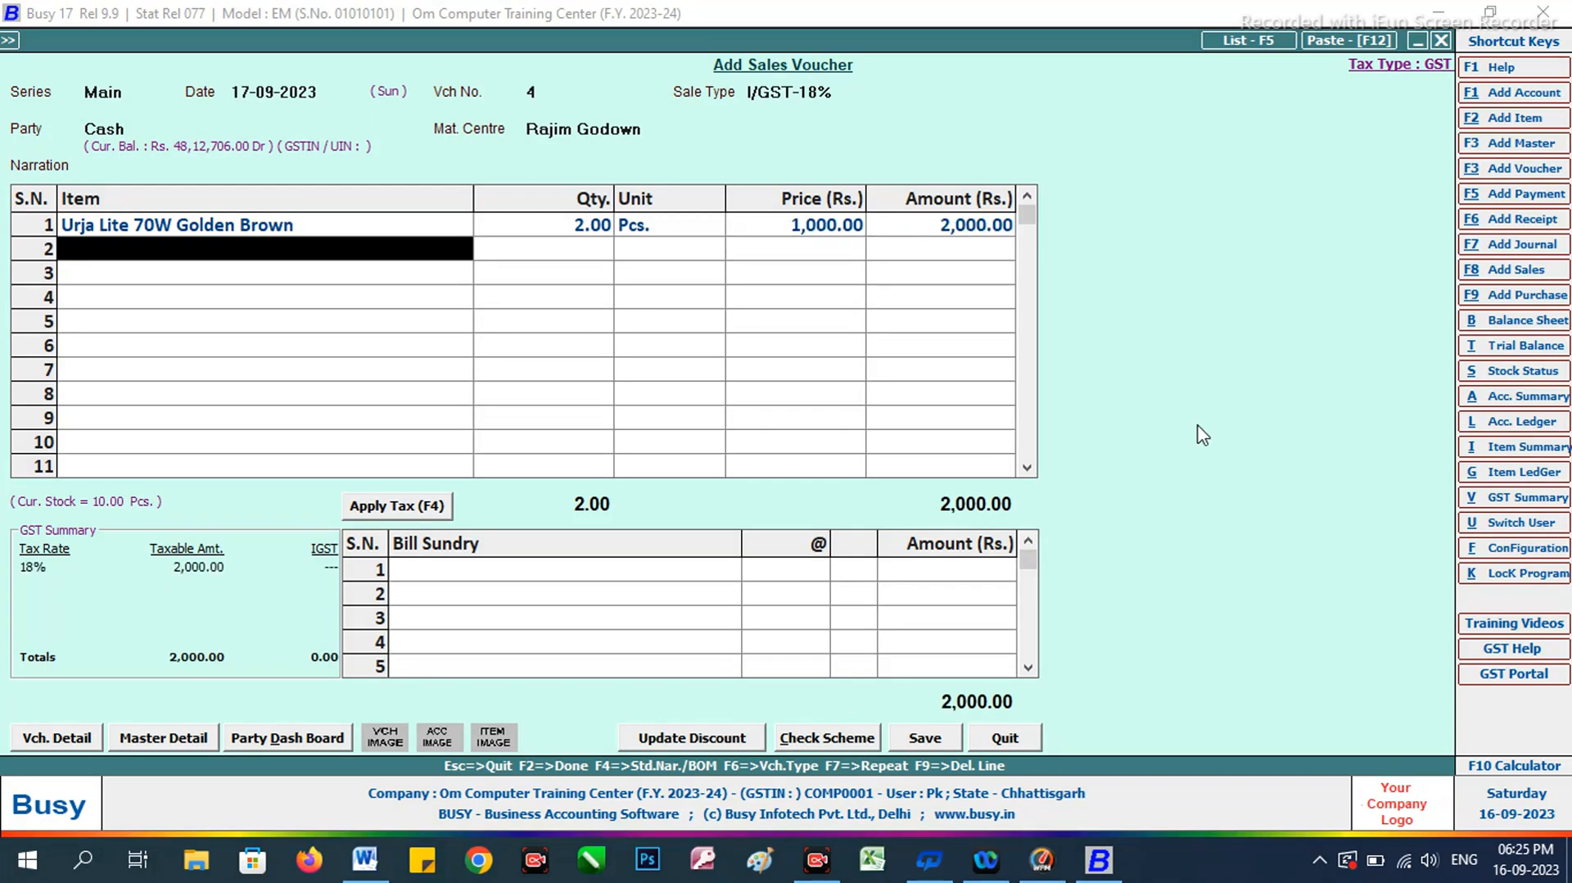
Check the second item in the Word table and select Bajaj Tezz 1200 Mm on the voucher's second line in Busy.
key(alt+Tab)
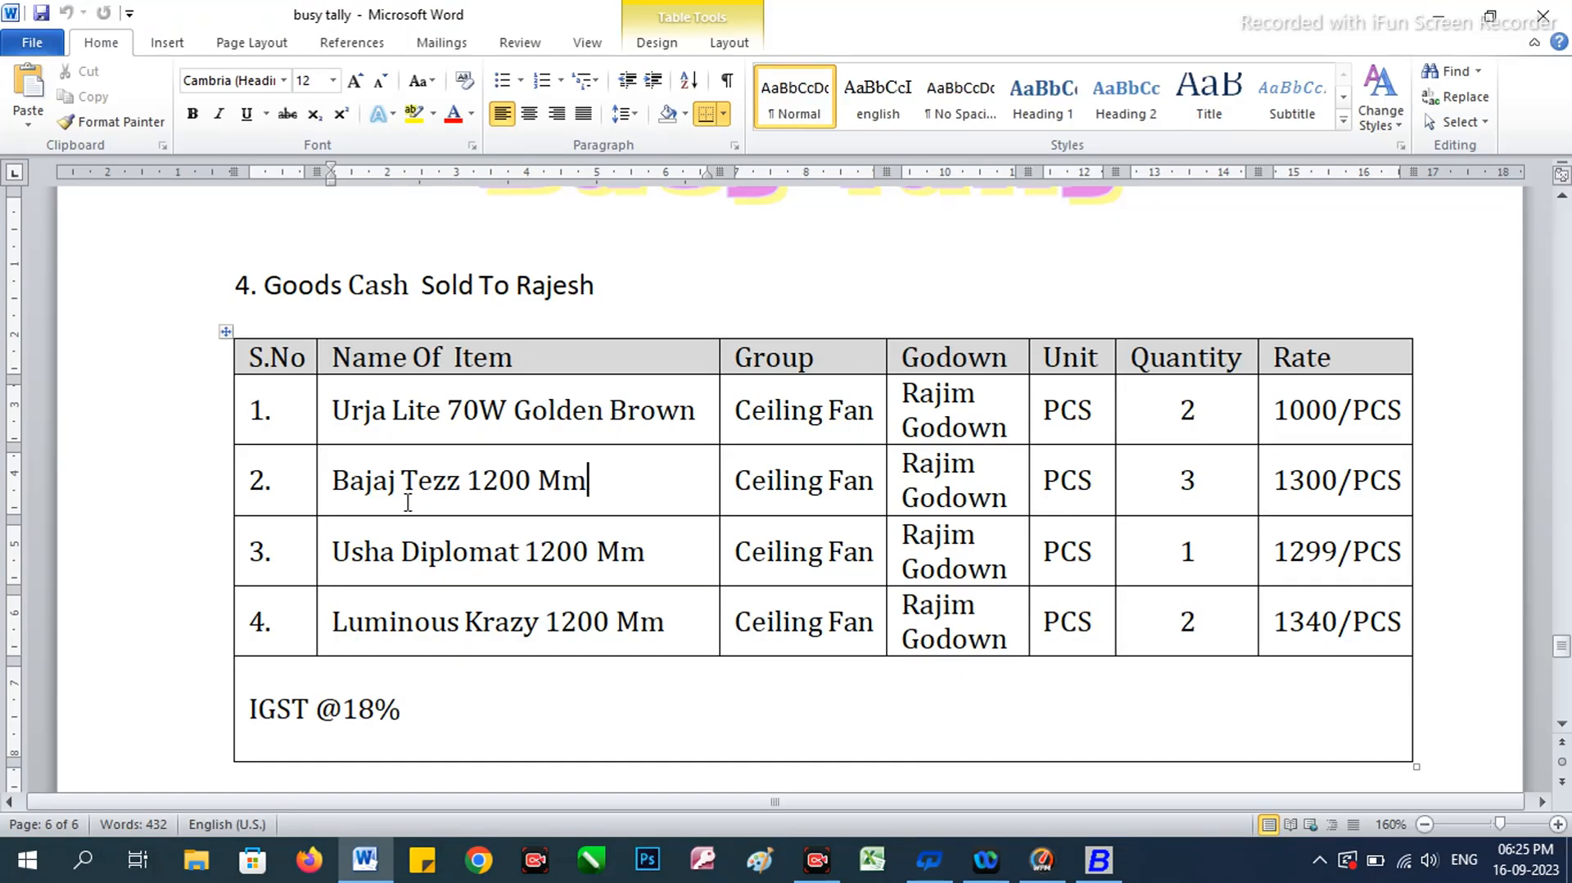
key(alt+Tab)
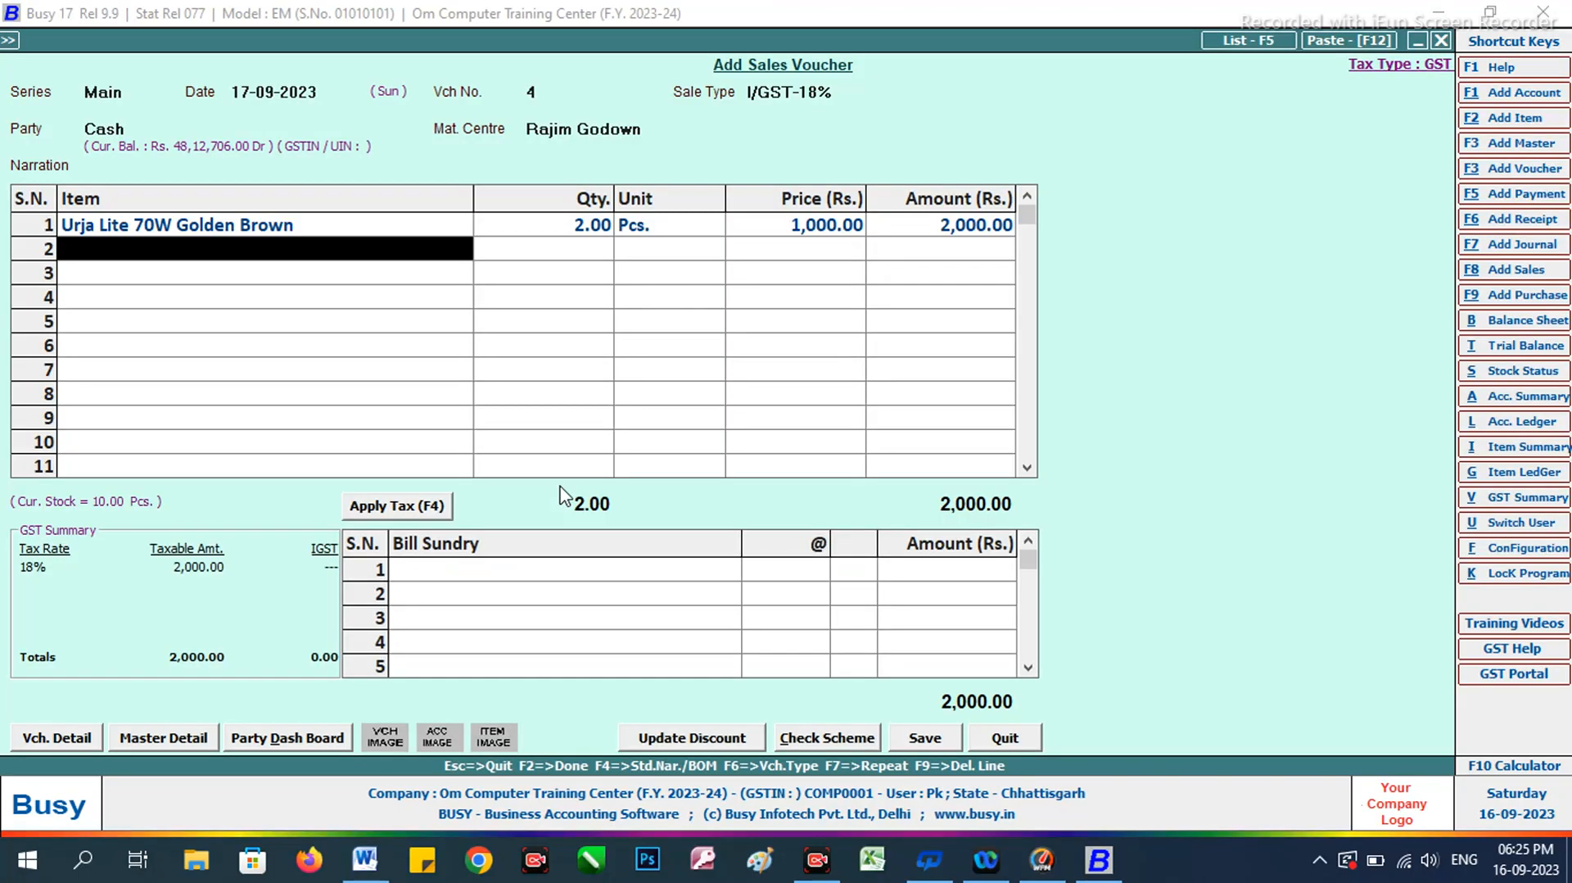
key(Down)
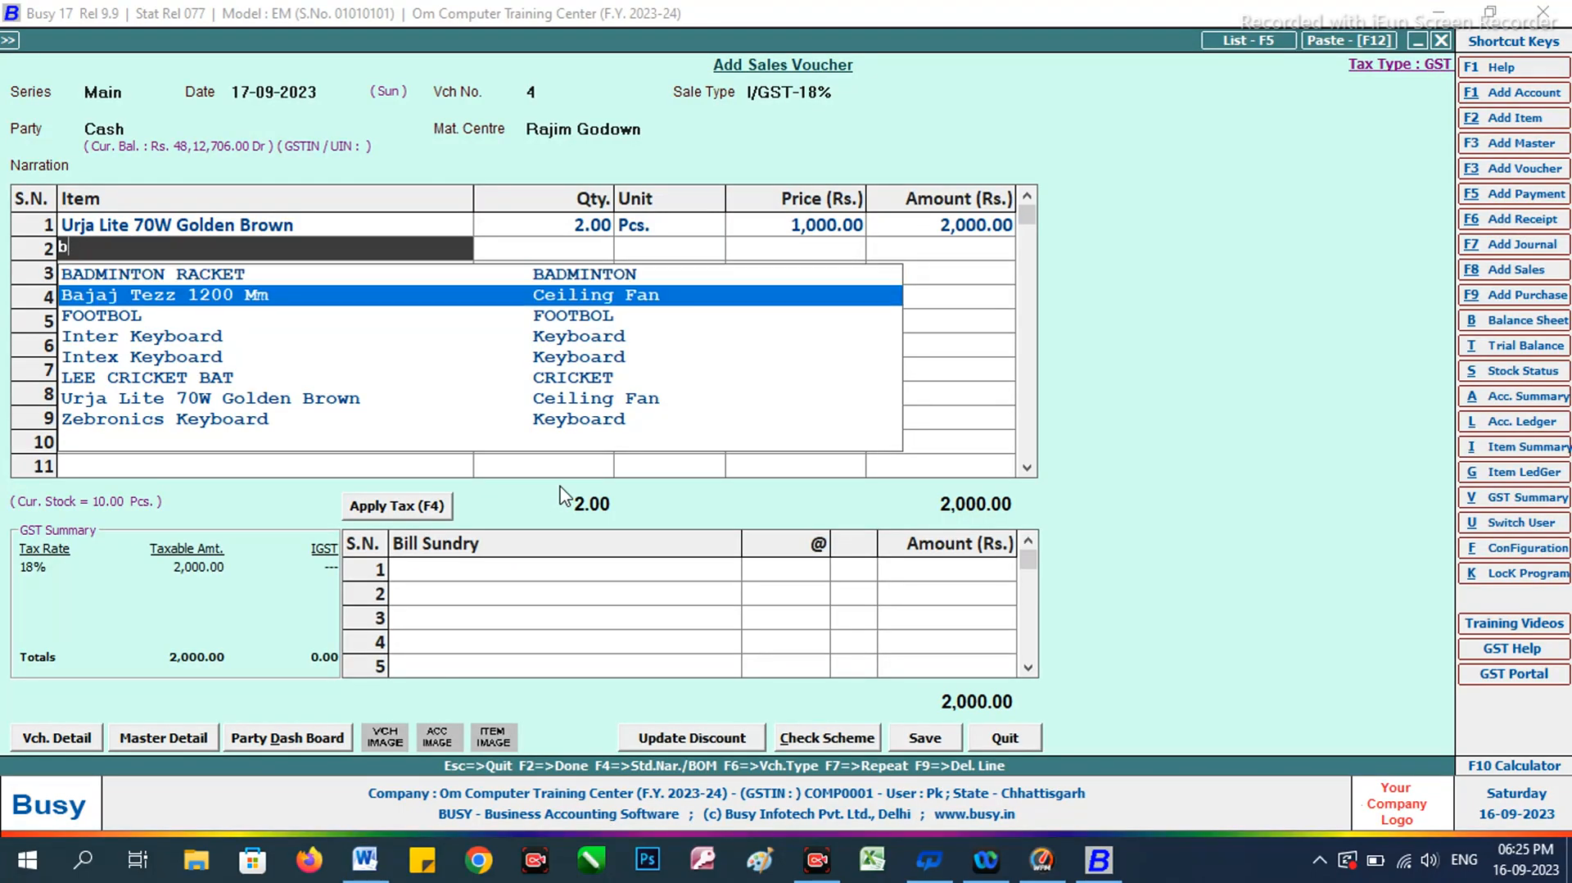
key(Return)
Look up the Bajaj Tezz quantity and rate in Word, and enter 3 Pcs. at a price of 1300 in Busy.
key(alt+Tab)
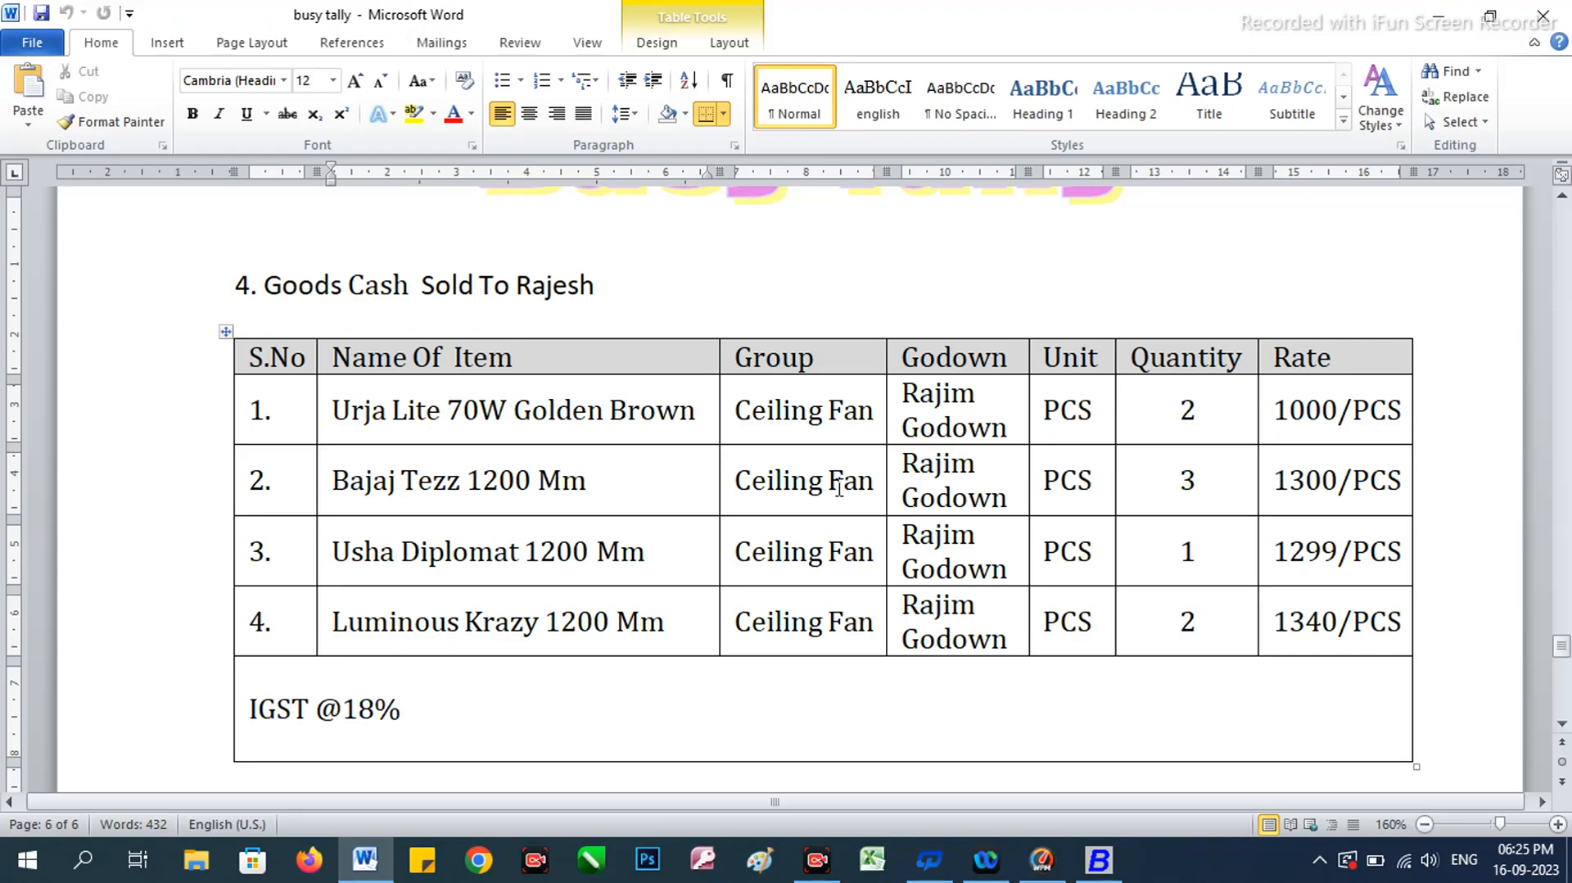
key(alt+Tab)
text(3)
key(Return)
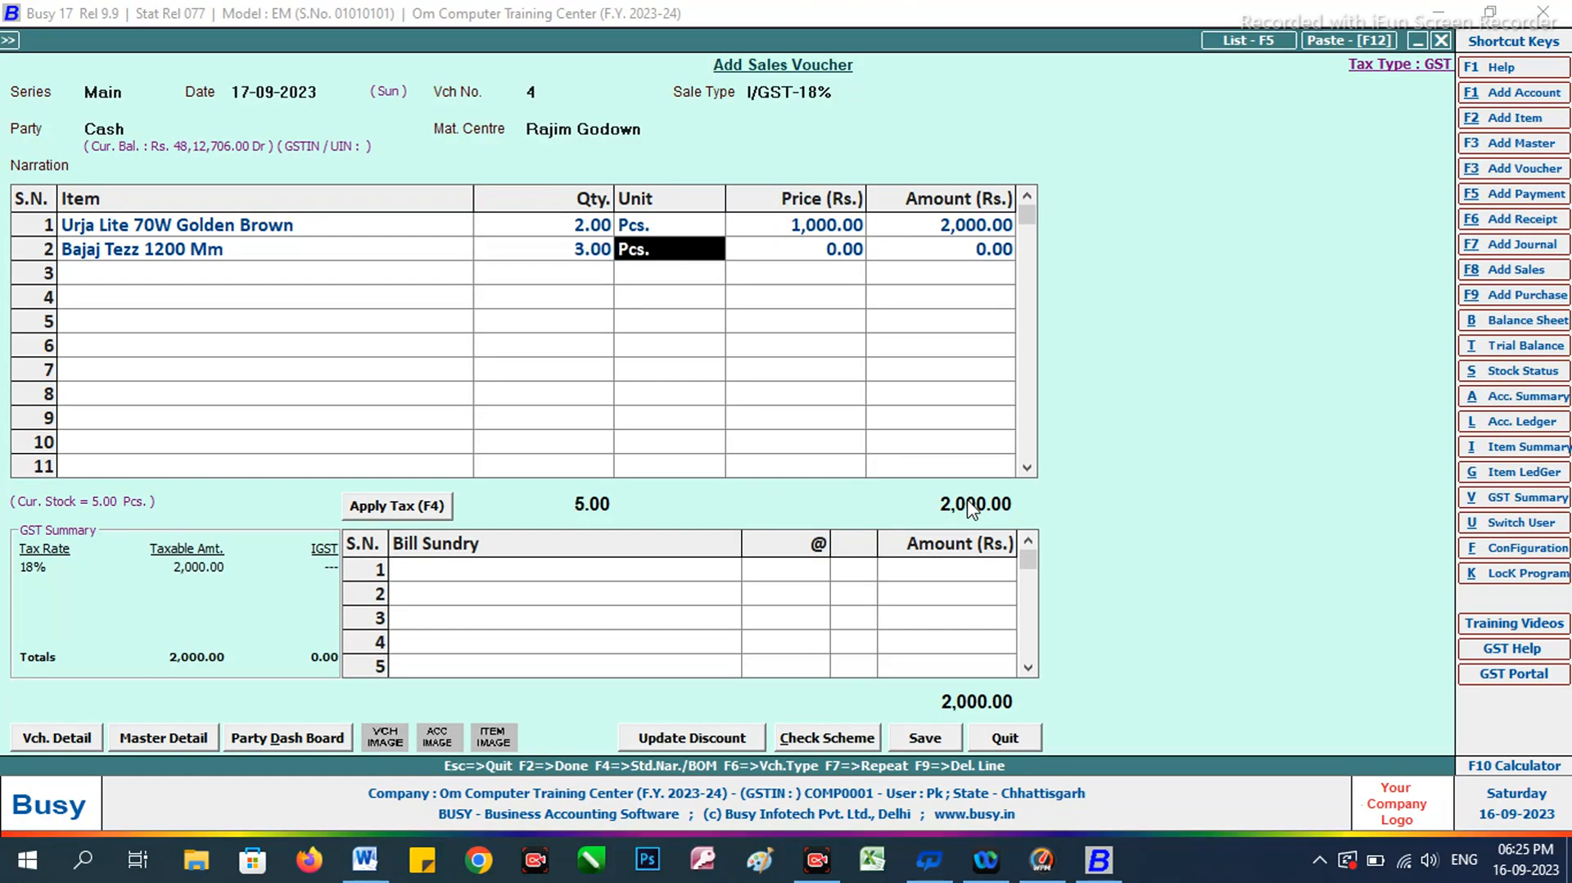
key(Return)
text(1,300)
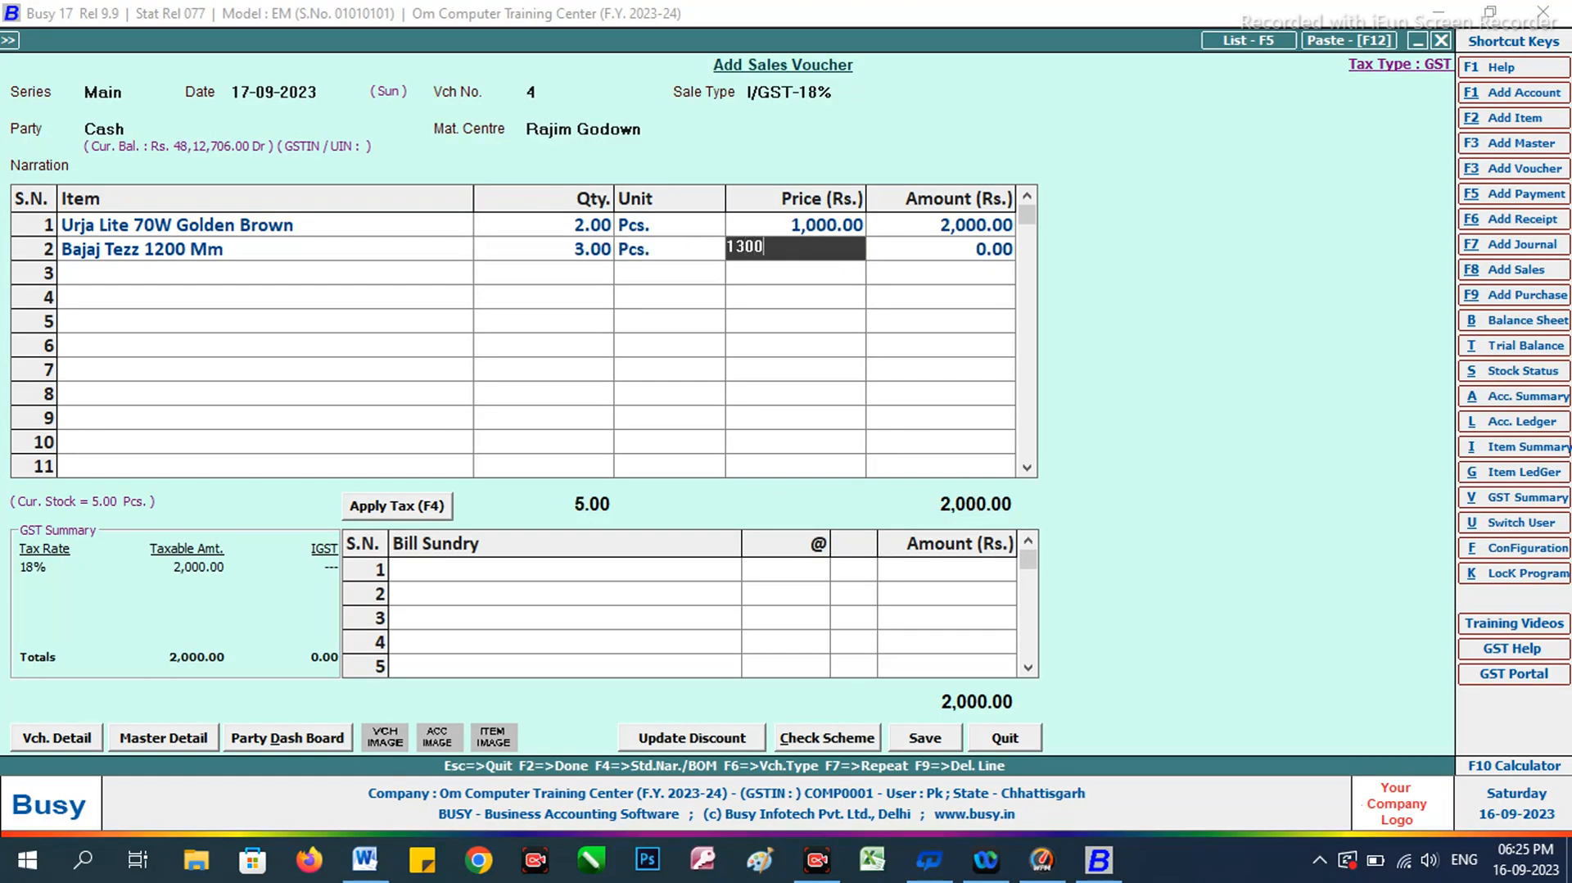
key(Return)
key(Return)
Check the third item in the Word table and select Usha Diplomat 1200 Mm on the voucher's third line in Busy.
key(alt+Tab)
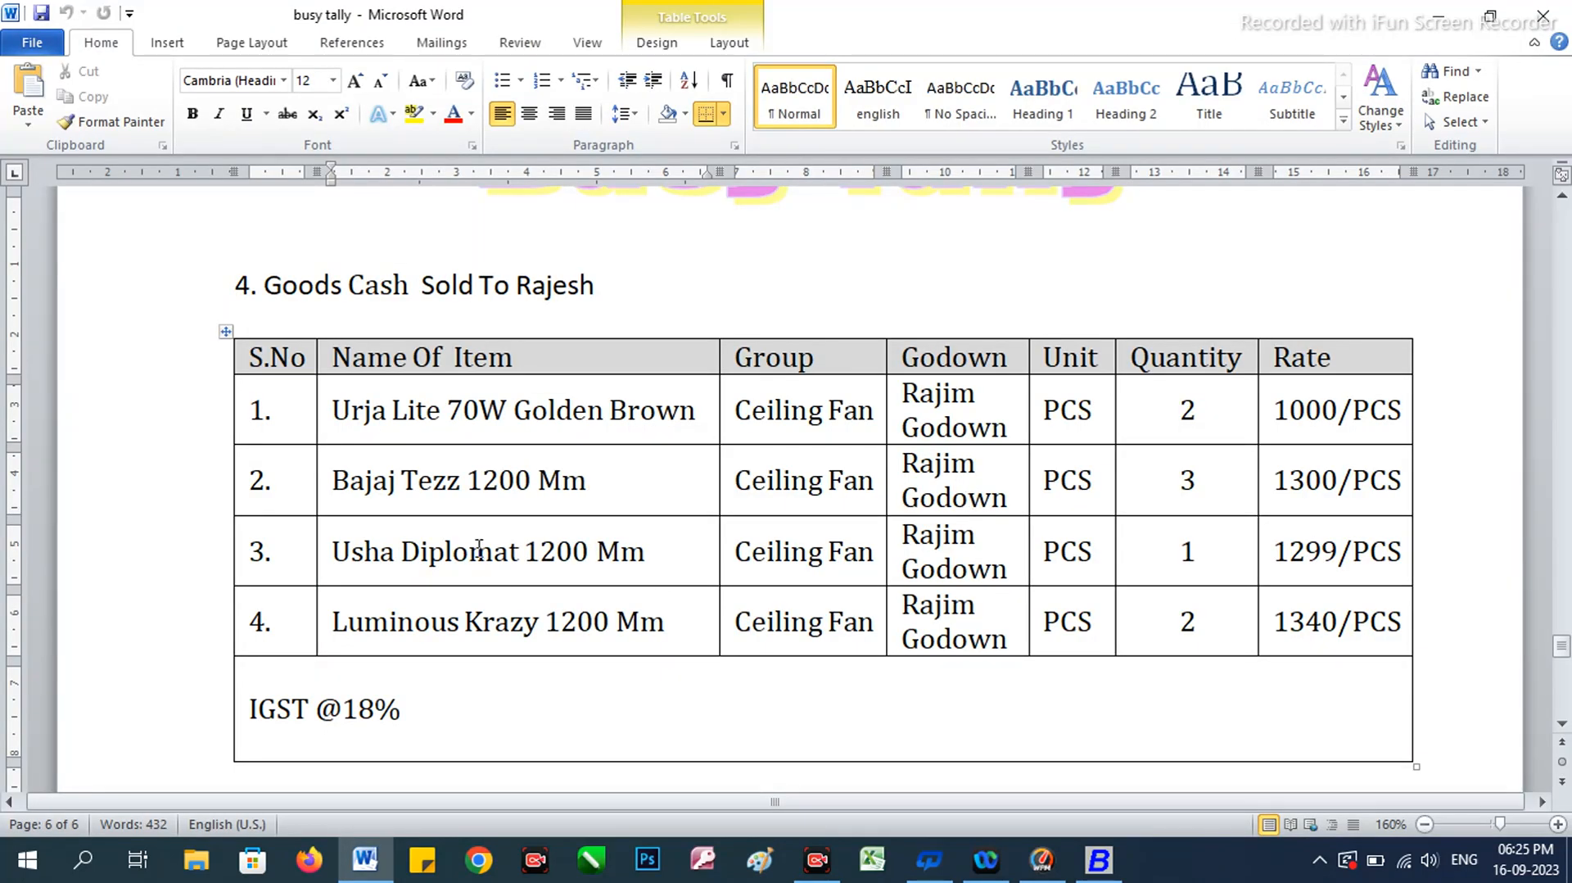
key(alt+Tab)
text(u)
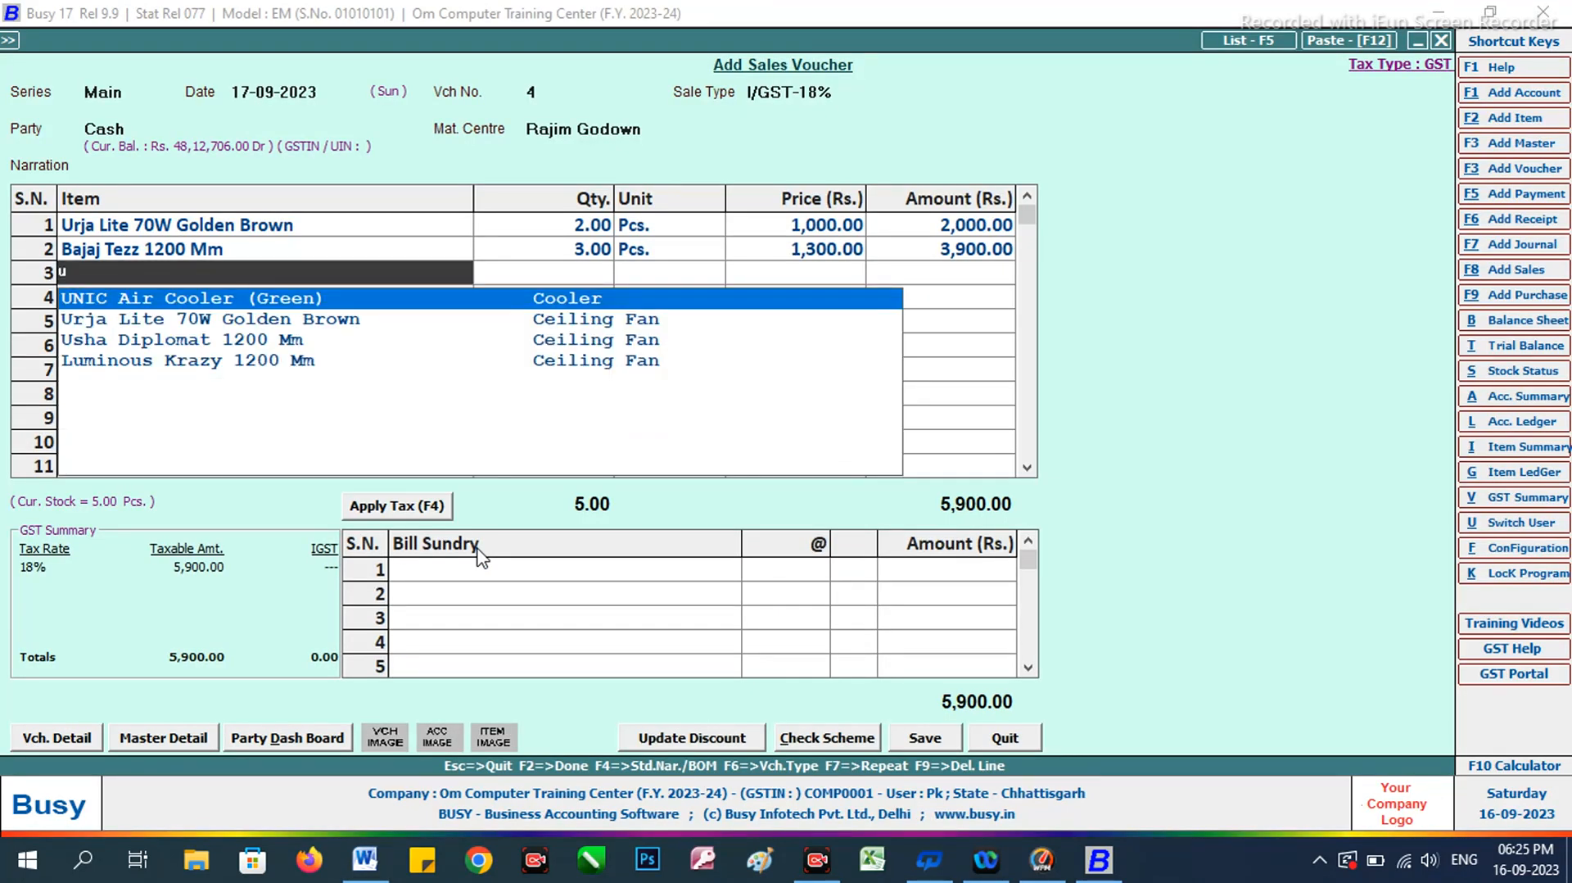
key(Down)
key(Down)
key(Return)
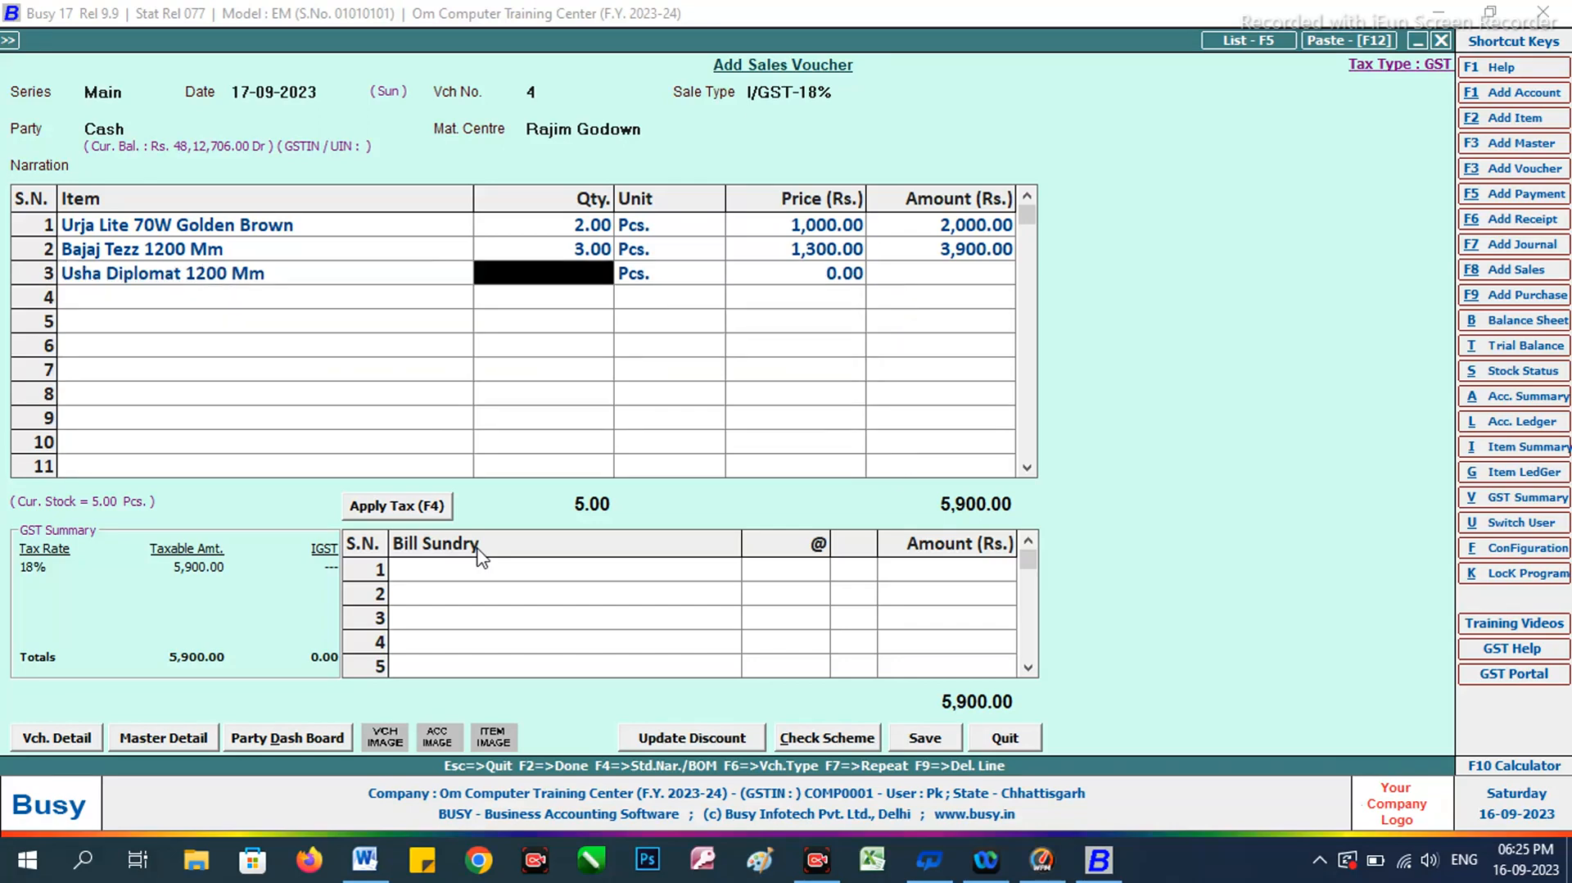
Look up the Usha Diplomat quantity and rate in Word, and enter 1 Pcs. at a price of 1299 in Busy.
key(alt+Tab)
key(alt+Tab)
text(1)
key(Return)
key(alt+Tab)
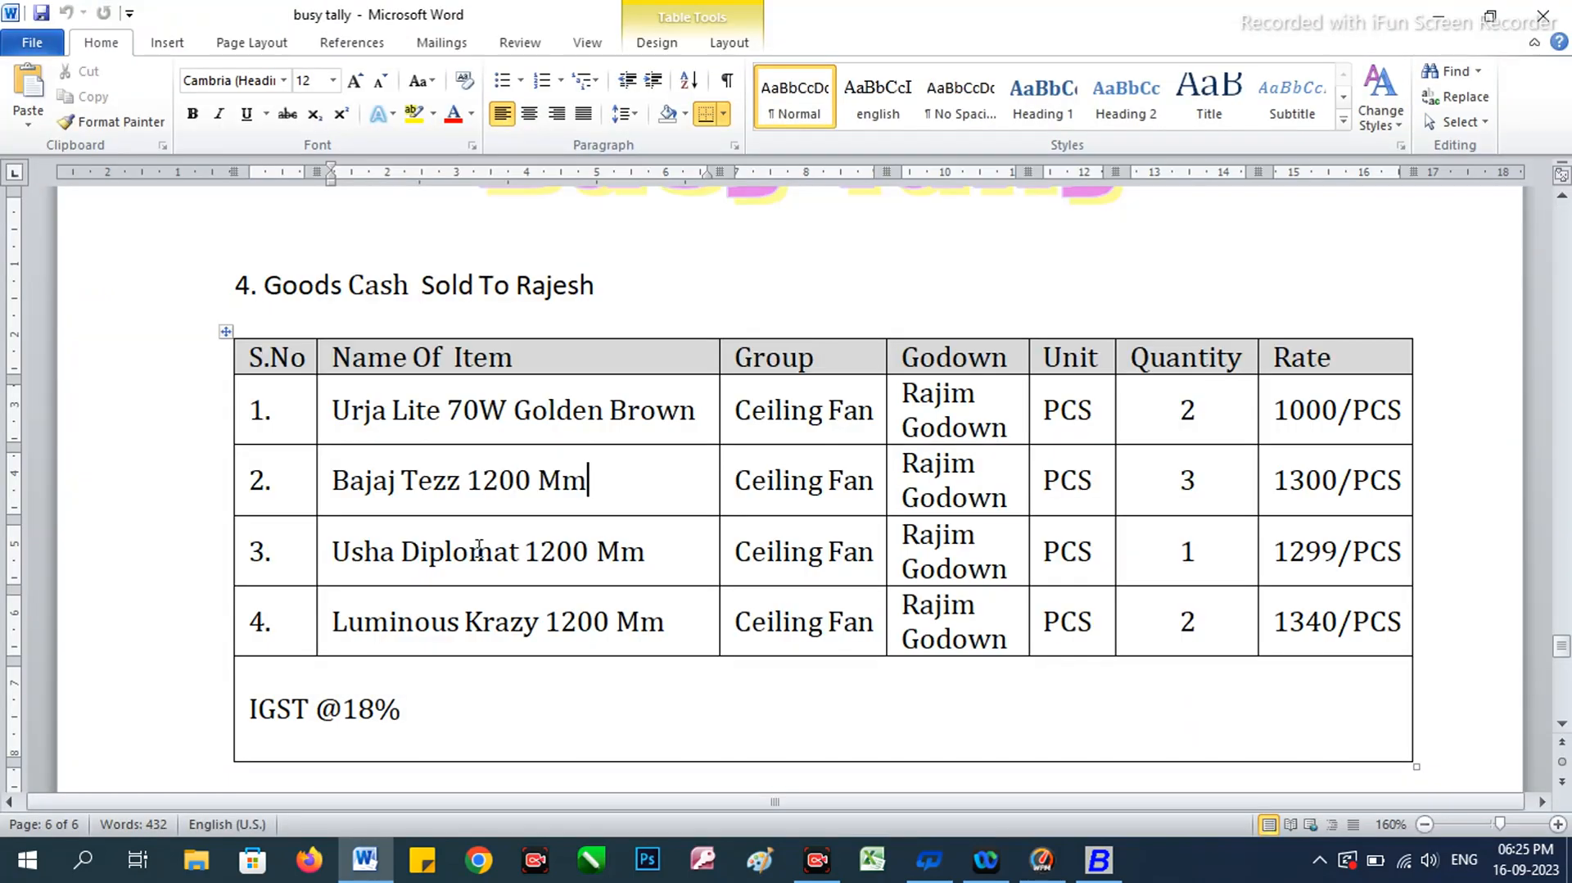
key(alt+Tab)
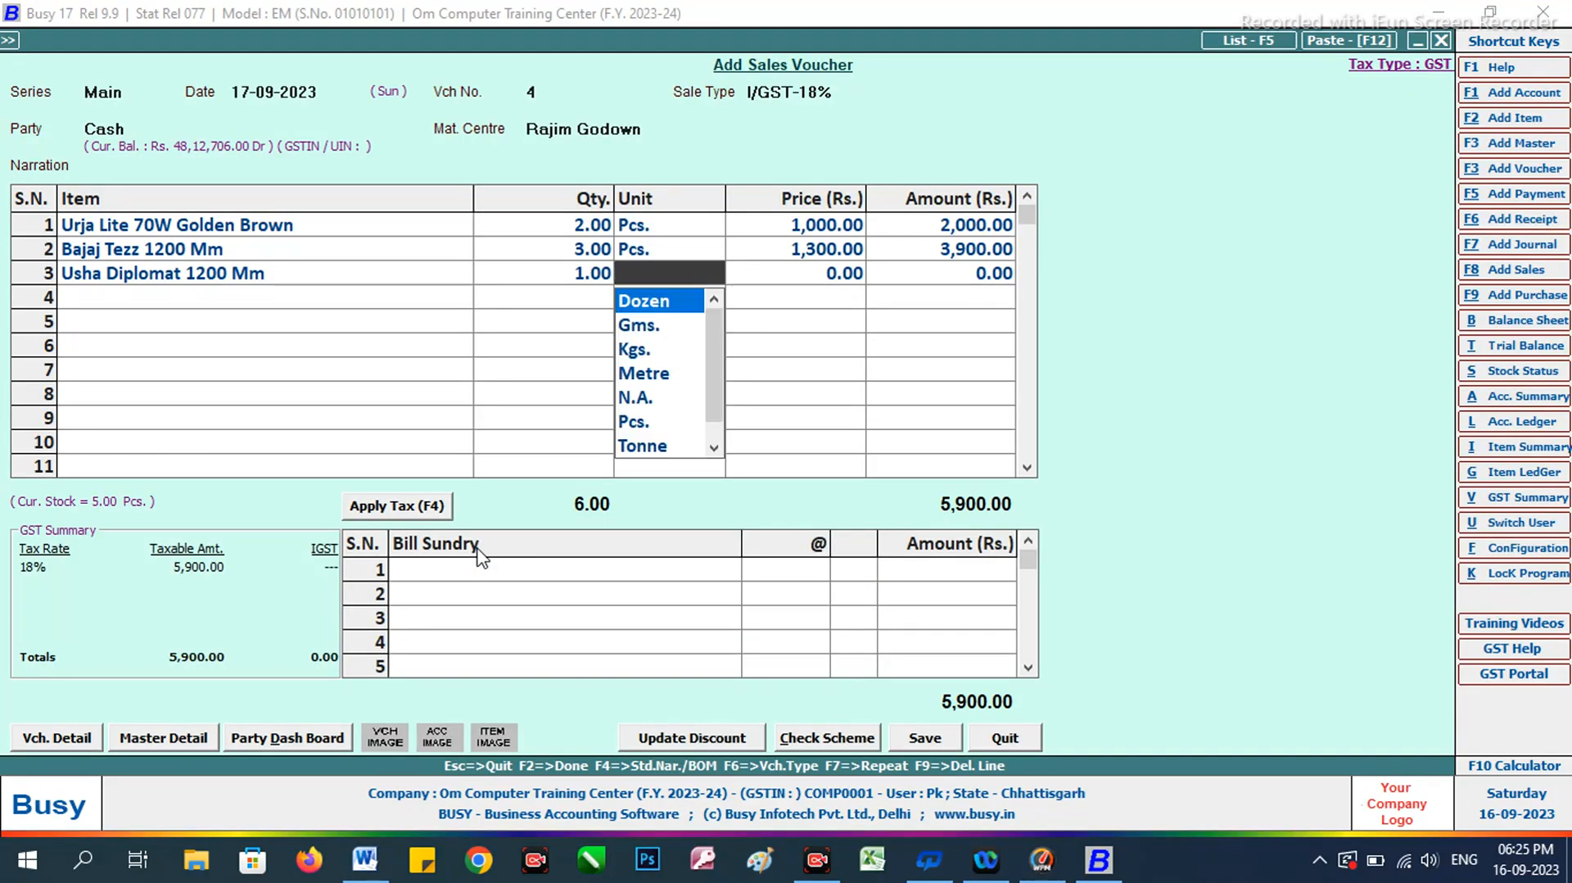
text(p)
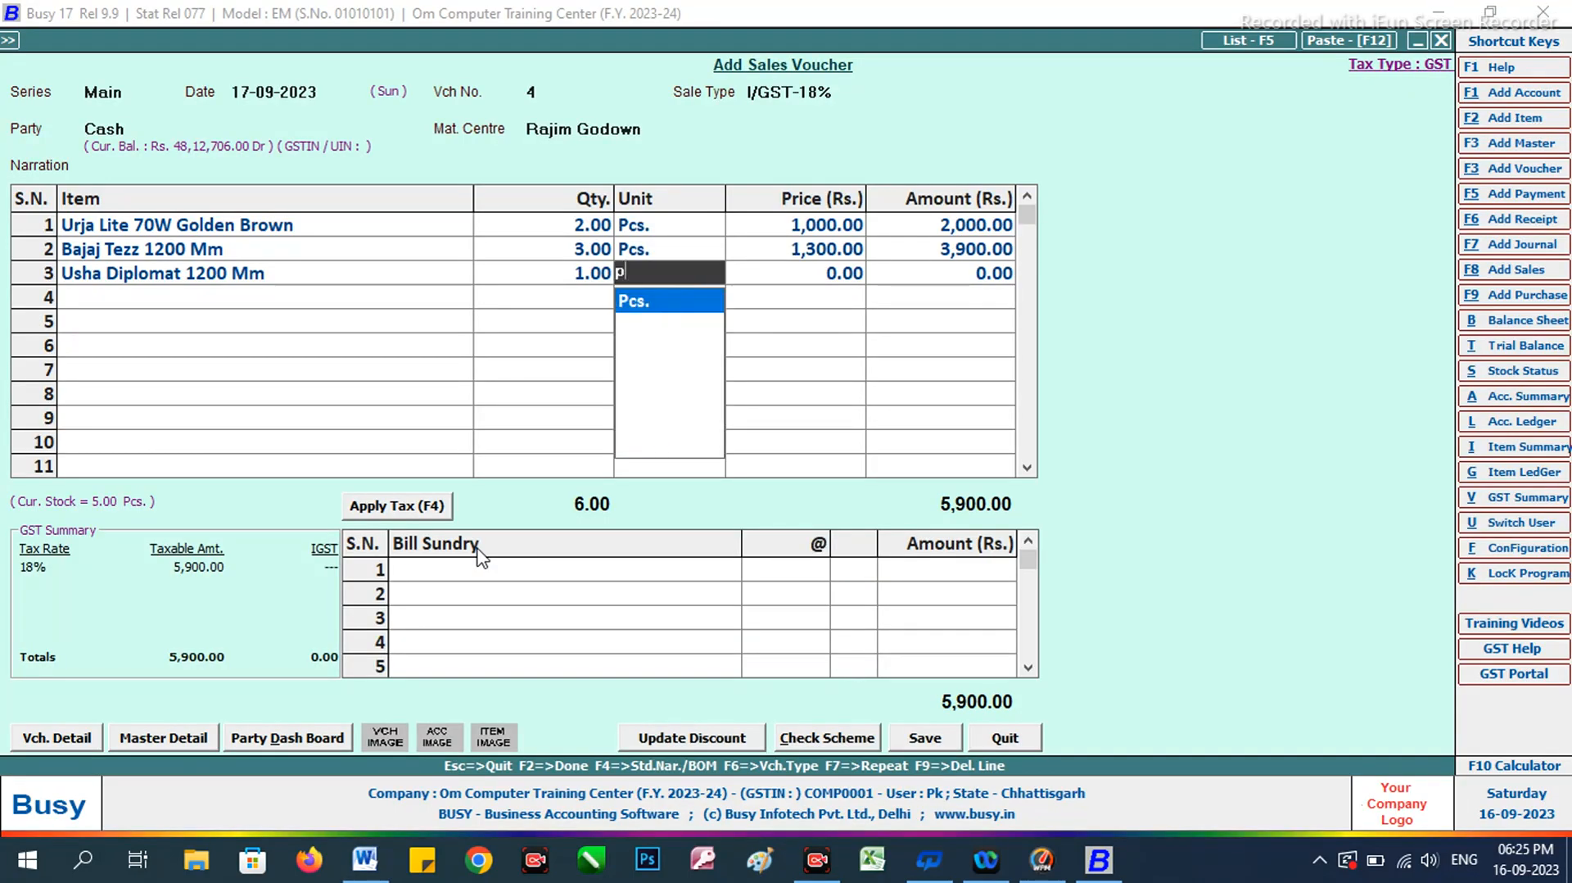
key(Return)
text(1,299)
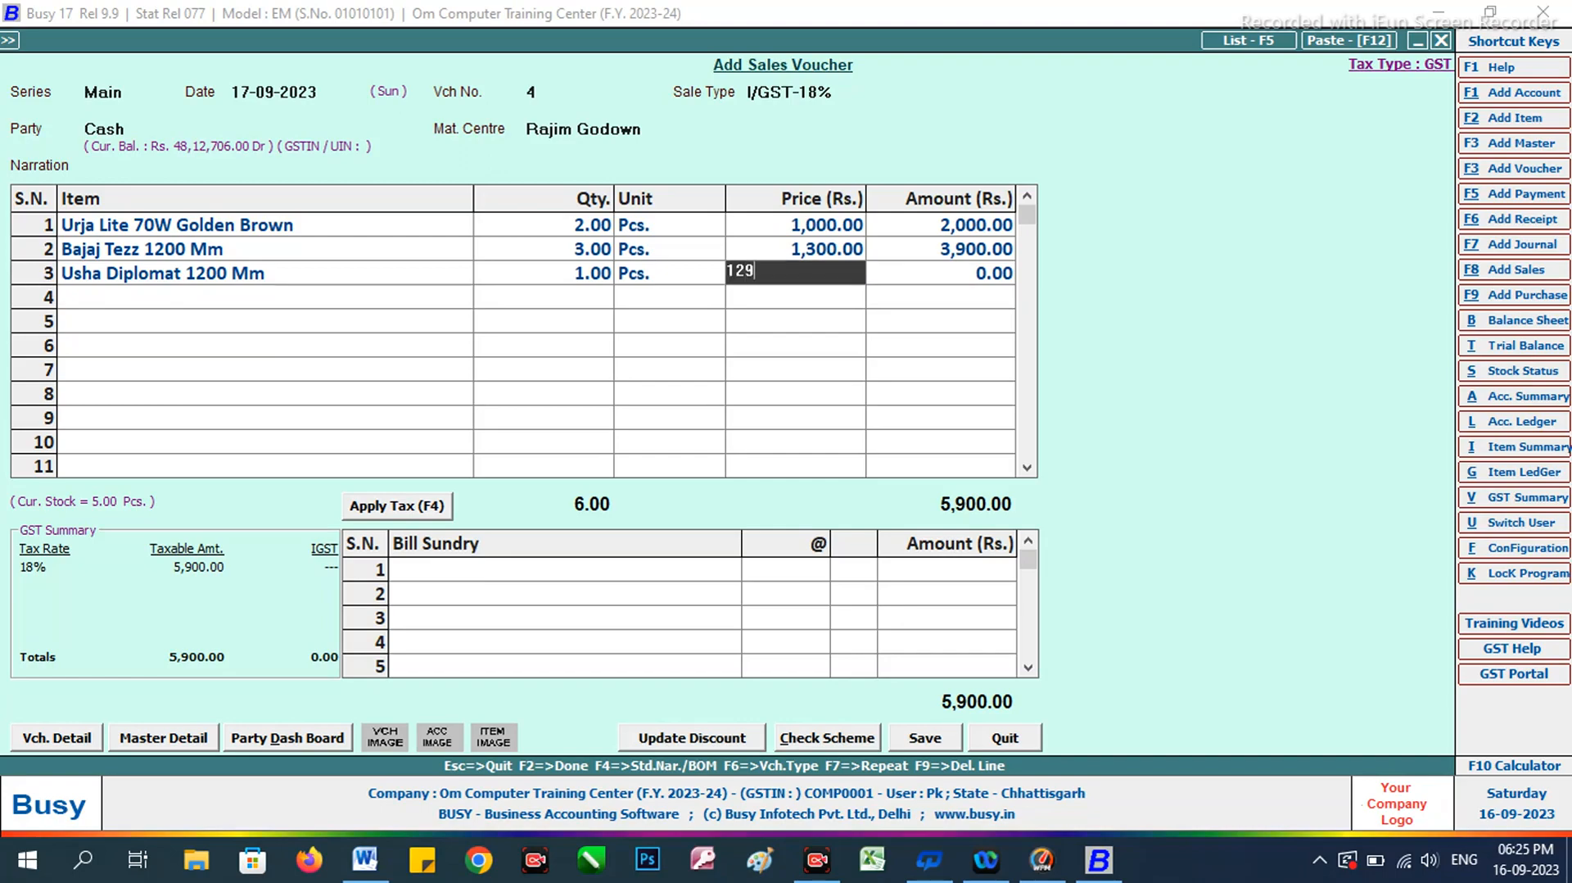
key(Return)
key(Return)
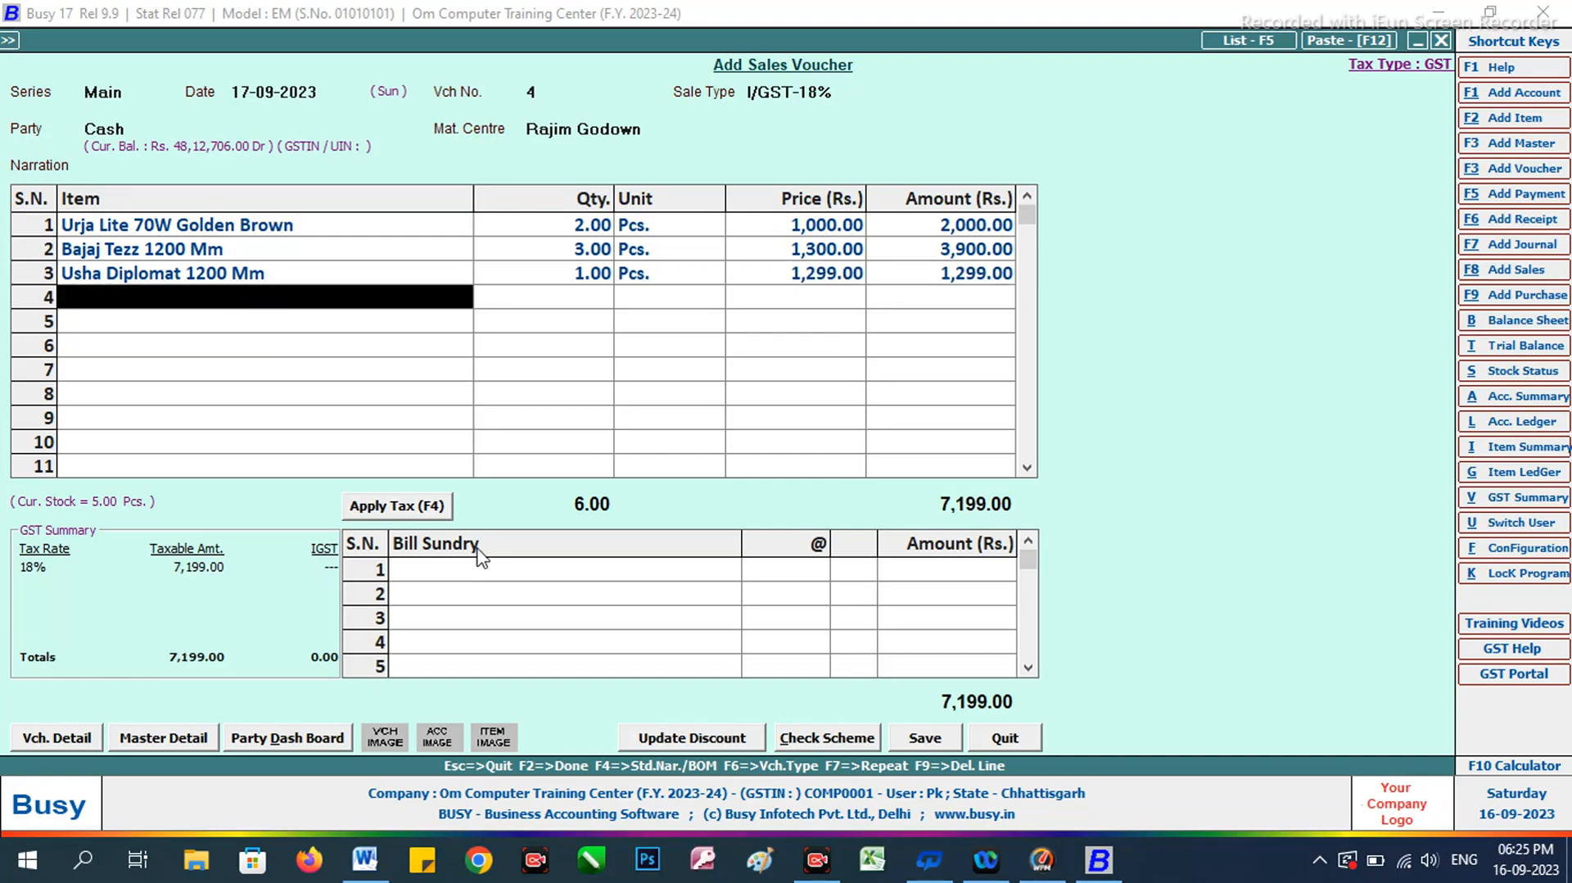
Check the fourth item in the Word table and select Luminous Krazy 1200 Mm on the voucher's fourth line in Busy.
key(alt+Tab)
key(alt+Tab)
text(l)
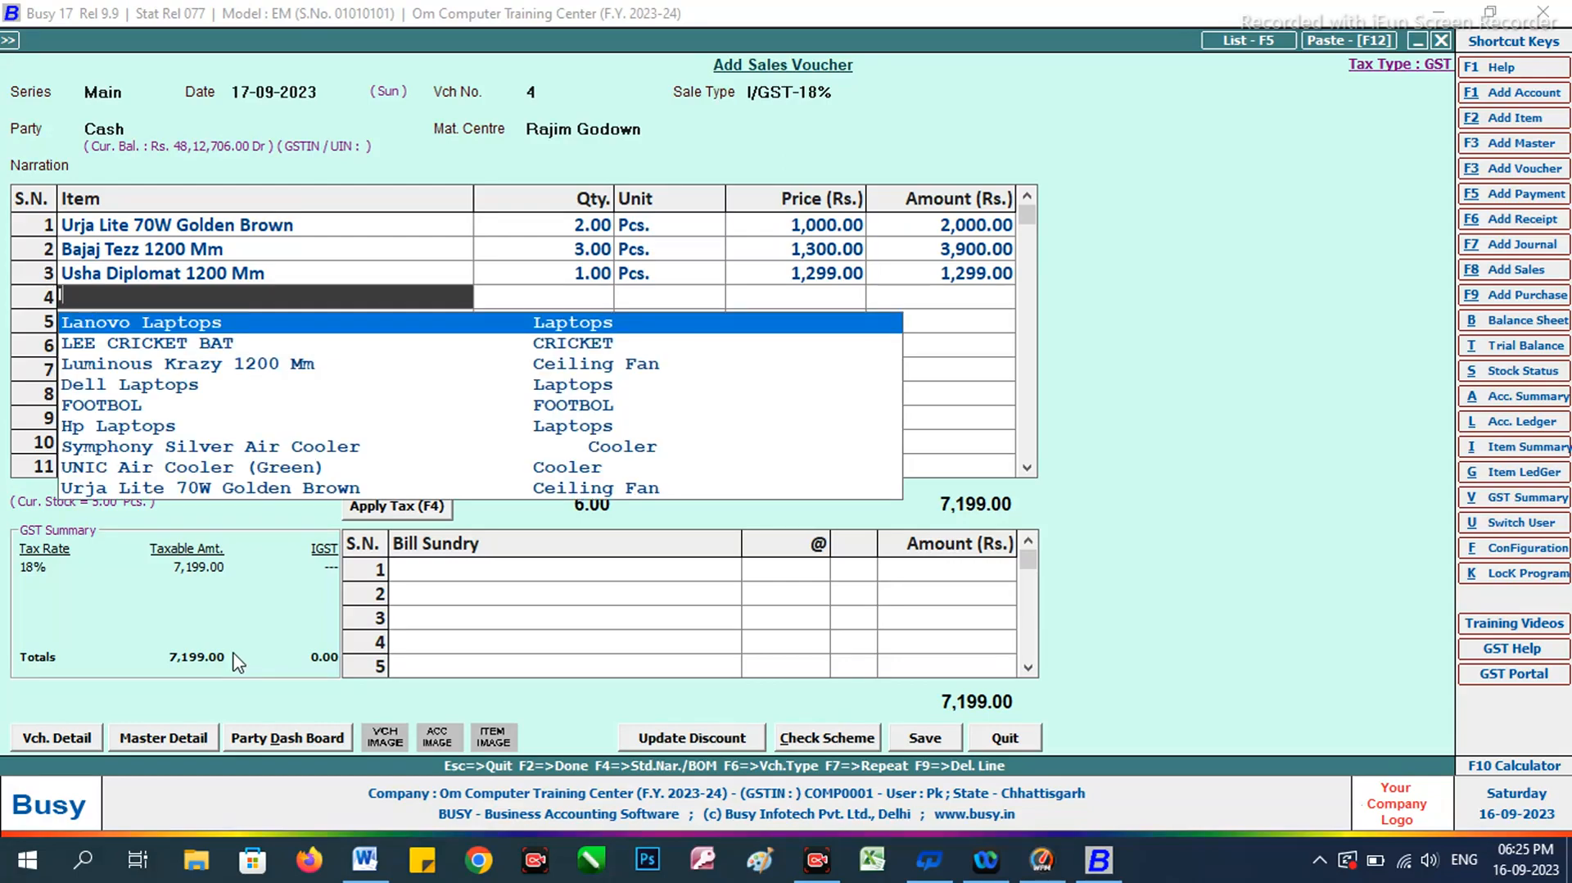
key(Down)
key(Down)
key(Return)
Look up the Luminous Krazy quantity and rate in Word, and enter 2 Pcs. at a price of 1340 in Busy.
key(alt+Tab)
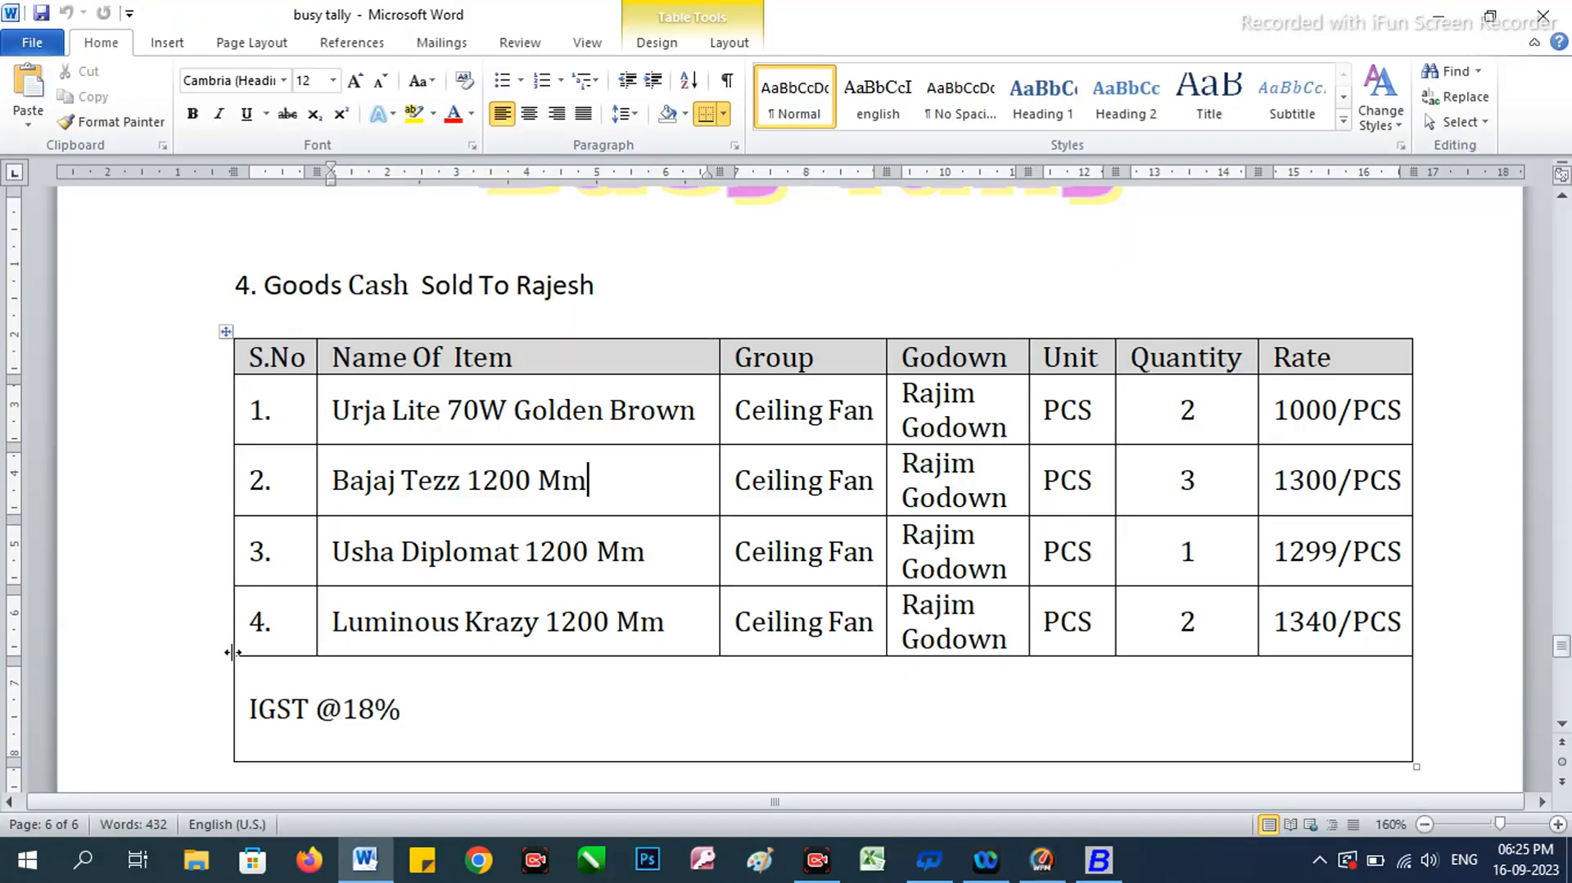
key(alt+Tab)
text(2)
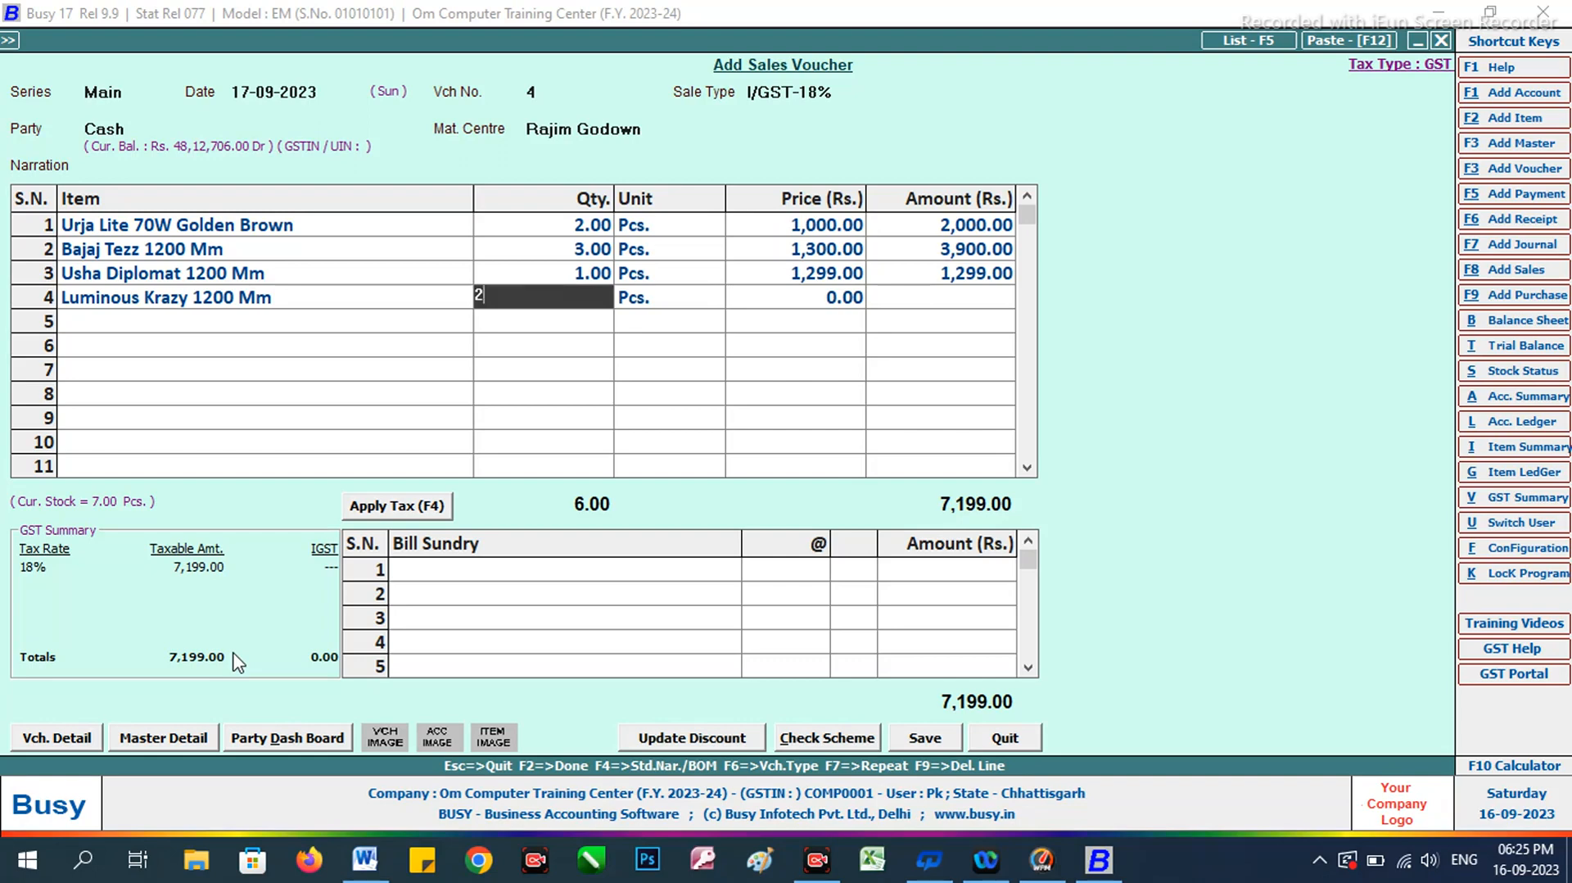
key(Return)
key(Return)
text(134)
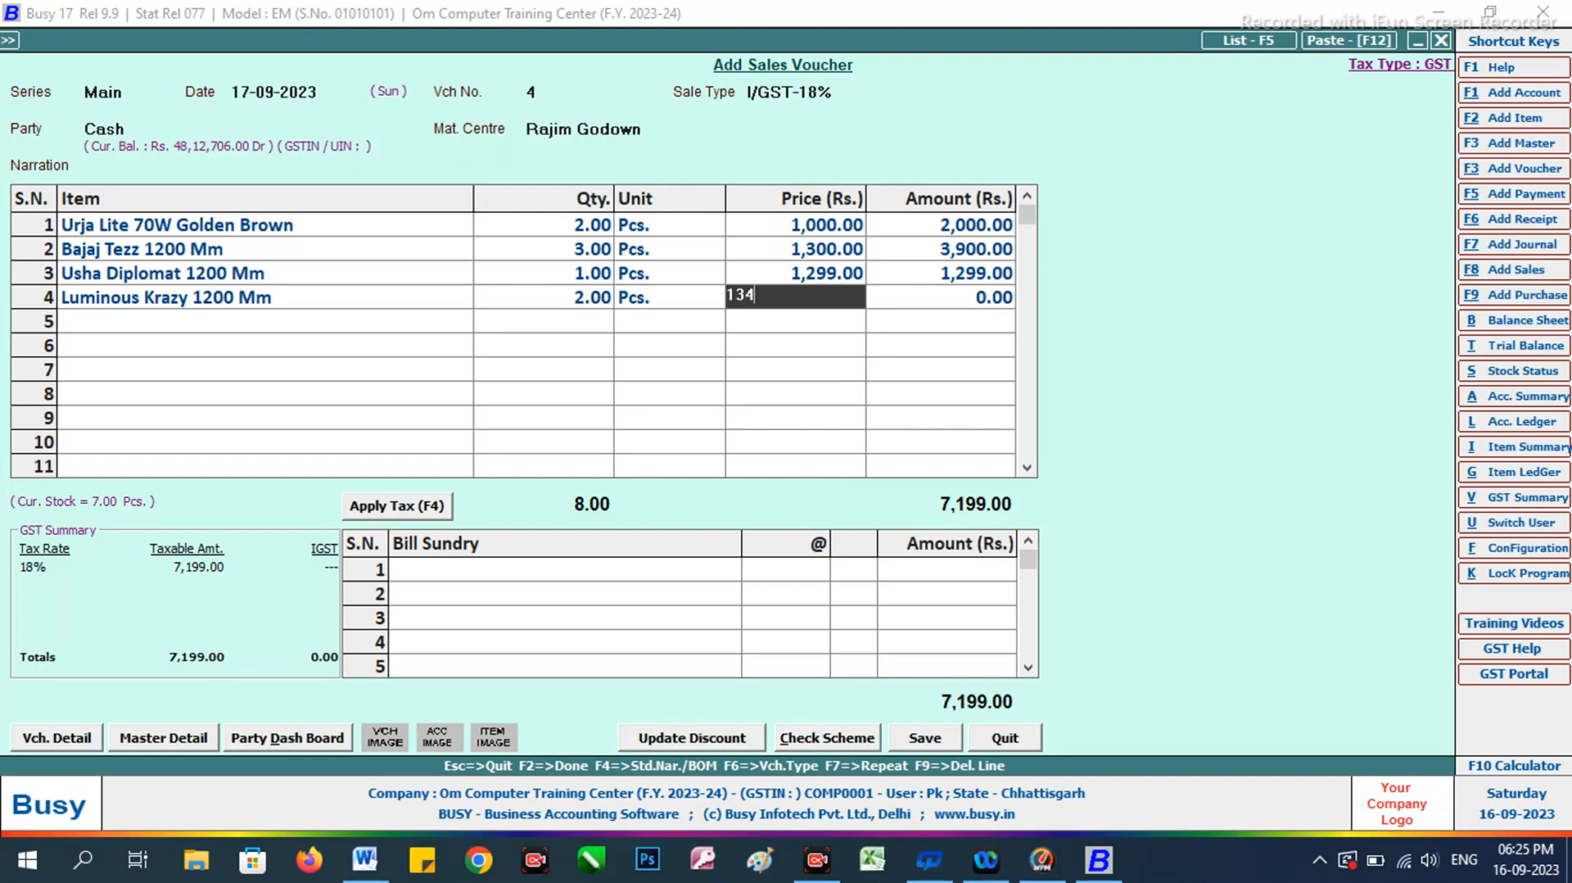
text(0)
key(Return)
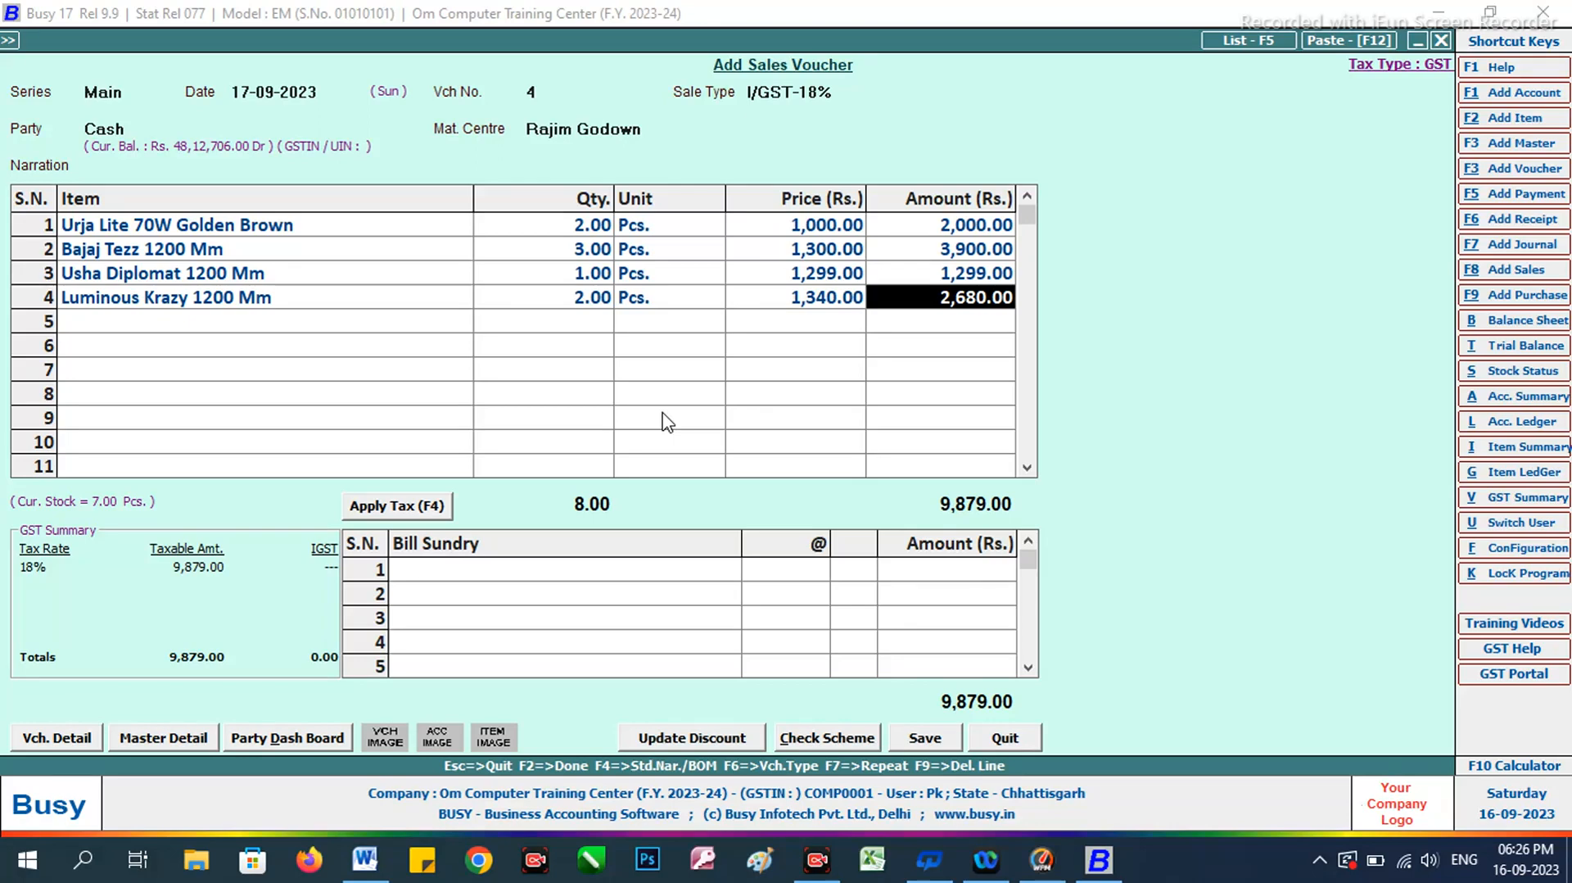
Add IGST as the first bill sundry of the sales voucher.
click(446, 572)
text(i)
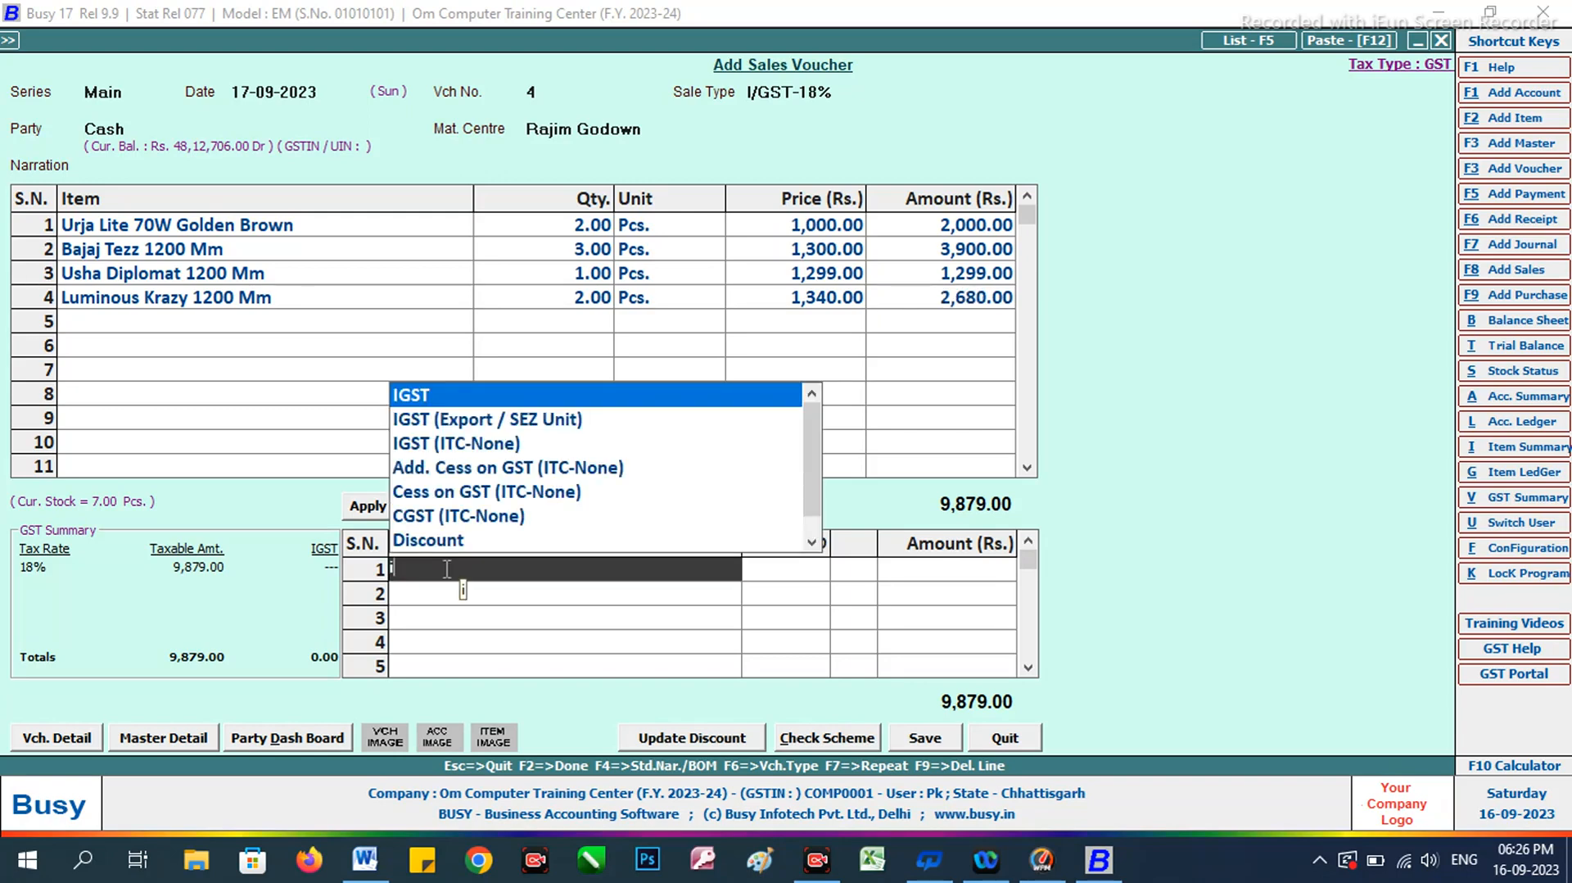
key(Return)
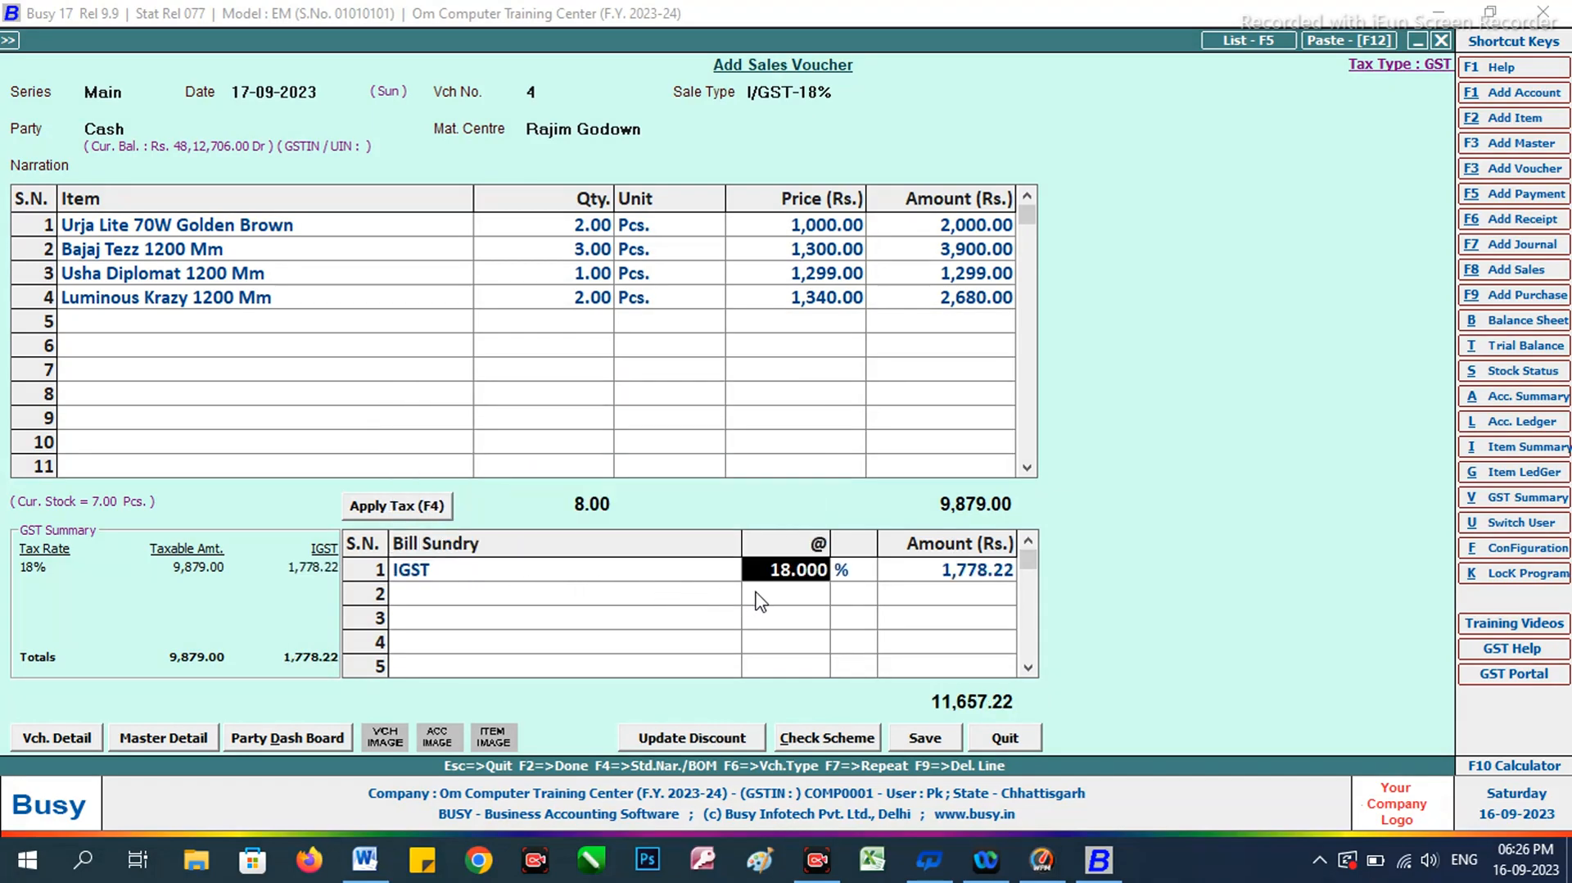
Save the sales voucher with the transport details left blank, and agree to print the sales invoice.
click(945, 740)
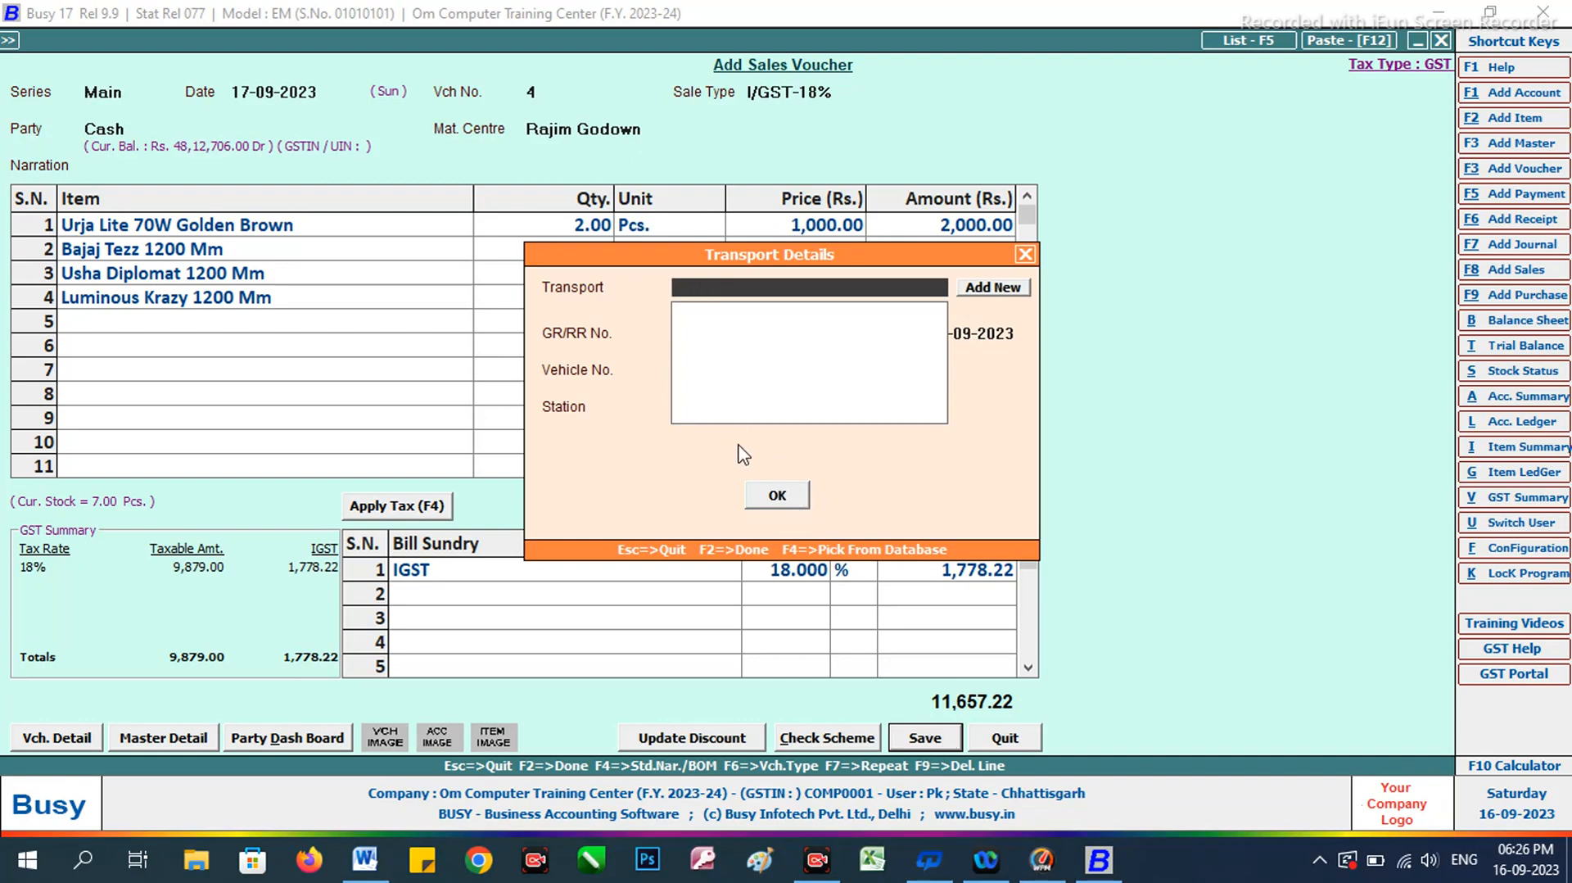
click(778, 500)
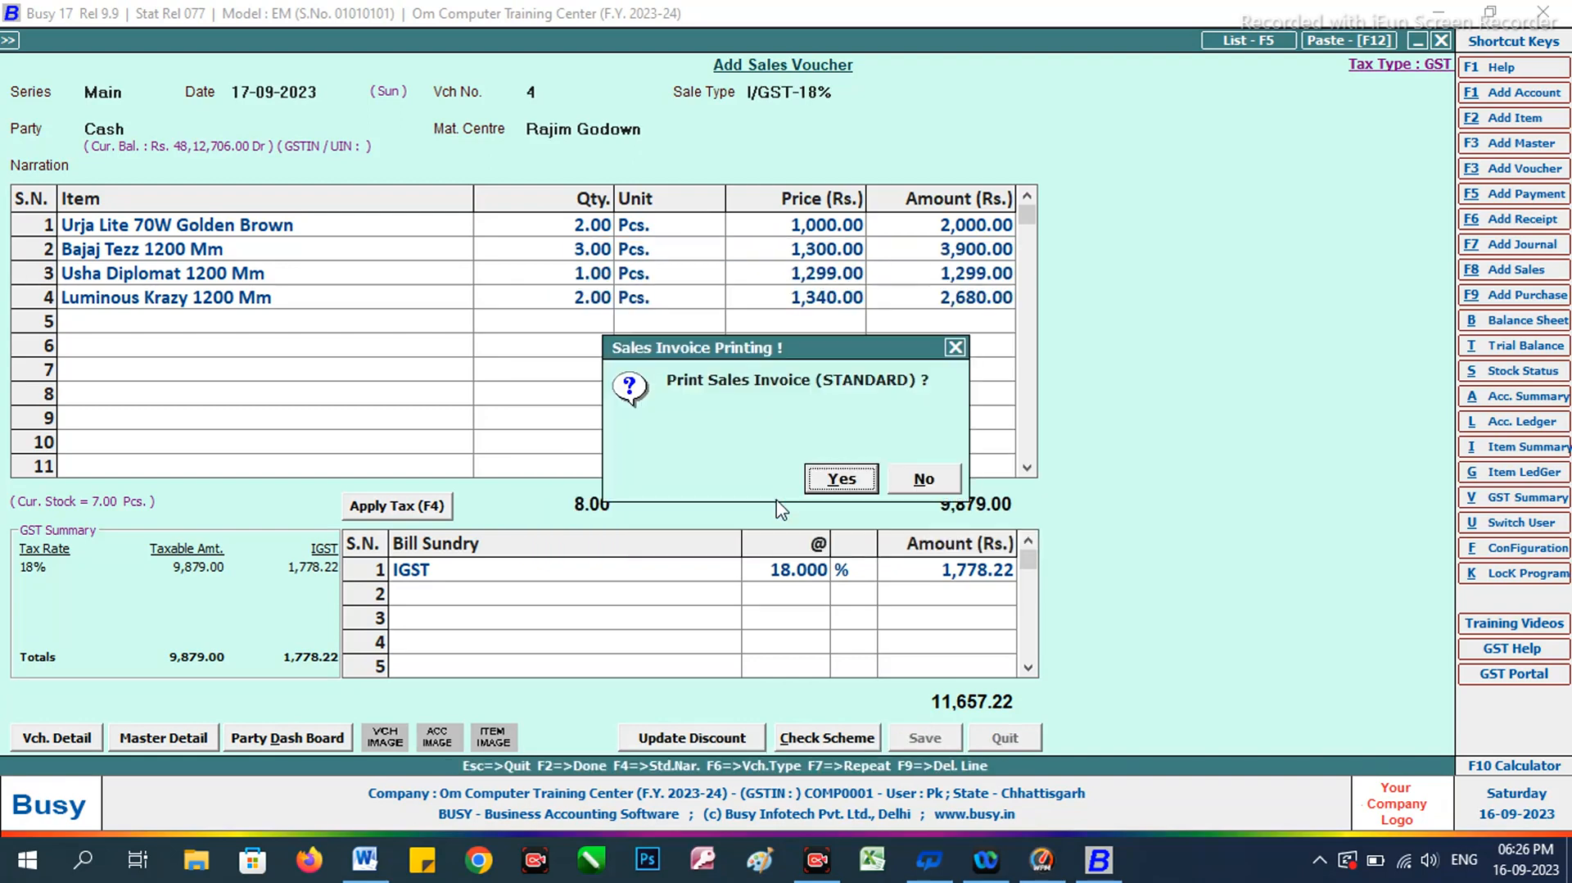
click(829, 481)
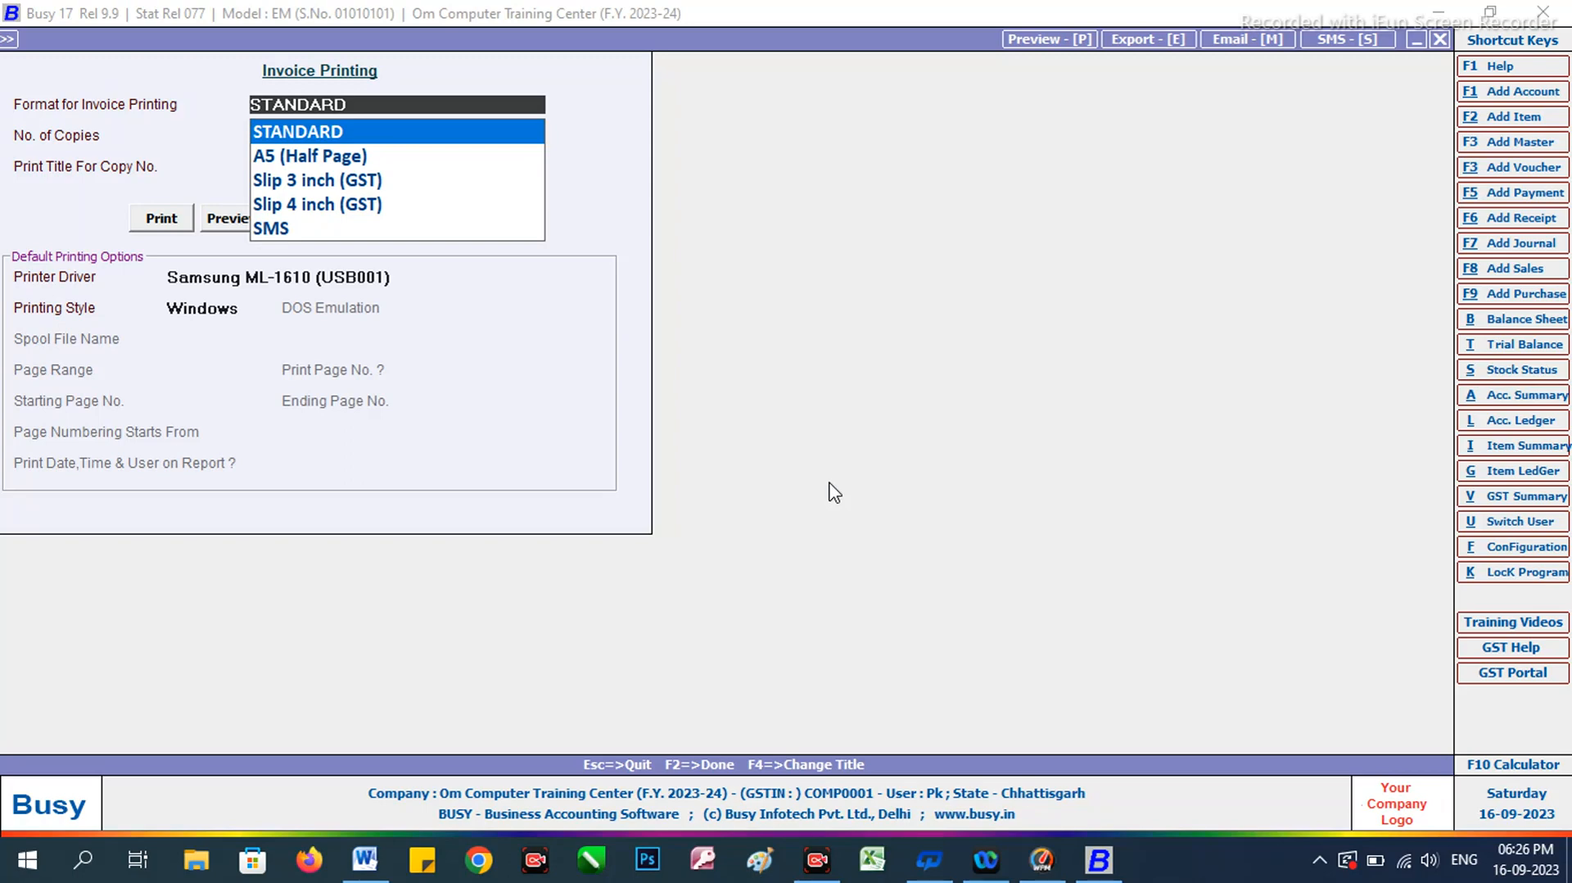
Preview one copy of the sales invoice in the STANDARD format, look through it and close the preview.
key(Return)
key(Return)
key(Return)
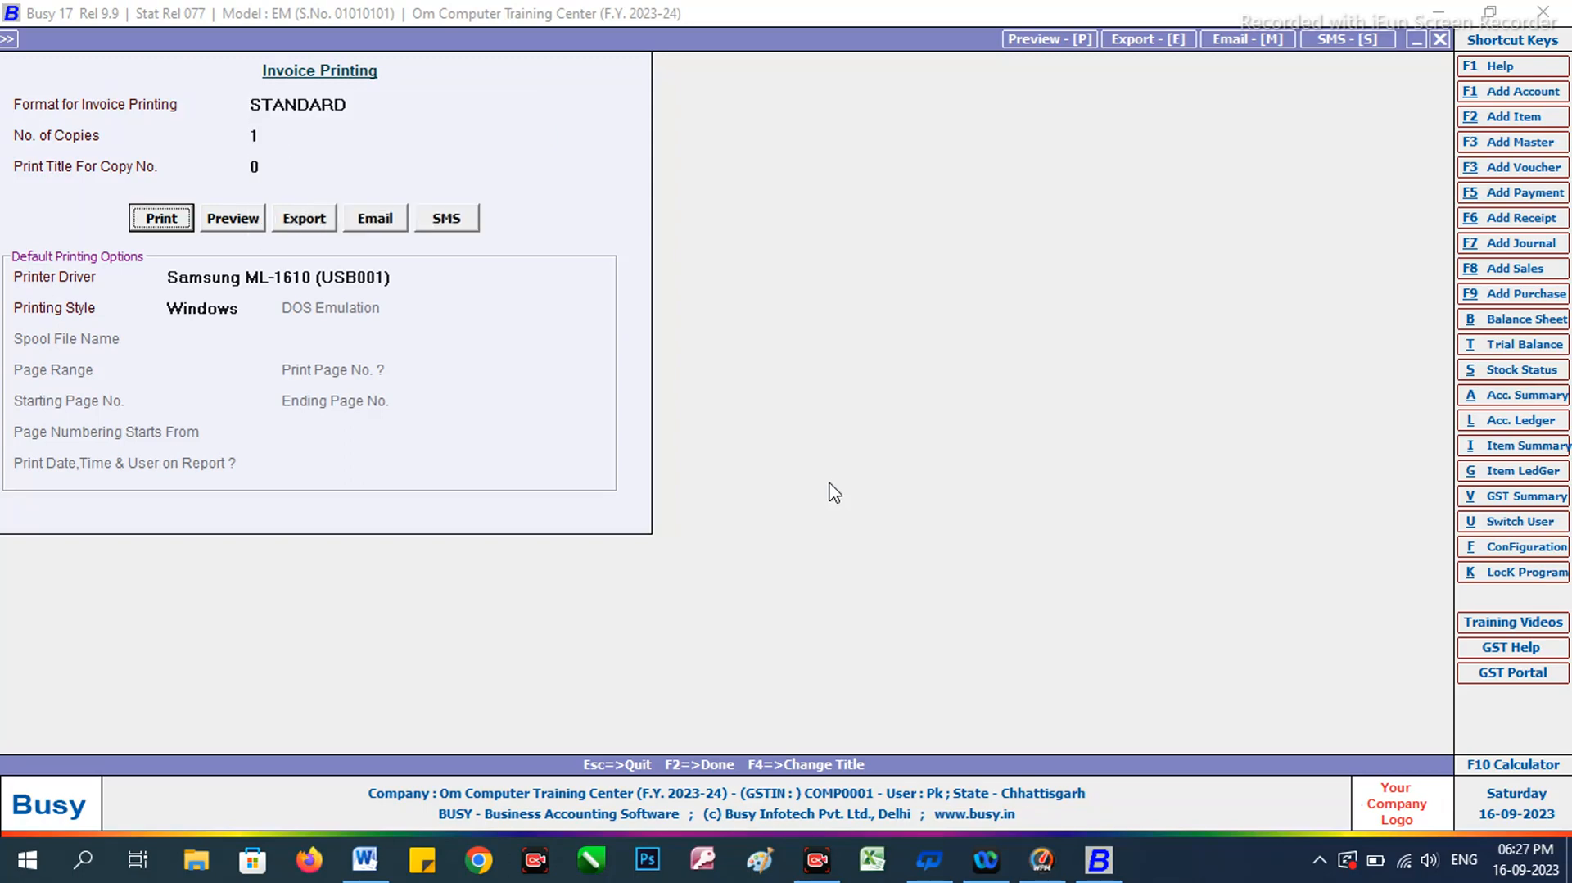
key(Right)
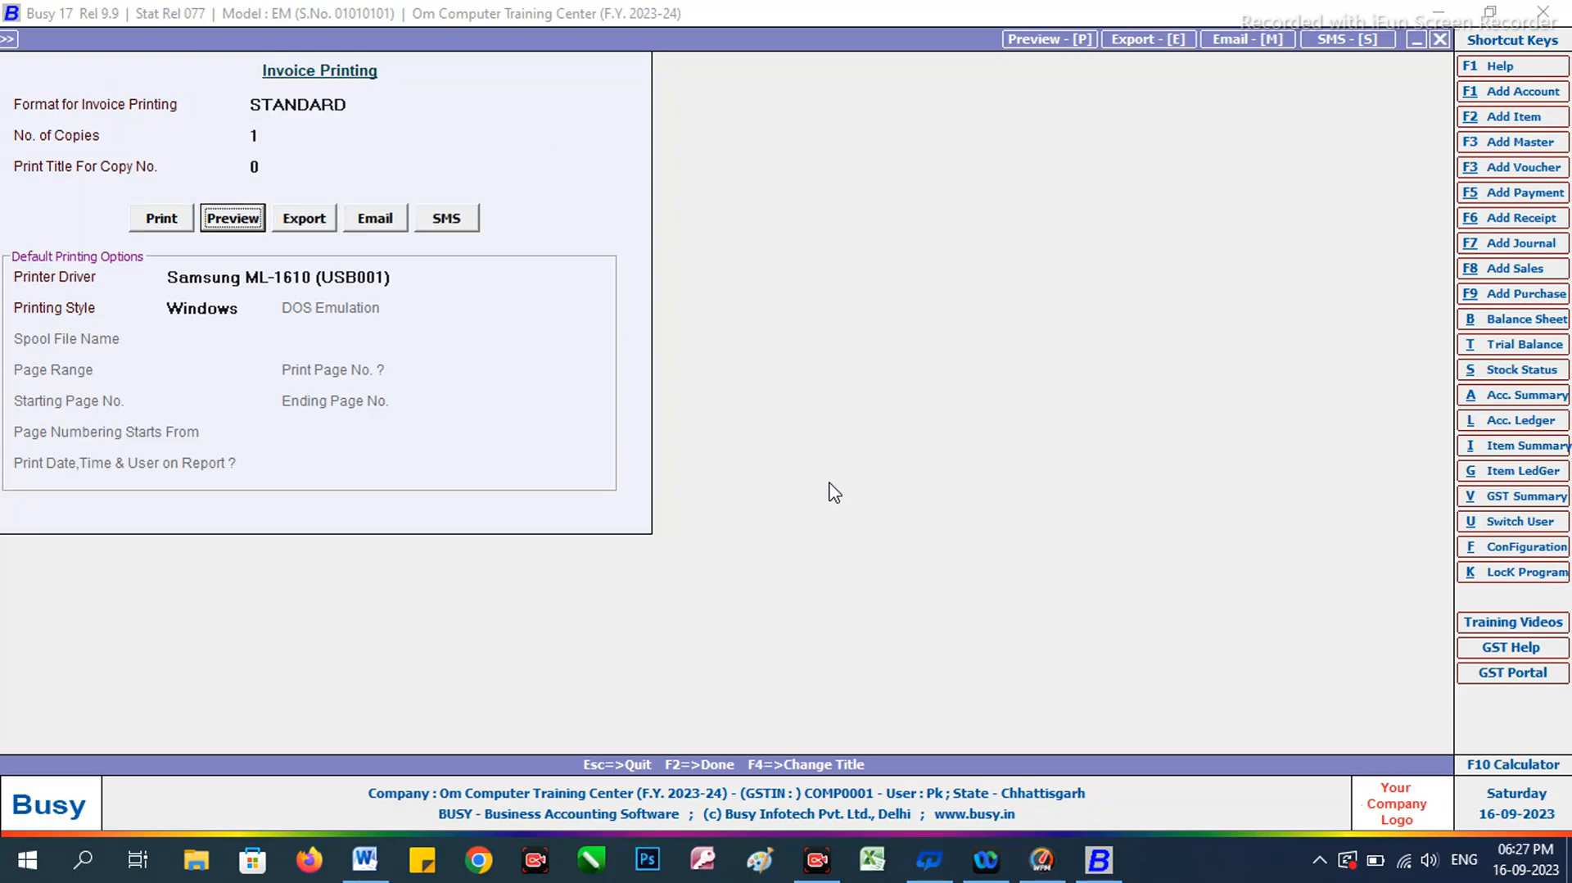
key(Left)
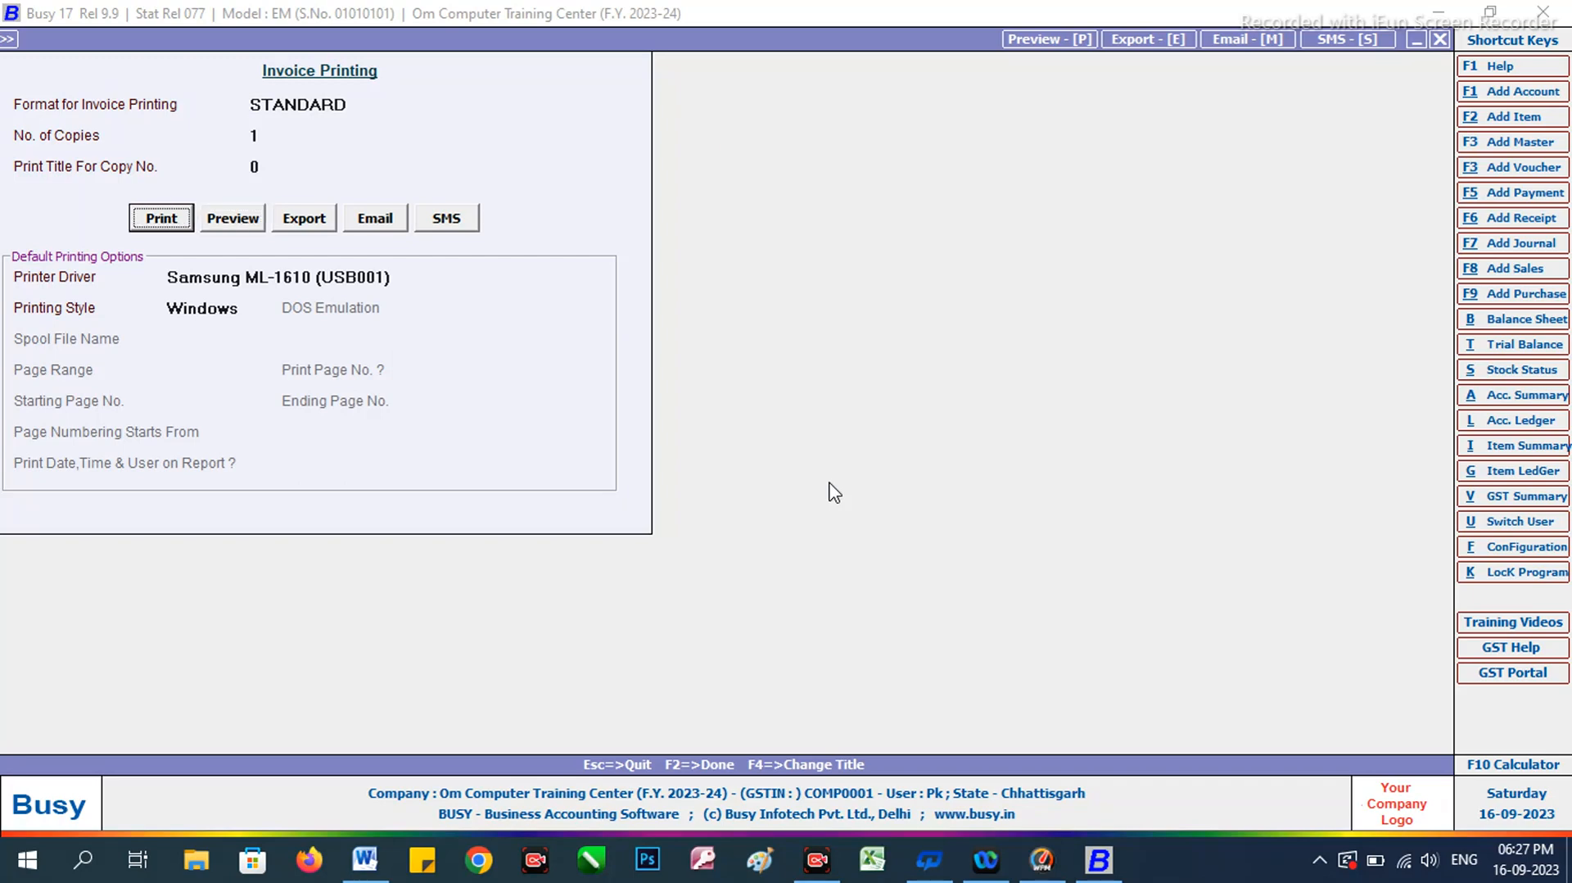
key(Right)
key(Return)
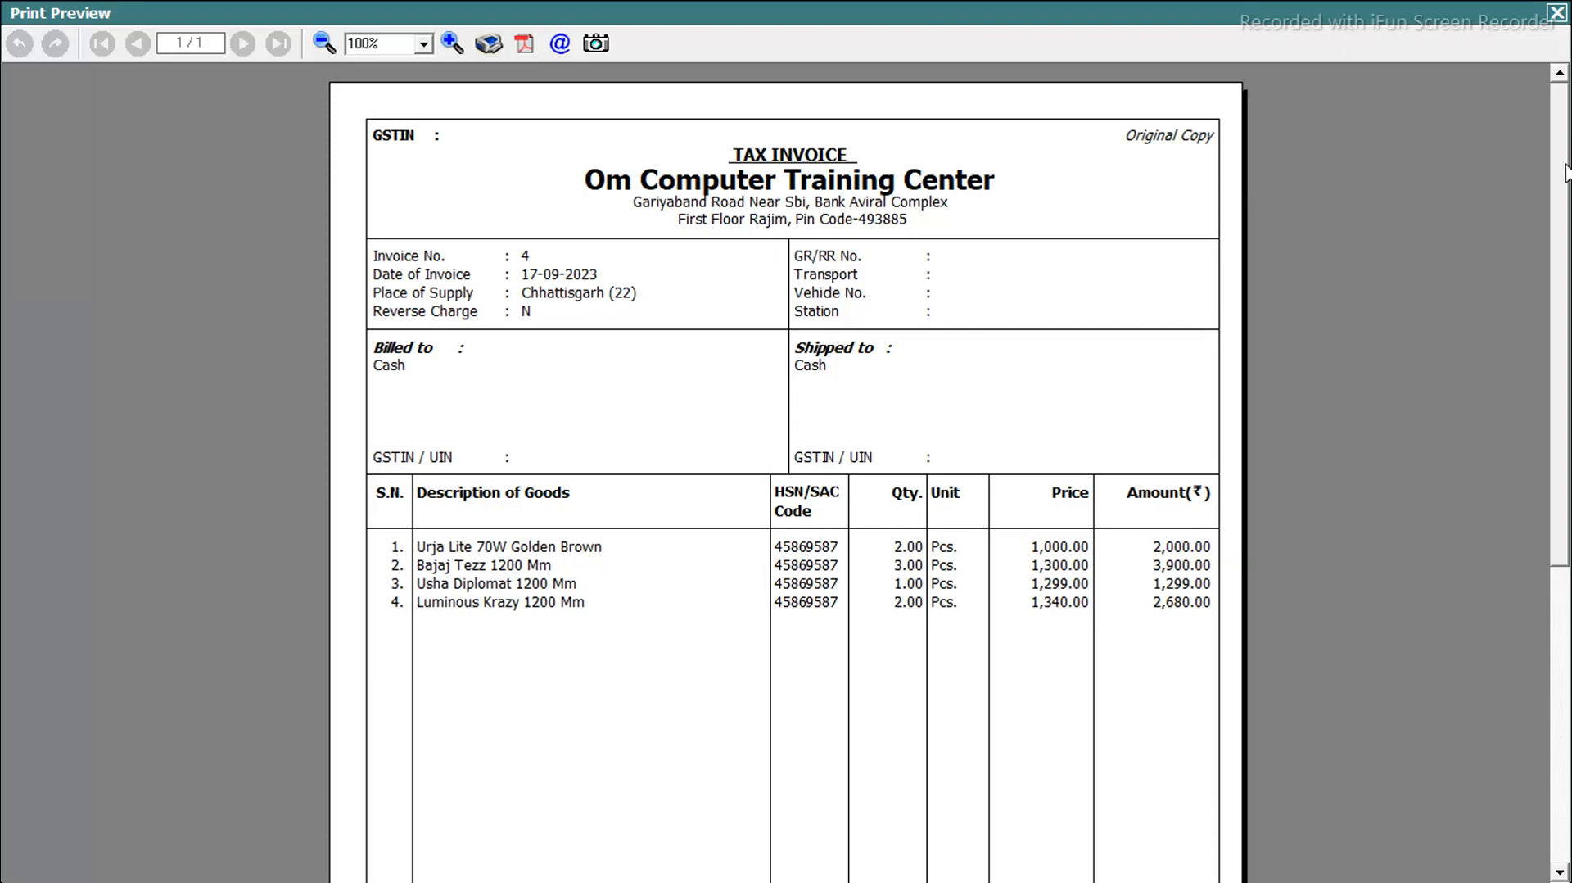
mouse_move(1565, 168)
mouse_down()
mouse_move(1568, 496)
mouse_move(1569, 197)
mouse_up()
click(1557, 13)
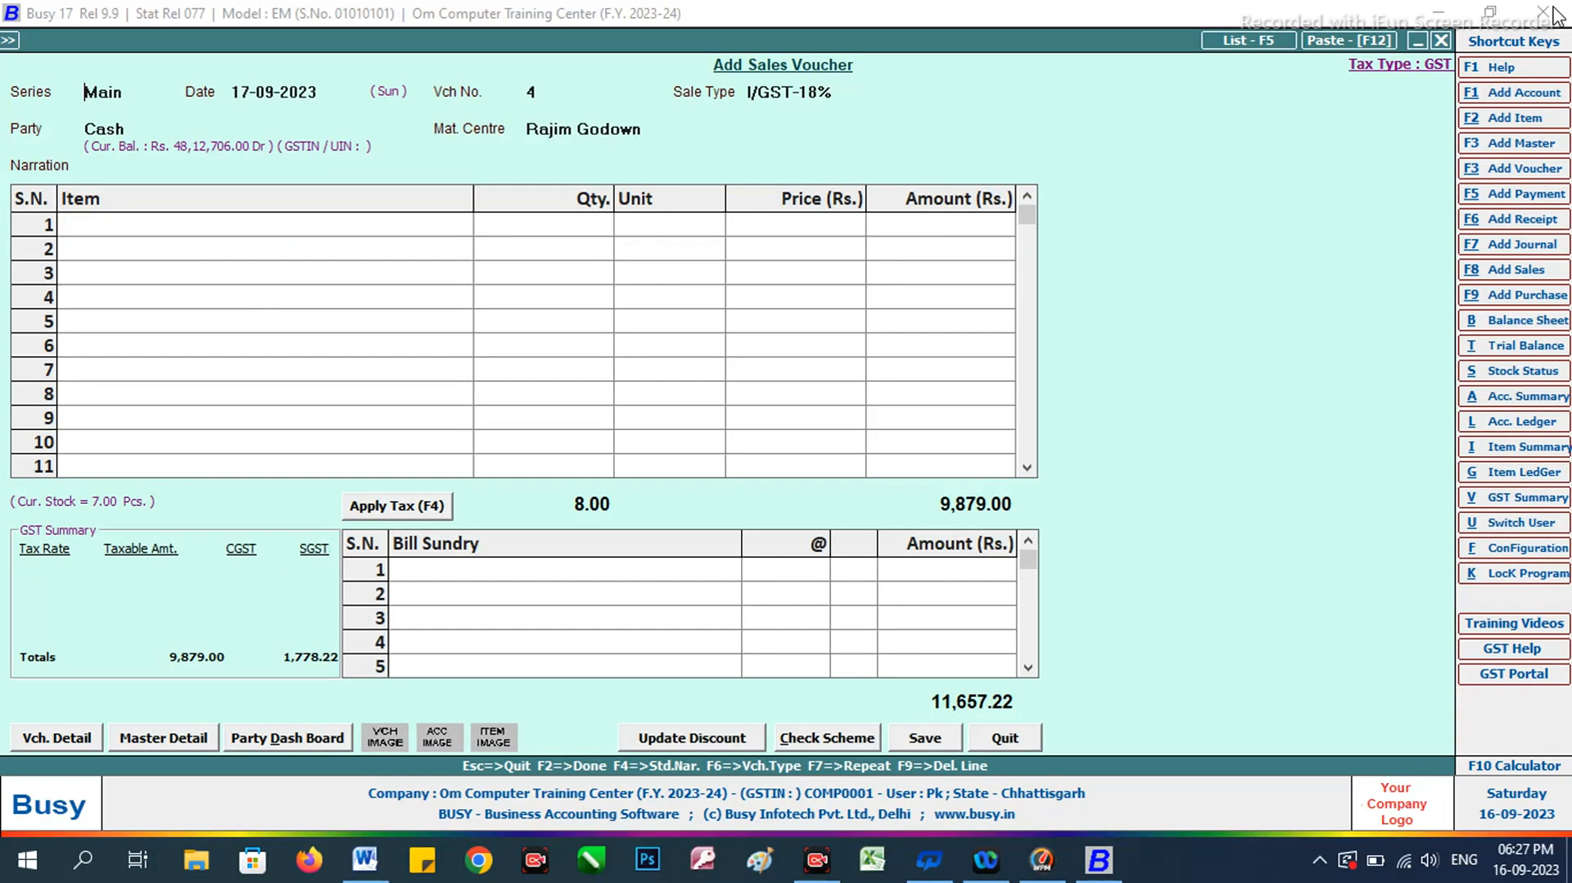
Quit the new blank sales voucher without entering anything and leave the sales options.
click(884, 317)
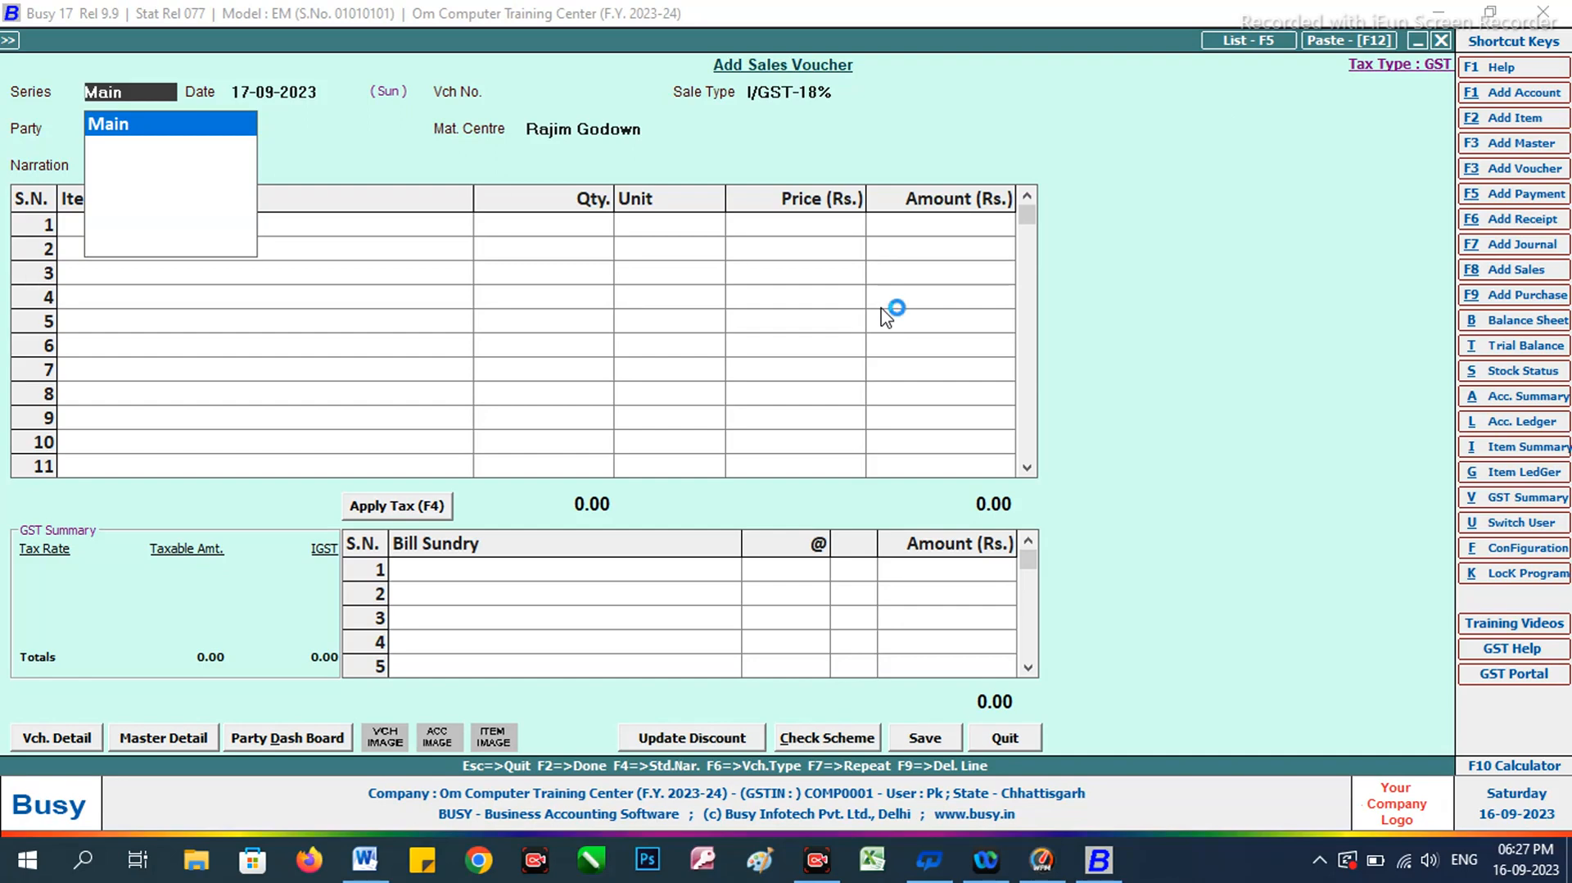
key(Escape)
key(Escape)
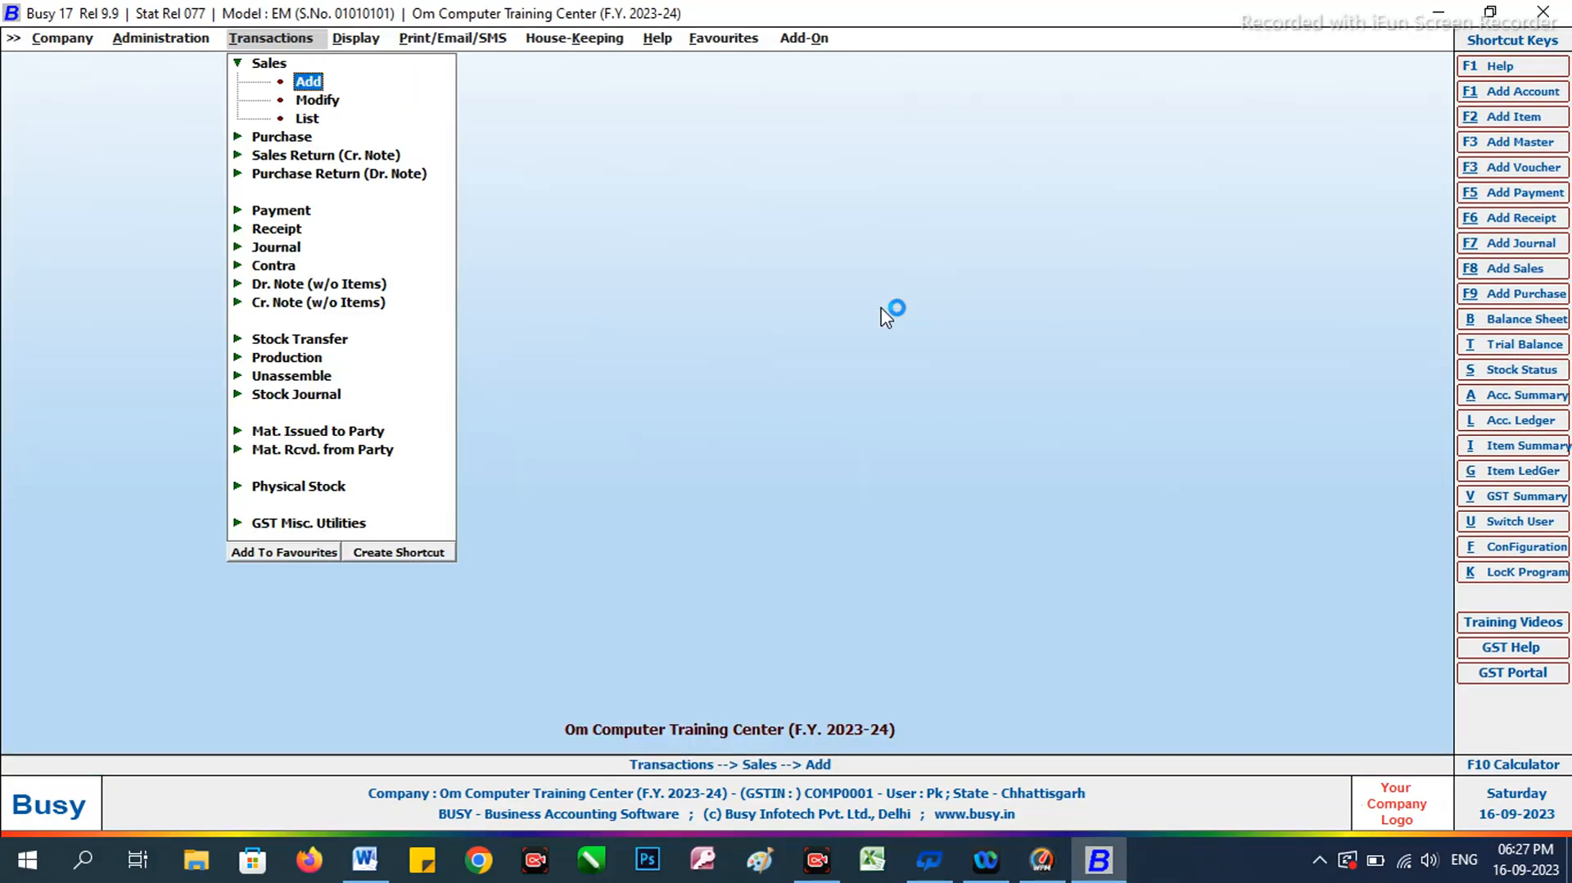
key(Escape)
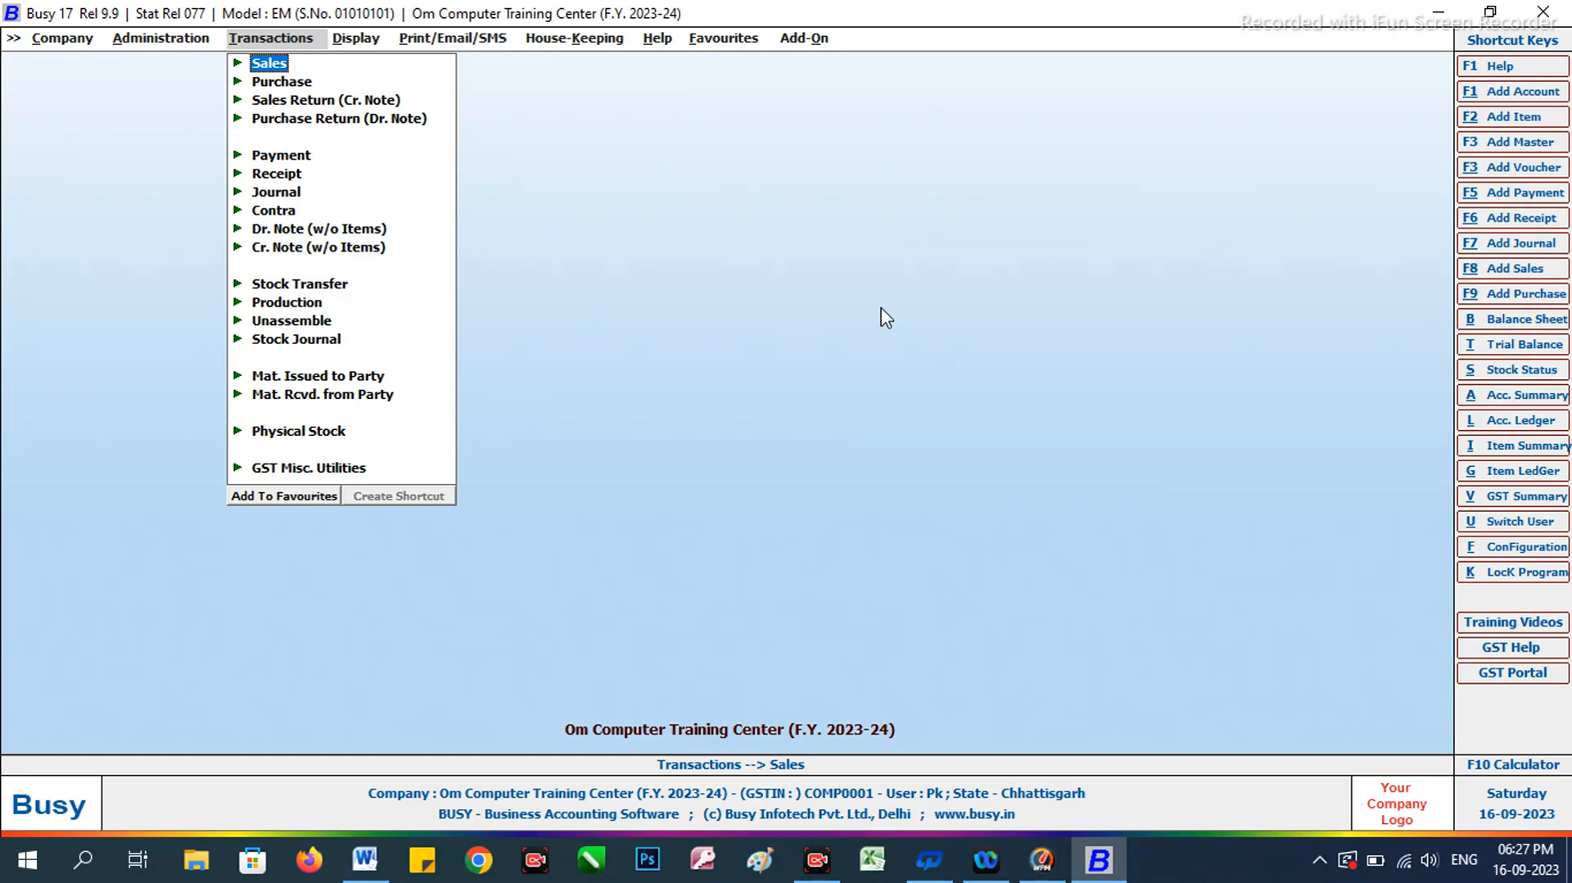
Open the Material Centre Register report from the inventory books.
key(Right)
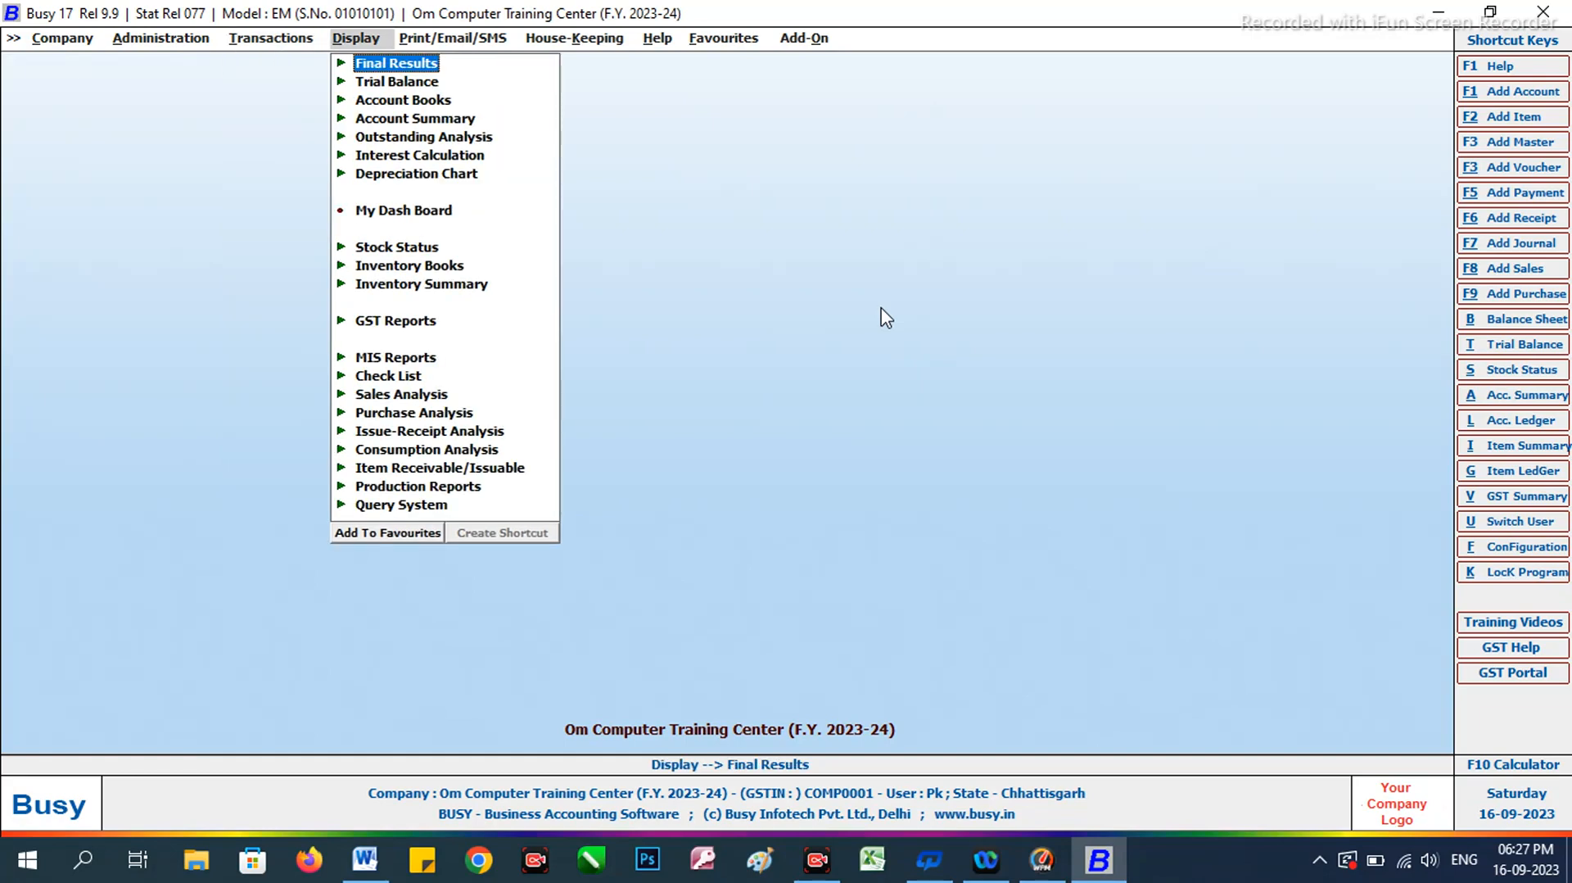
key(Down)
key(Down)
key(Down)
key(Down)
key(Down)
key(Down)
key(Down)
key(Down)
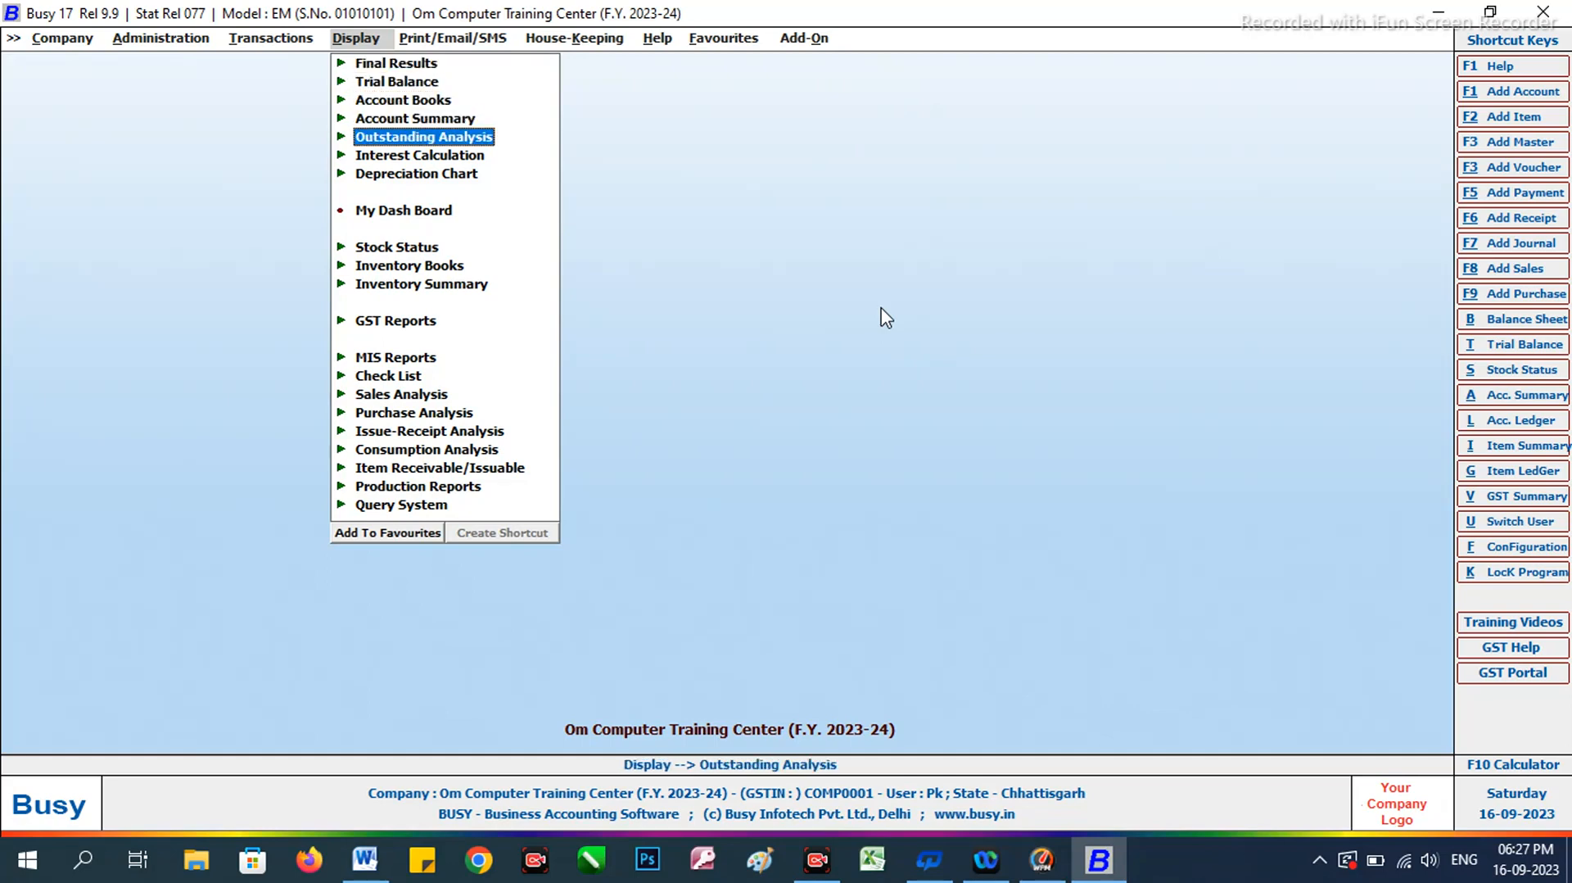
key(Down)
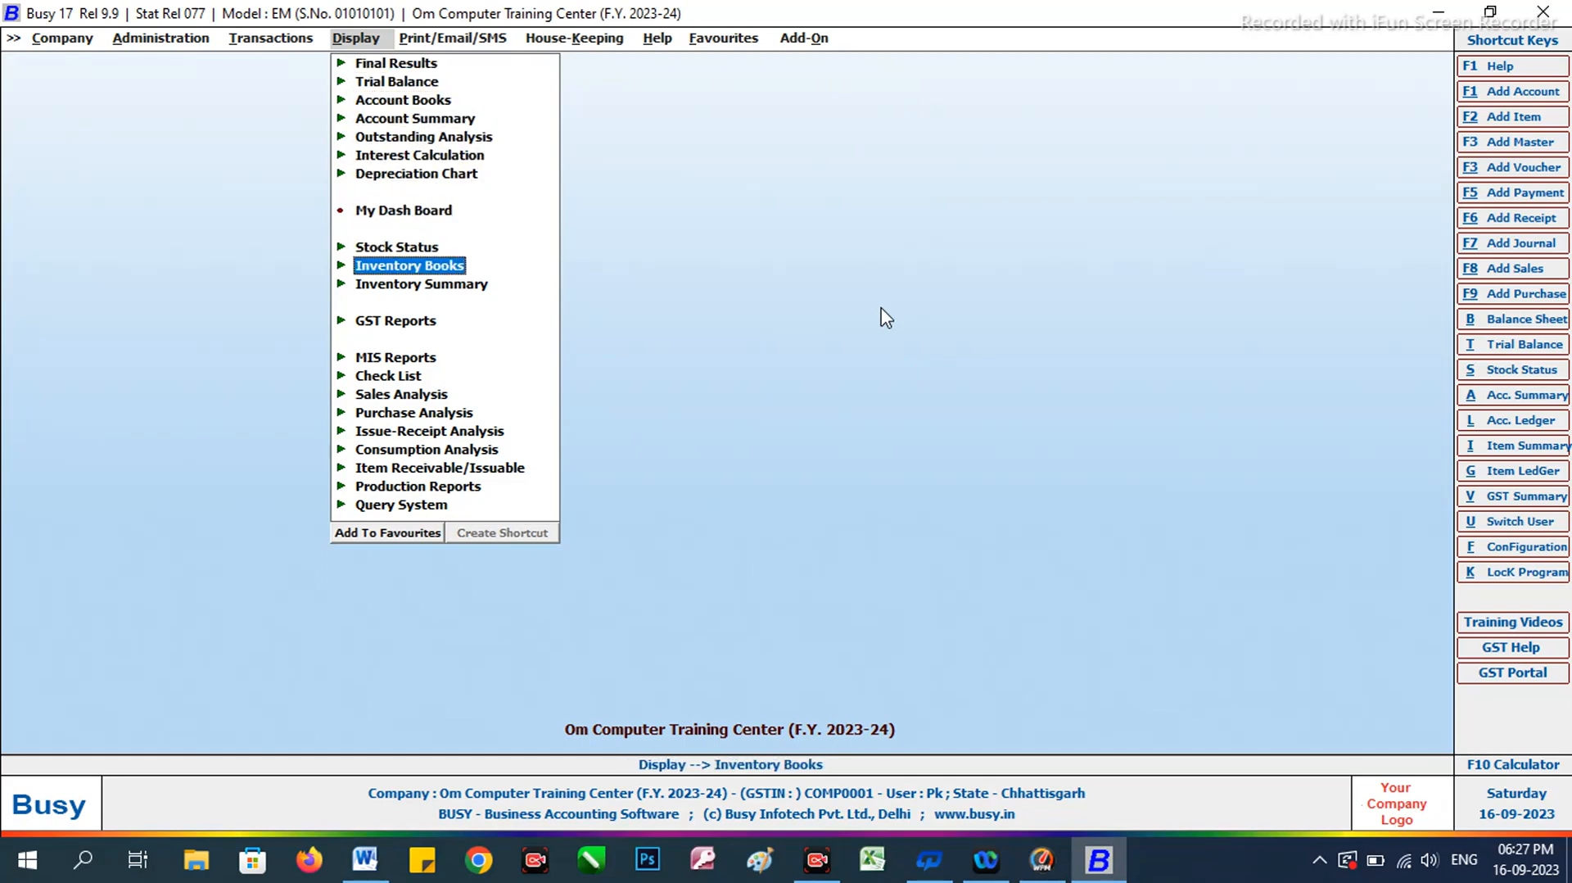
key(Up)
key(Down)
key(Return)
key(Down)
key(Down)
key(Down)
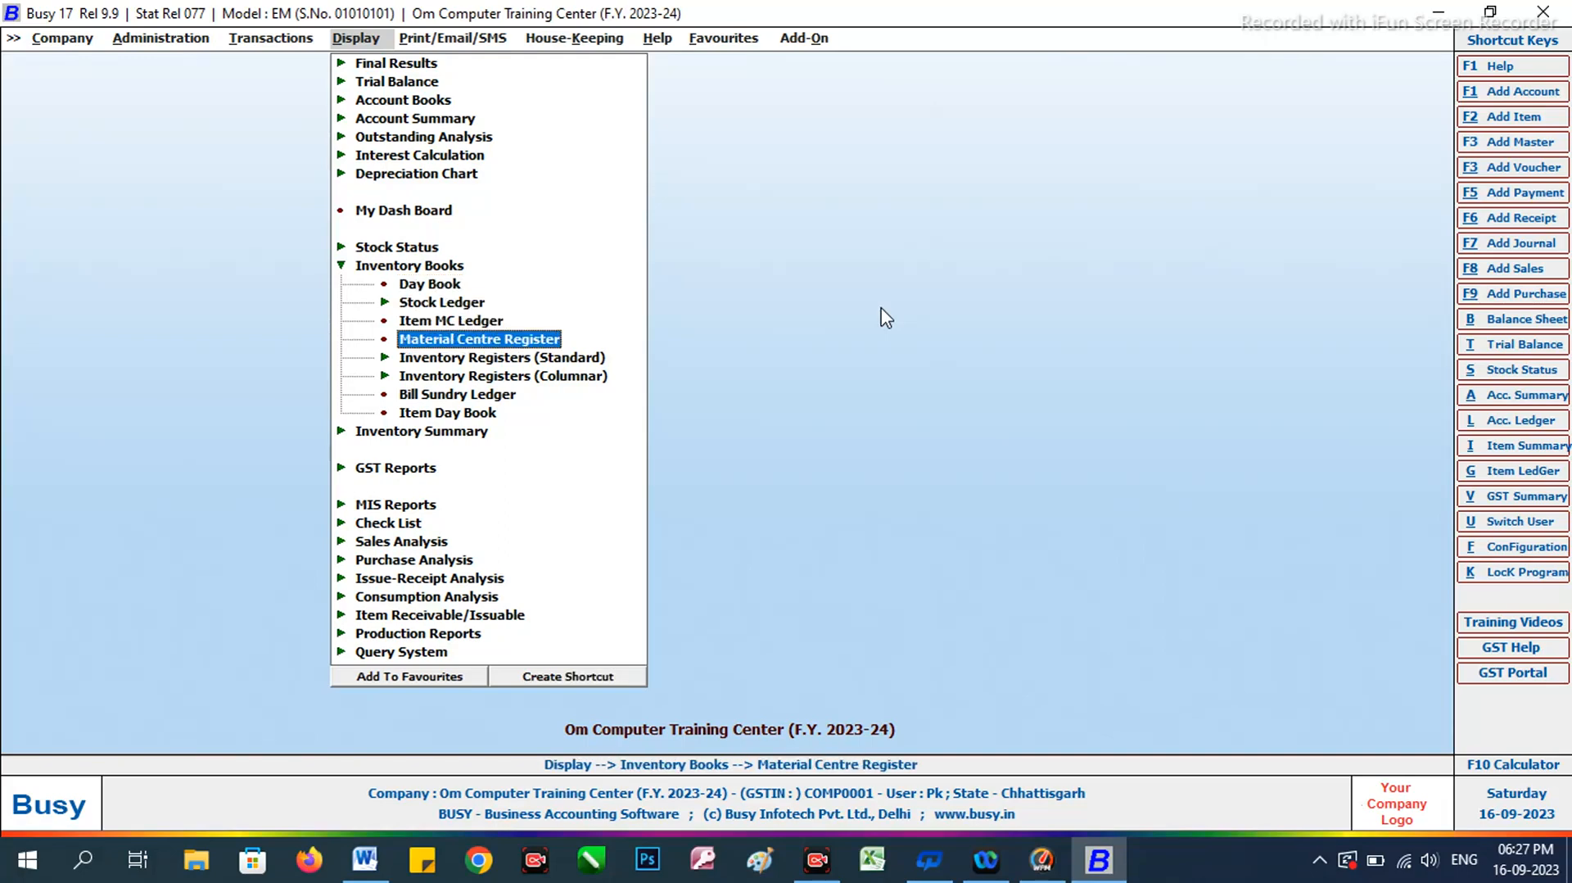
key(Return)
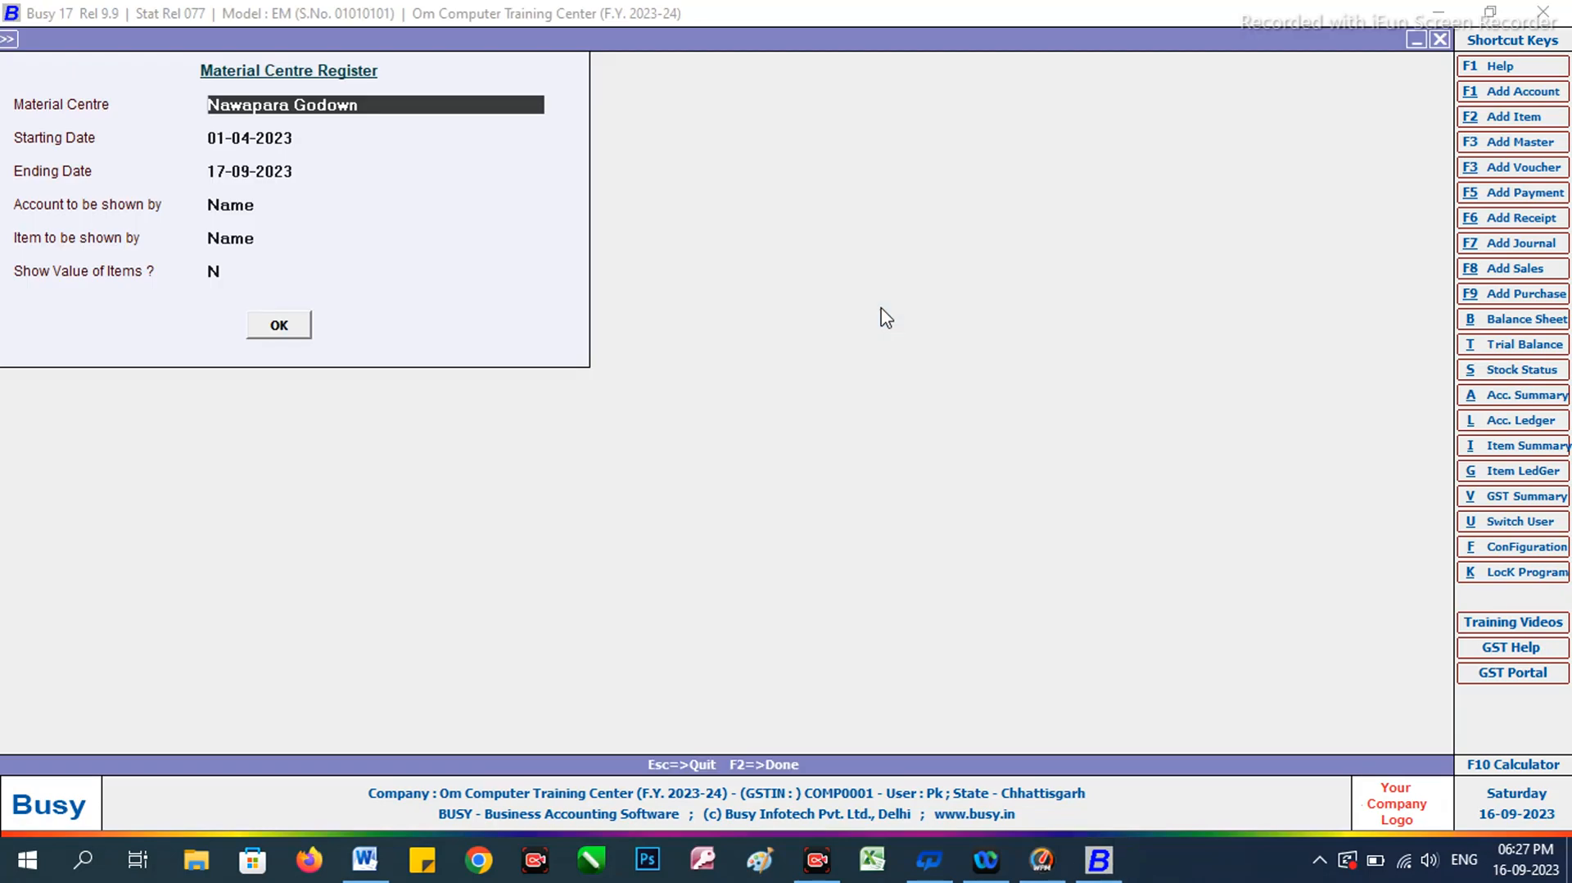
Display the register for Nawapara Godown from 01-04-2023 to 17-09-2023 without item values, check its entries and close the report.
key(Return)
key(Return)
key(Return)
key(Return)
key(Return)
key(Return)
key(Return)
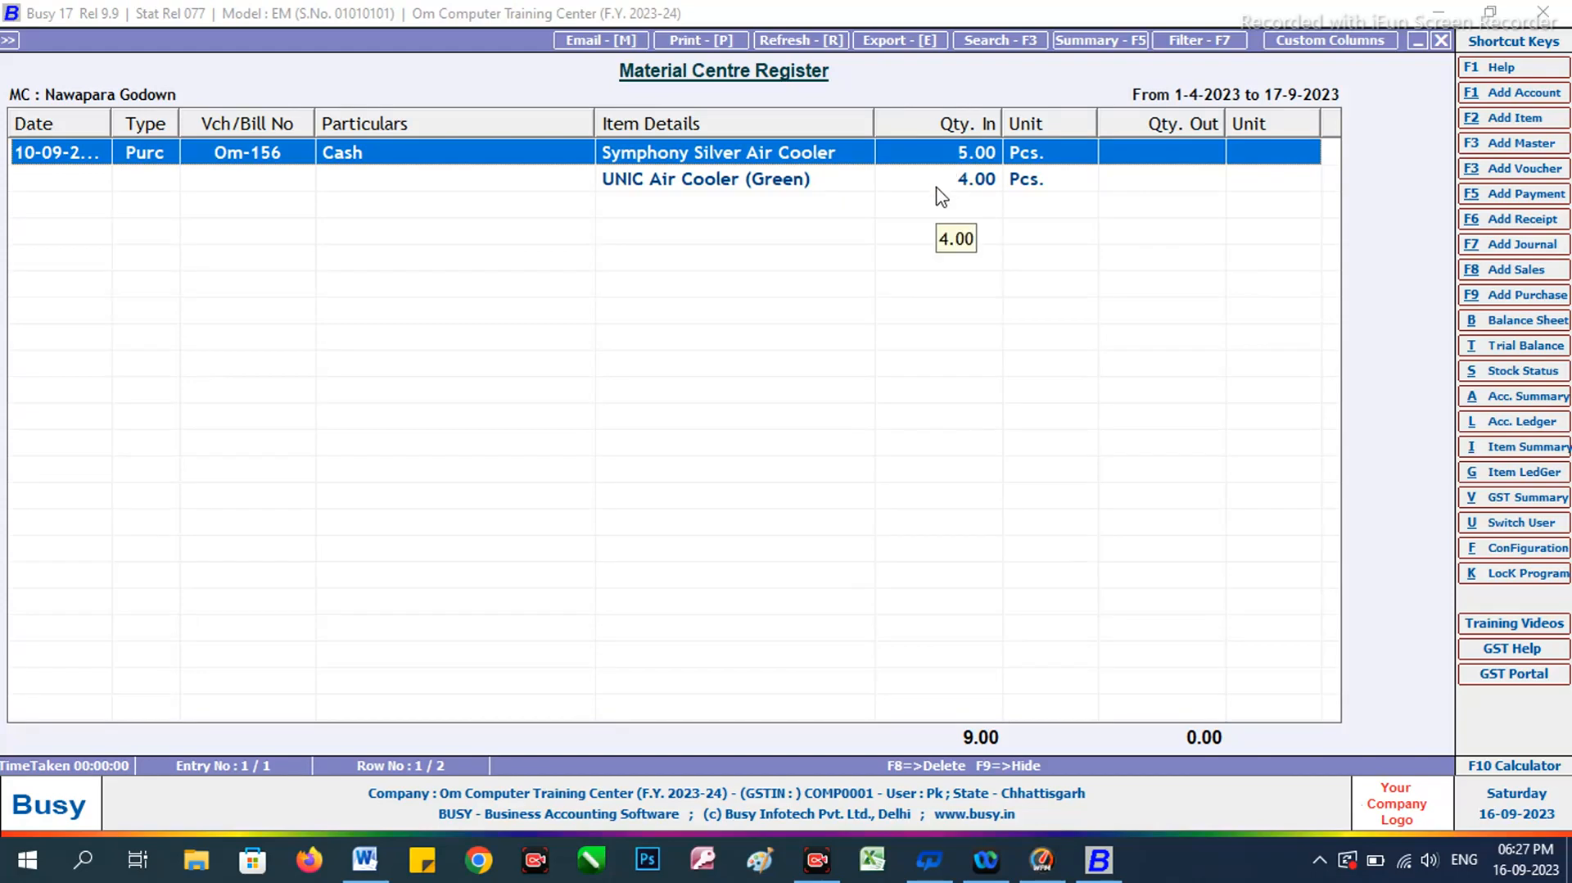
key(Escape)
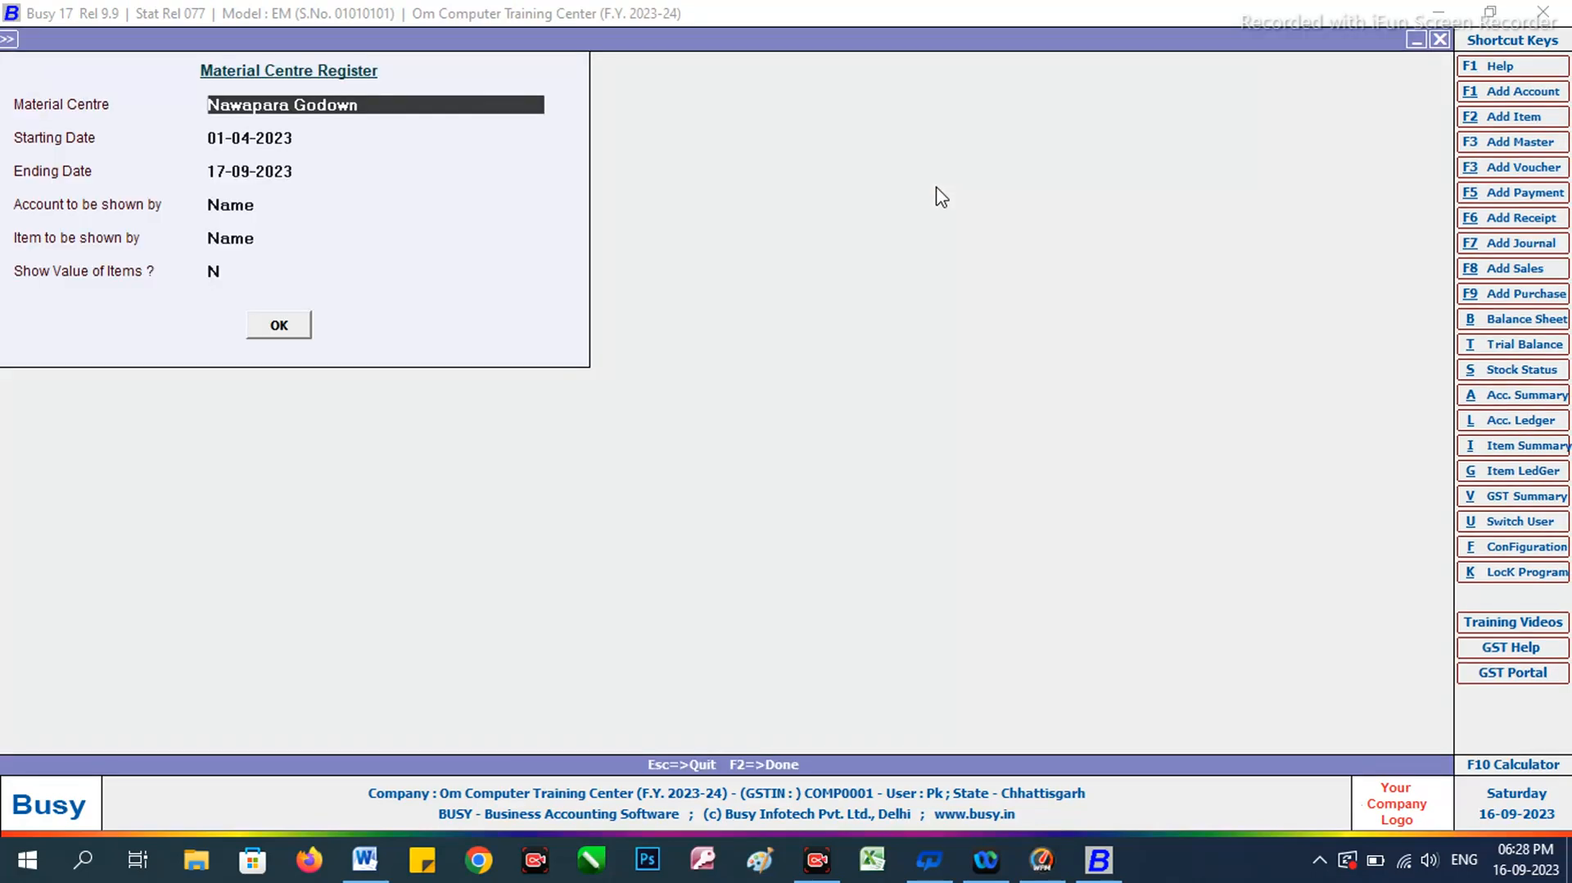
Set the register's material centre to Rajim Godown.
key(Return)
key(Return)
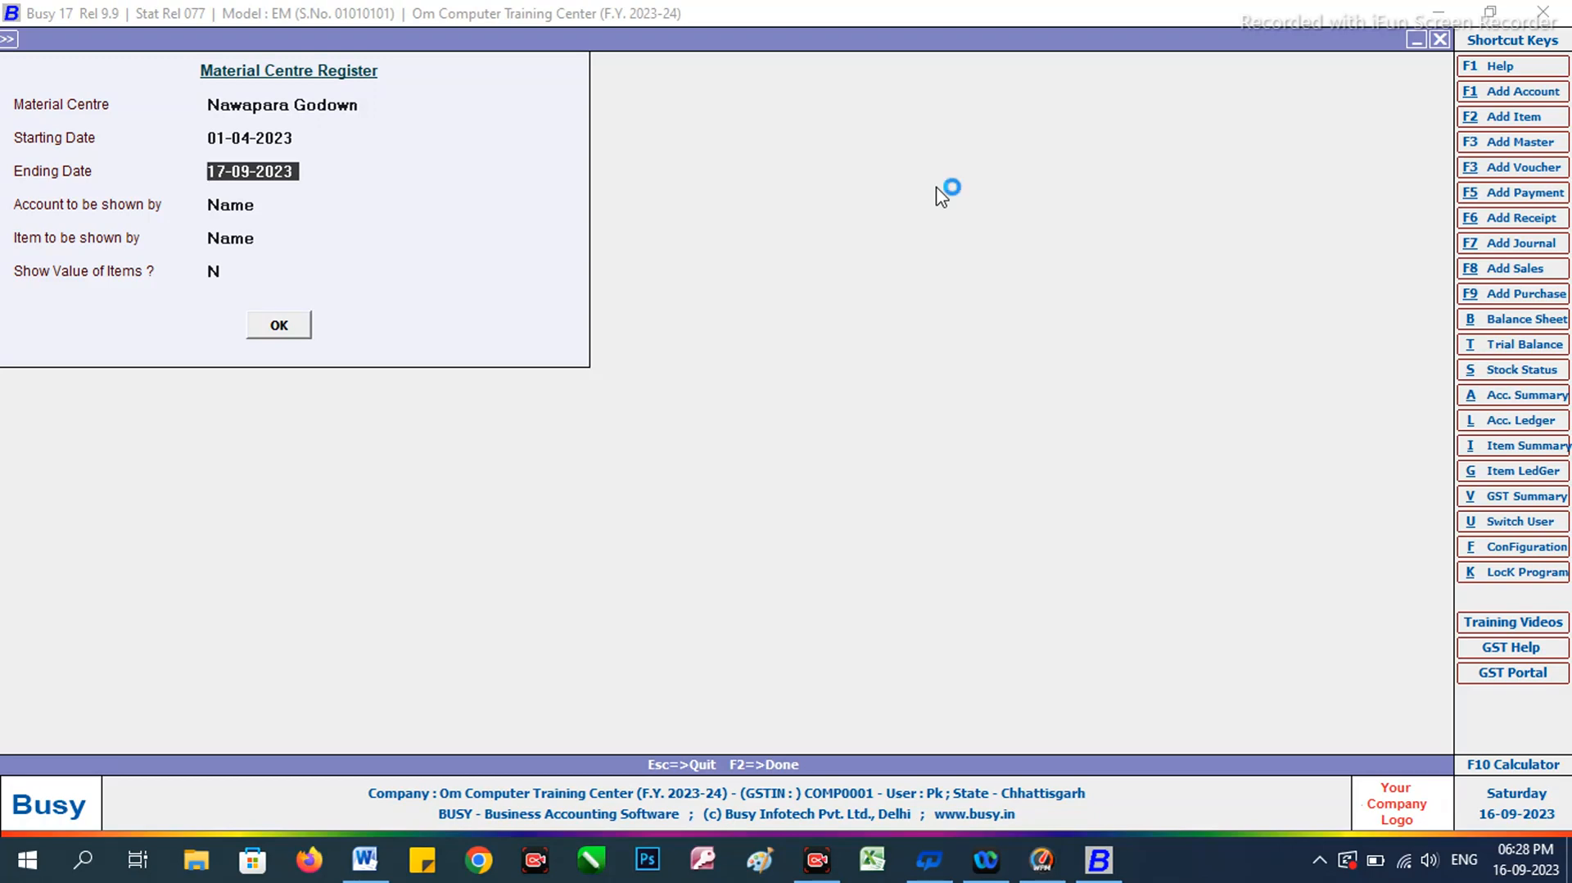
key(Up)
key(Up)
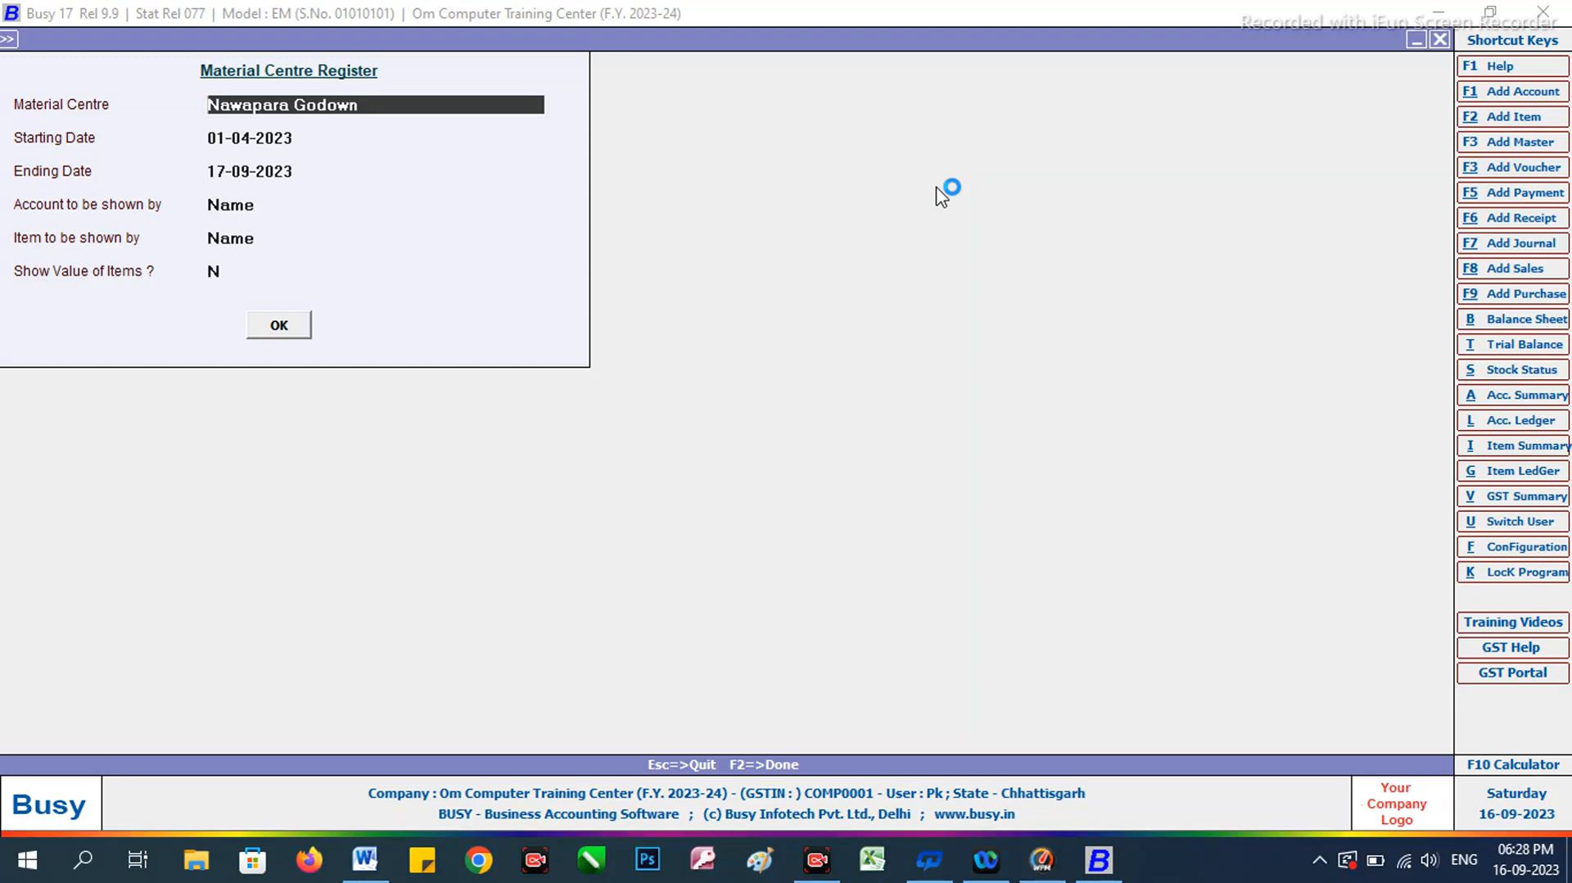
key(space)
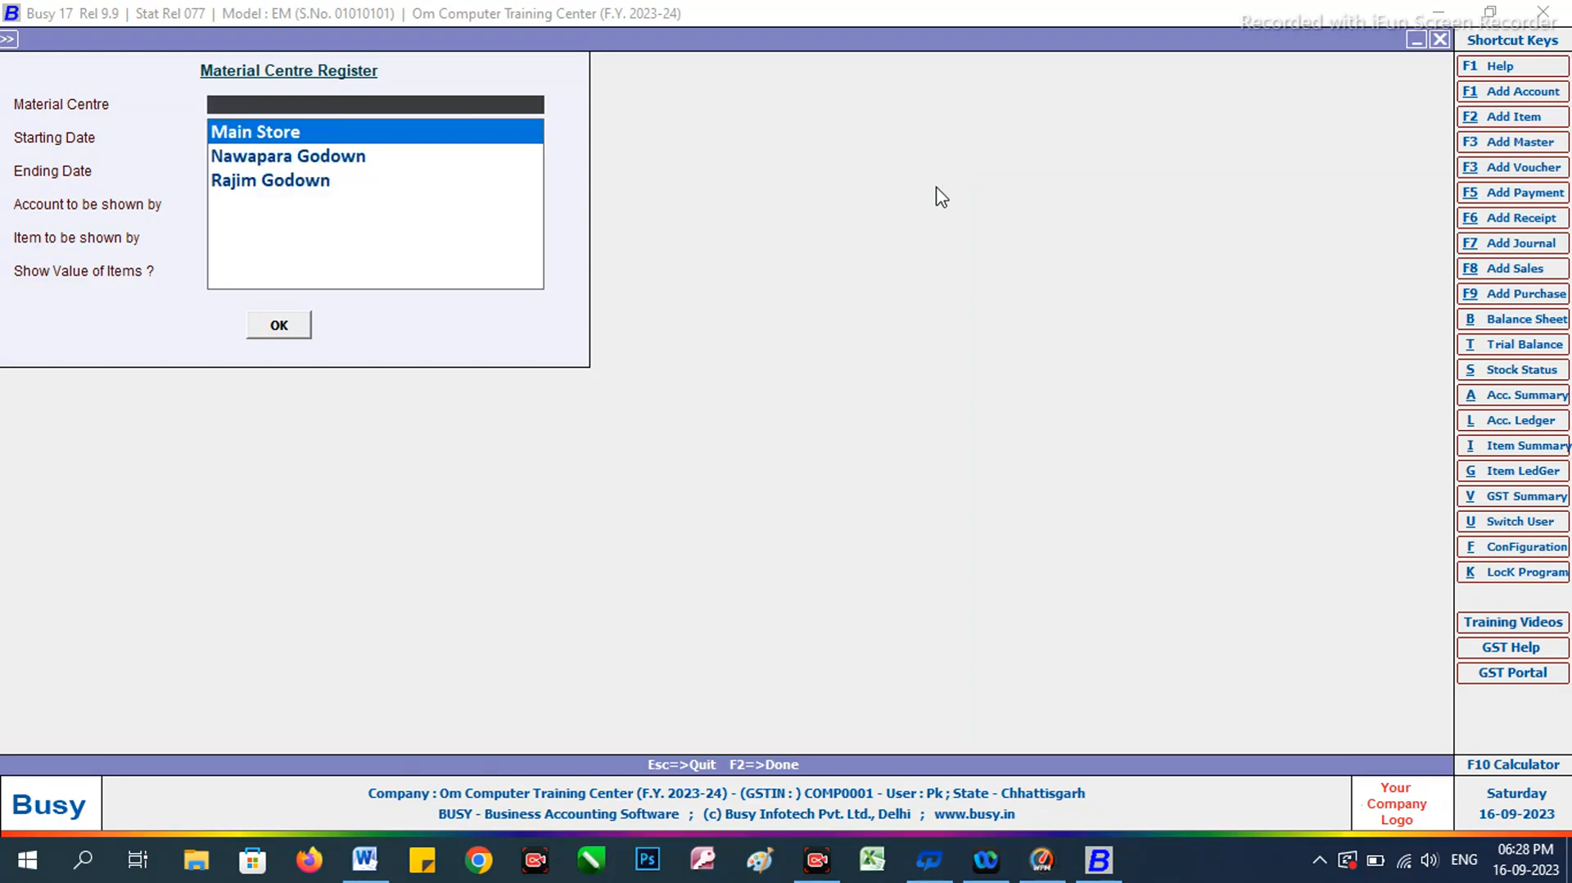
key(Down)
key(Down)
key(Return)
key(Return)
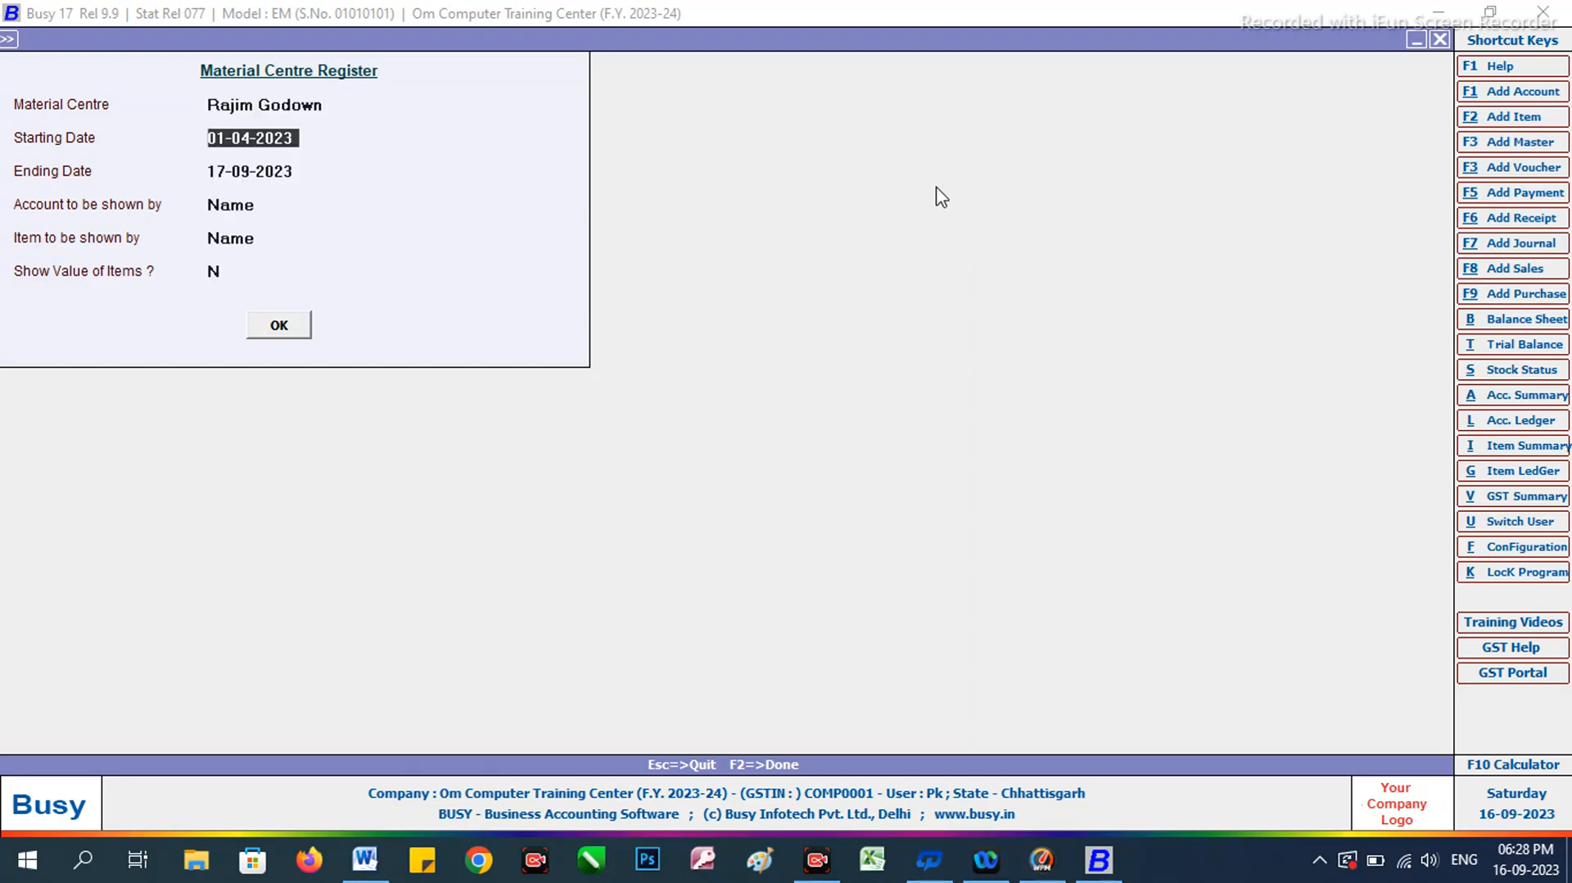
Display the Rajim Godown register from 01-04-2023 to 17-09-2023, check its purchase and sale entries, and exit the report.
key(Return)
key(Return)
key(Return)
key(Return)
key(Return)
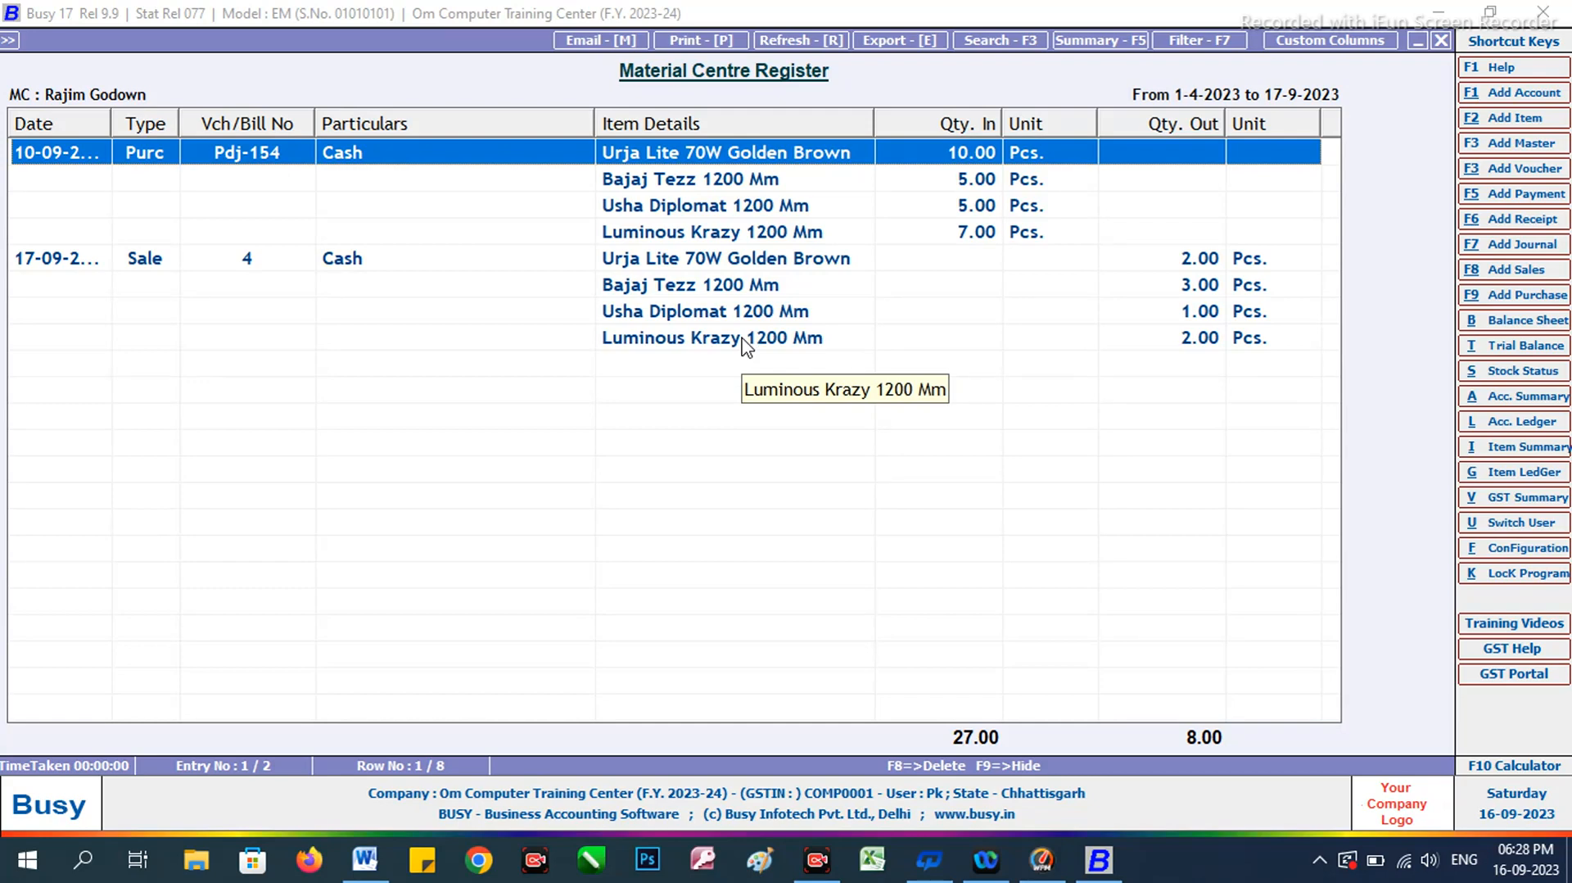
key(Escape)
key(Escape)
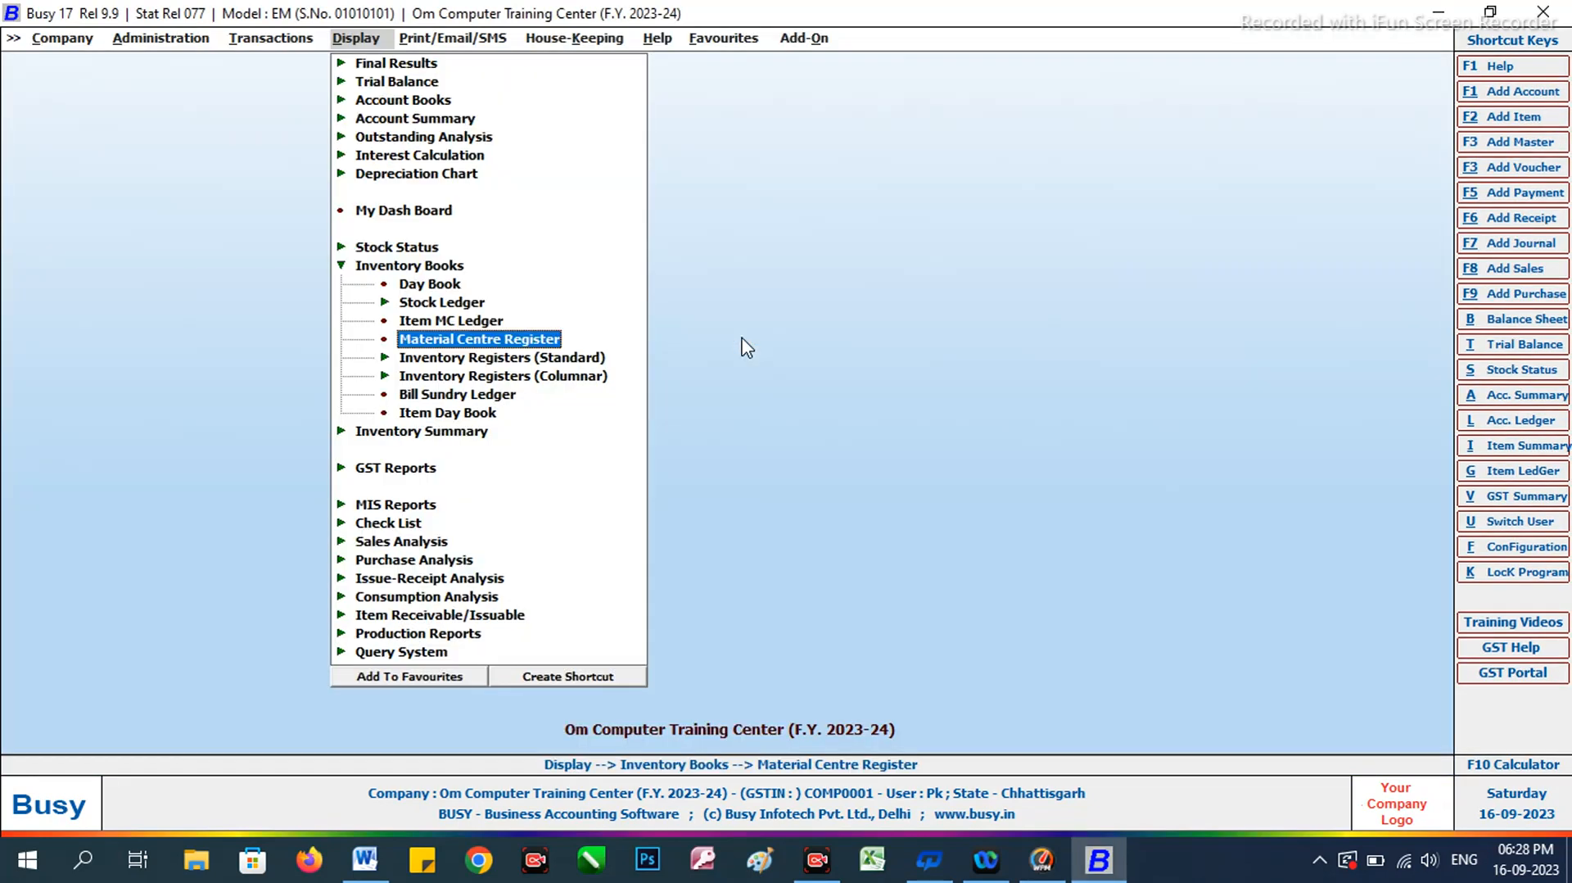
key(Escape)
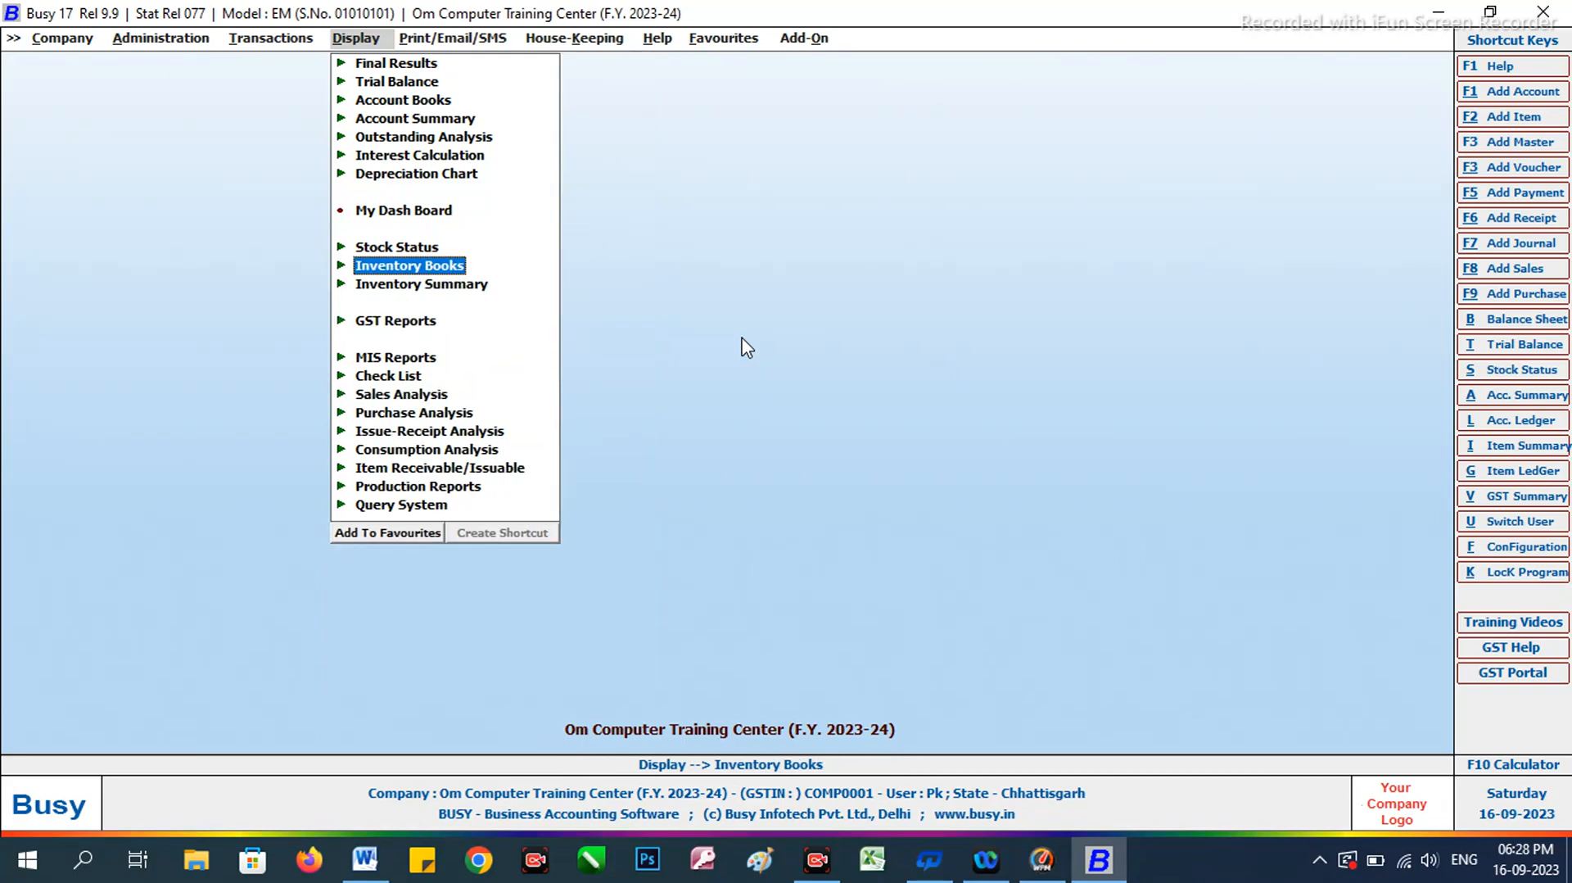